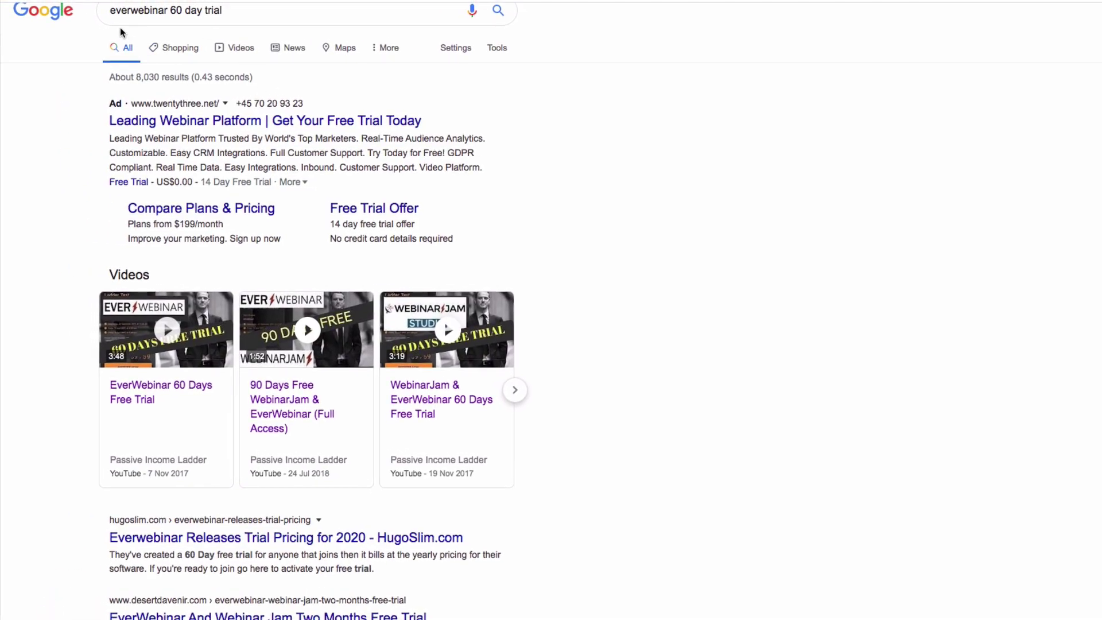
Step: Remove "60 day" from the Google query and search for "everwebinar trial"
triple_click(255, 29)
left_click_drag(204, 29, 171, 28)
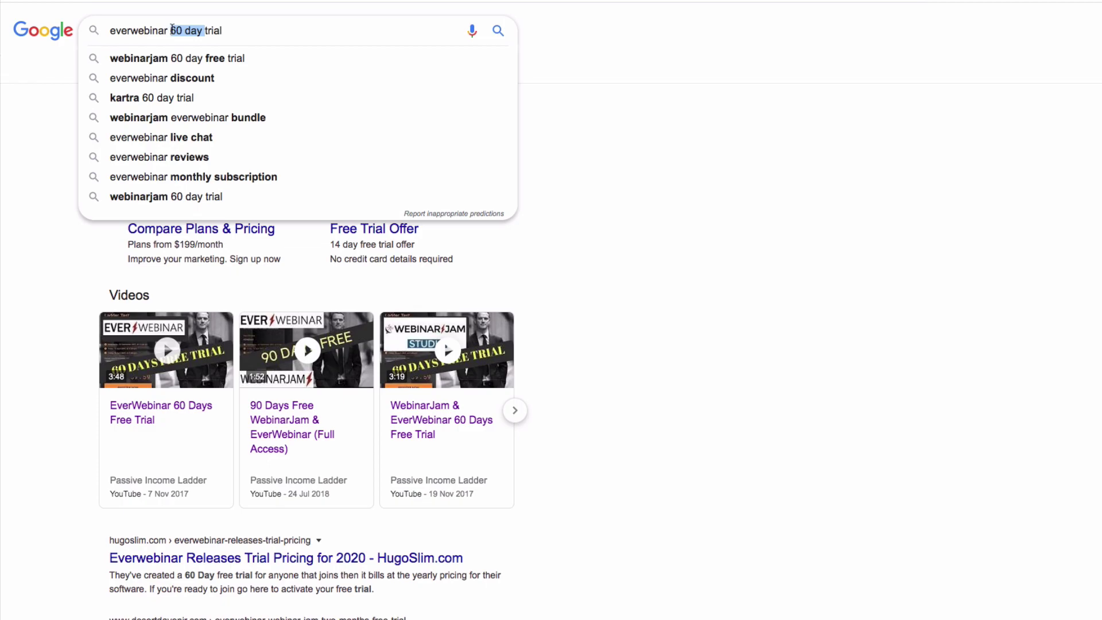
key("BackSpace")
key("Return")
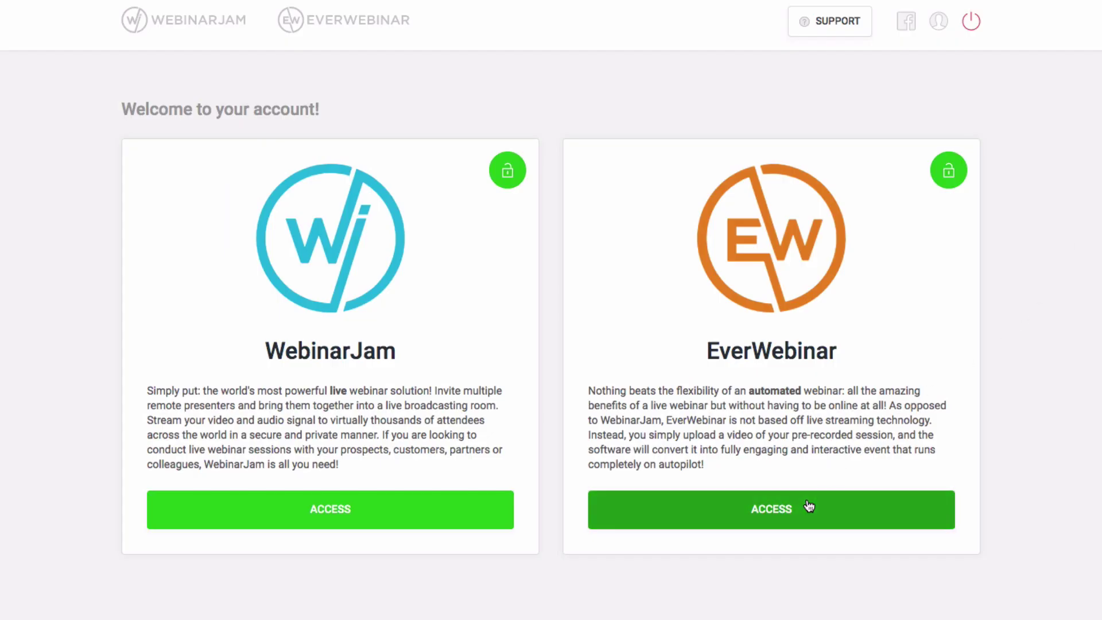
Step: Start a new webinar in EverWebinar and open its source video settings
left_click(897, 508)
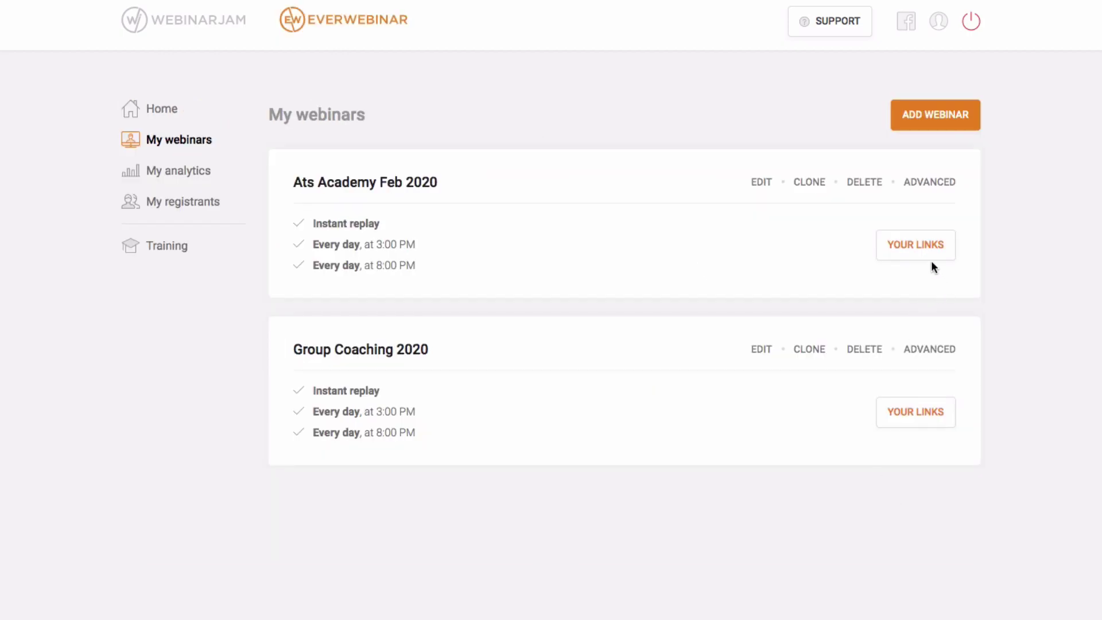
left_click(931, 114)
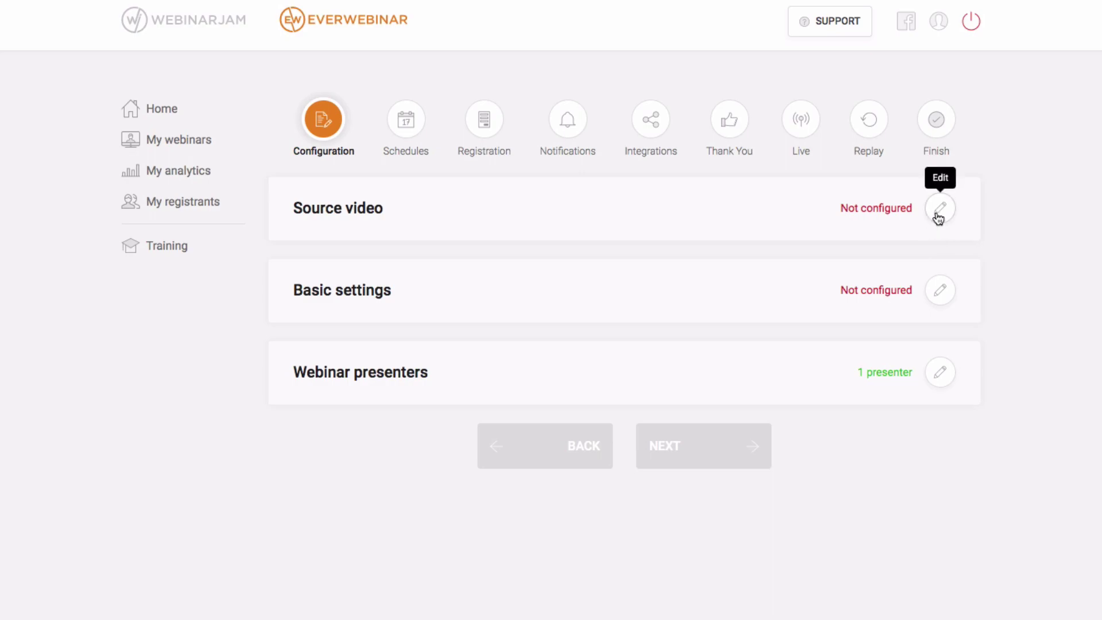
left_click(939, 217)
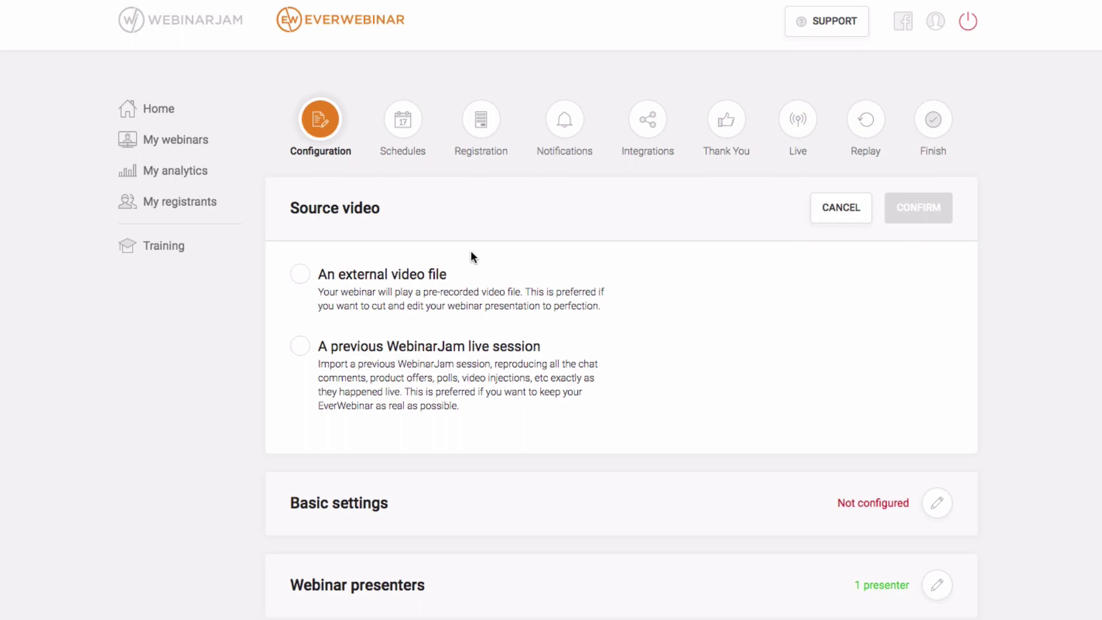
Step: Compare the external video file and previous WebinarJam live session options, and examine the formats allowed for an external video
left_click(300, 276)
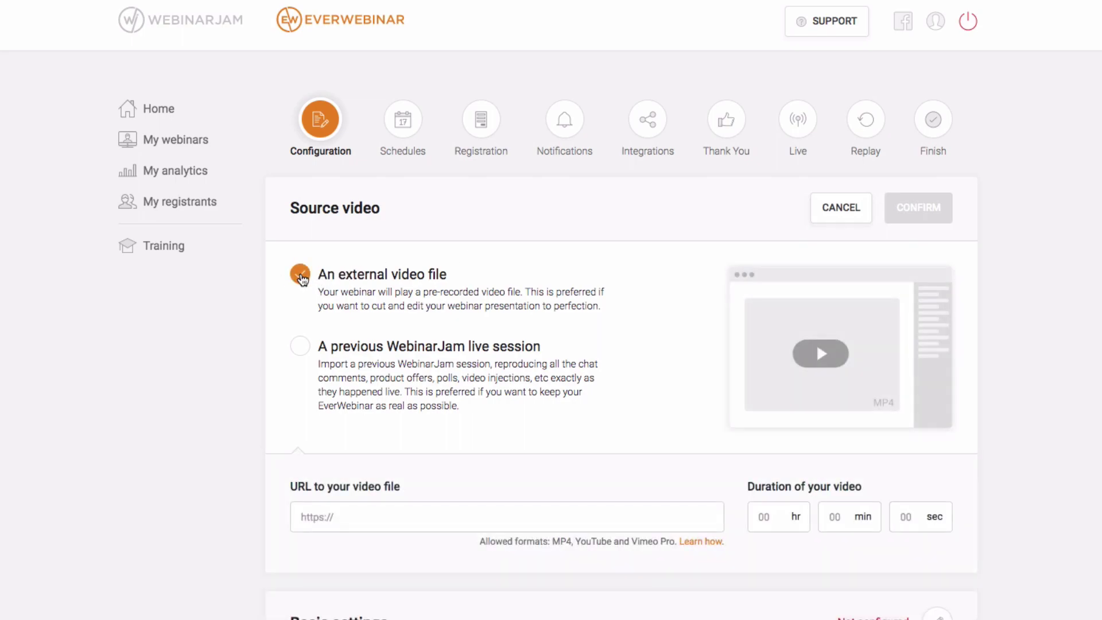
left_click(300, 346)
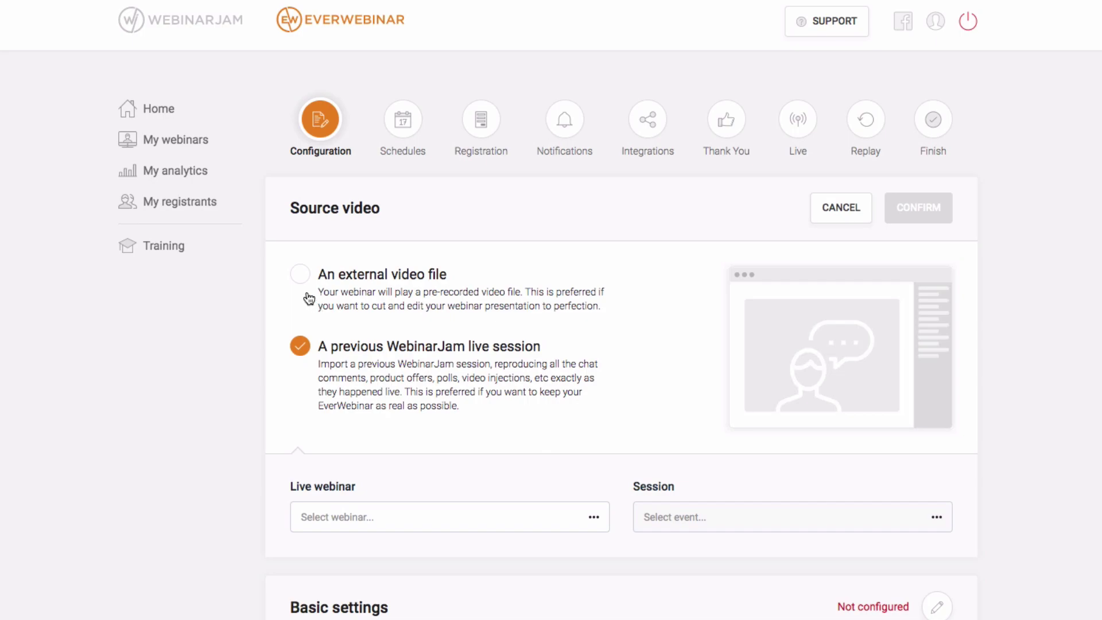
left_click(300, 274)
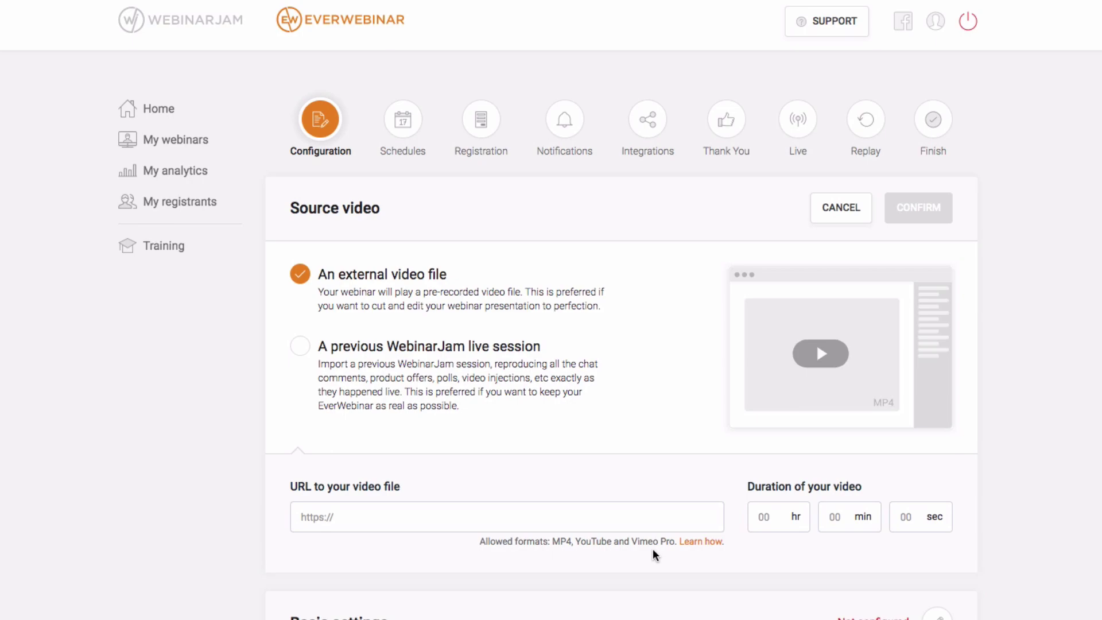
left_click_drag(488, 543, 673, 545)
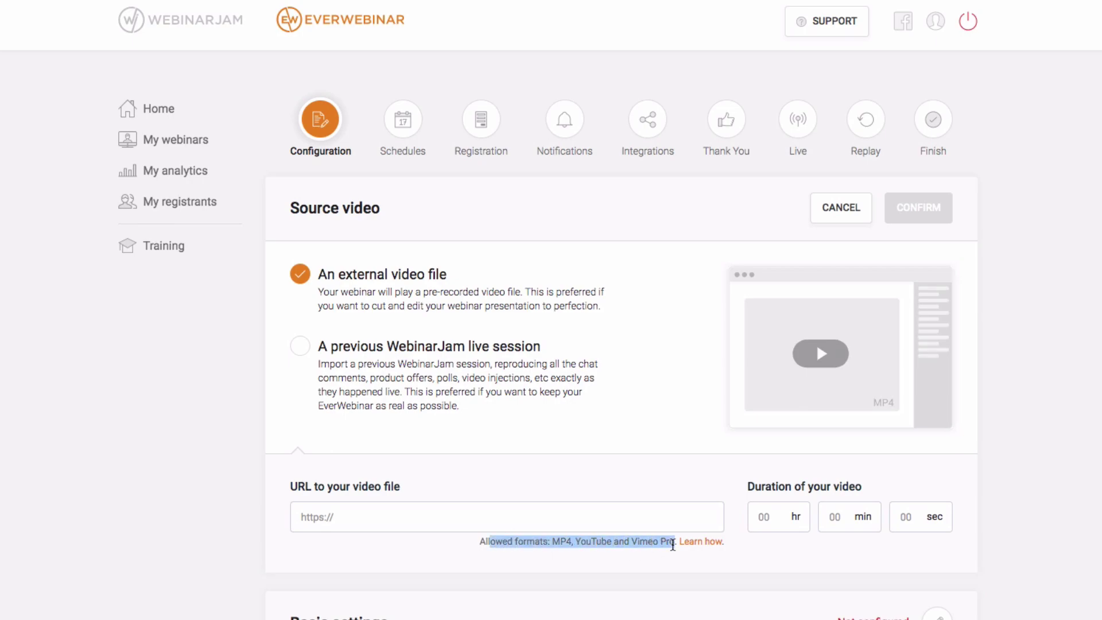
left_click(493, 542)
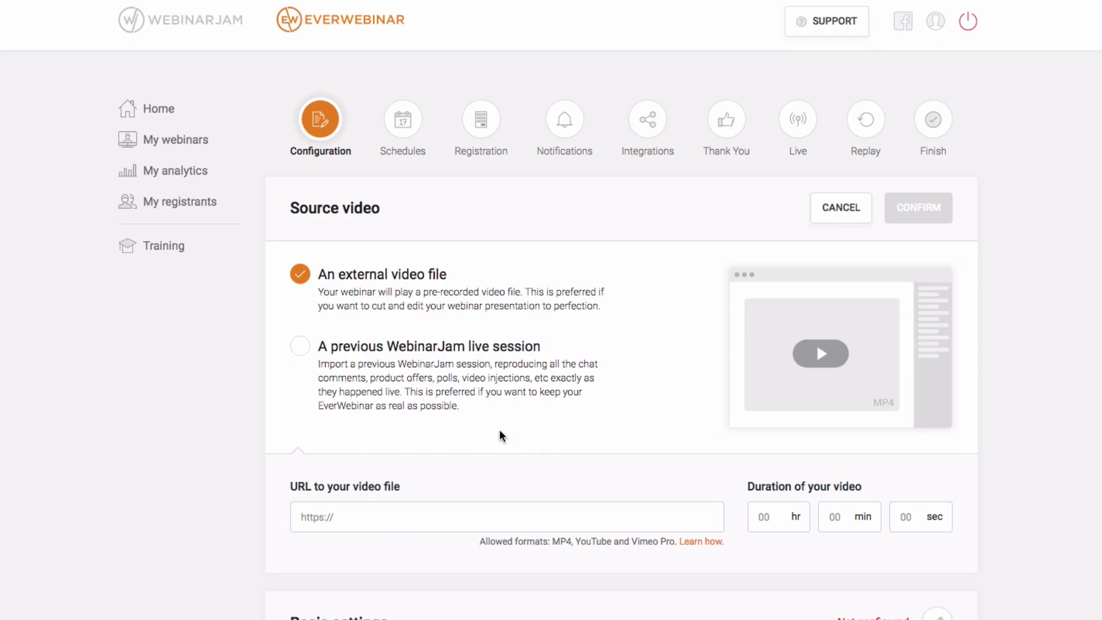
Step: Set the source video to a previous WebinarJam live session, using the live presentation's Sunday, 1 Mar 2020 at 07:00 PM session, and confirm
left_click(299, 345)
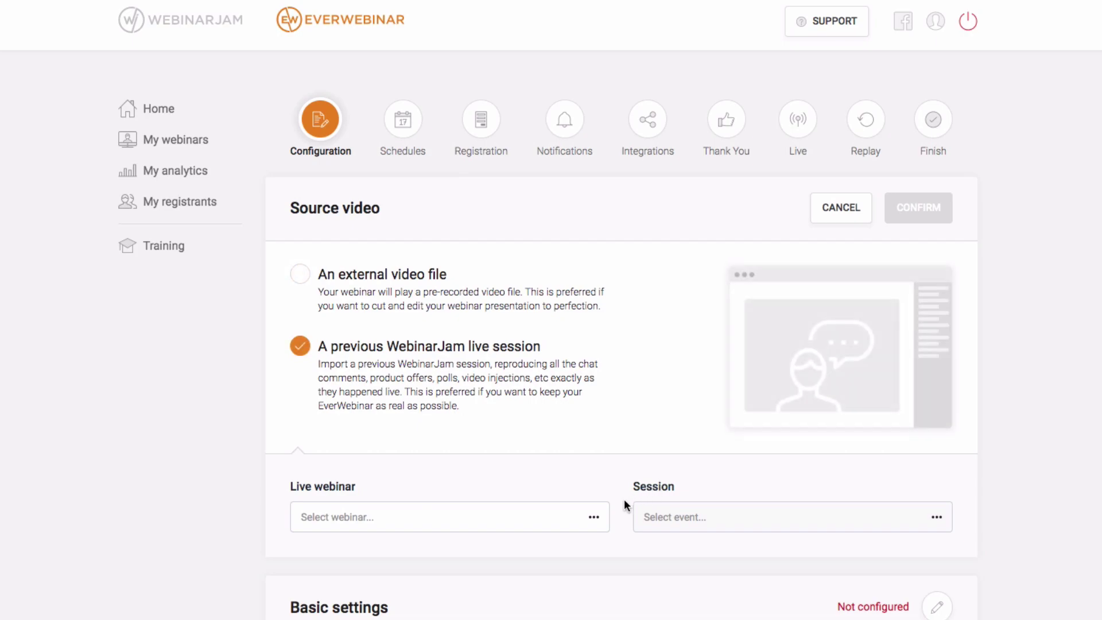
left_click(576, 520)
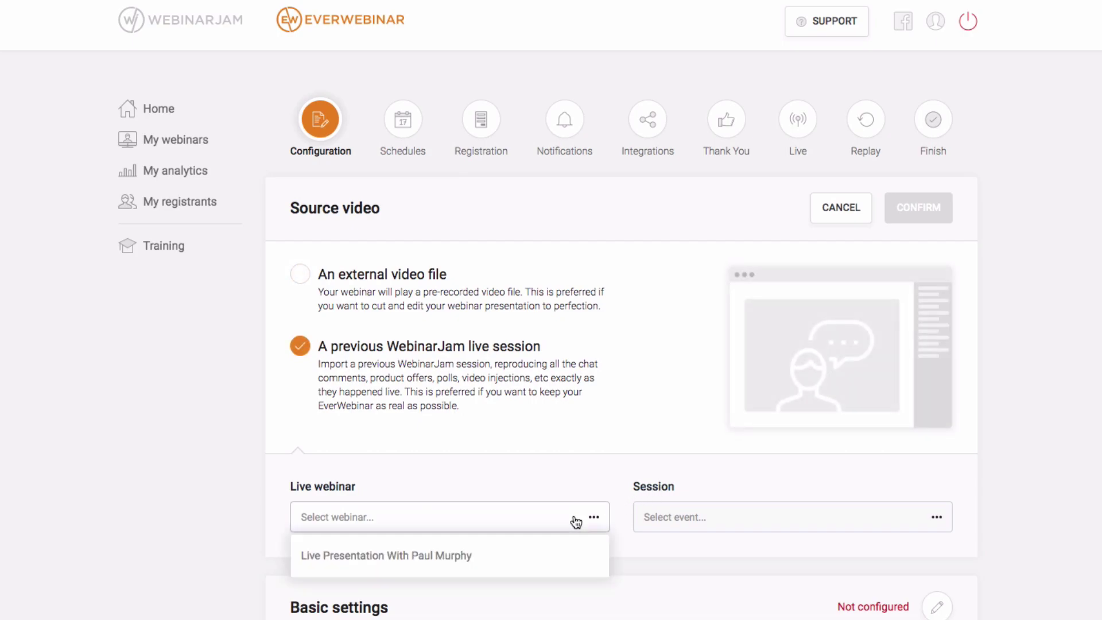
left_click(457, 556)
left_click(767, 527)
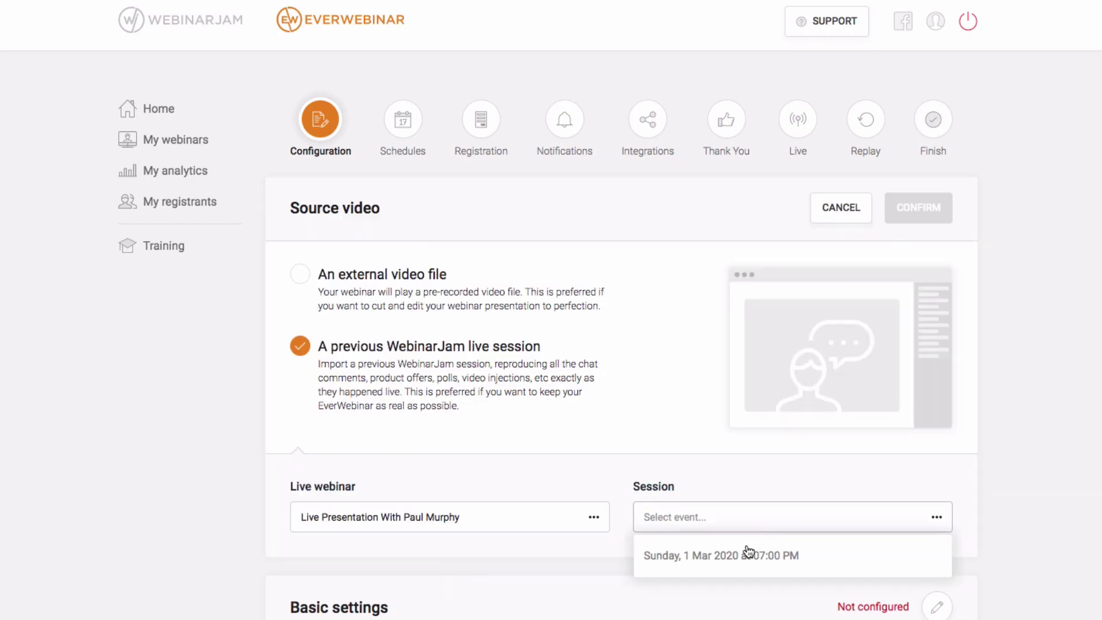
left_click(740, 557)
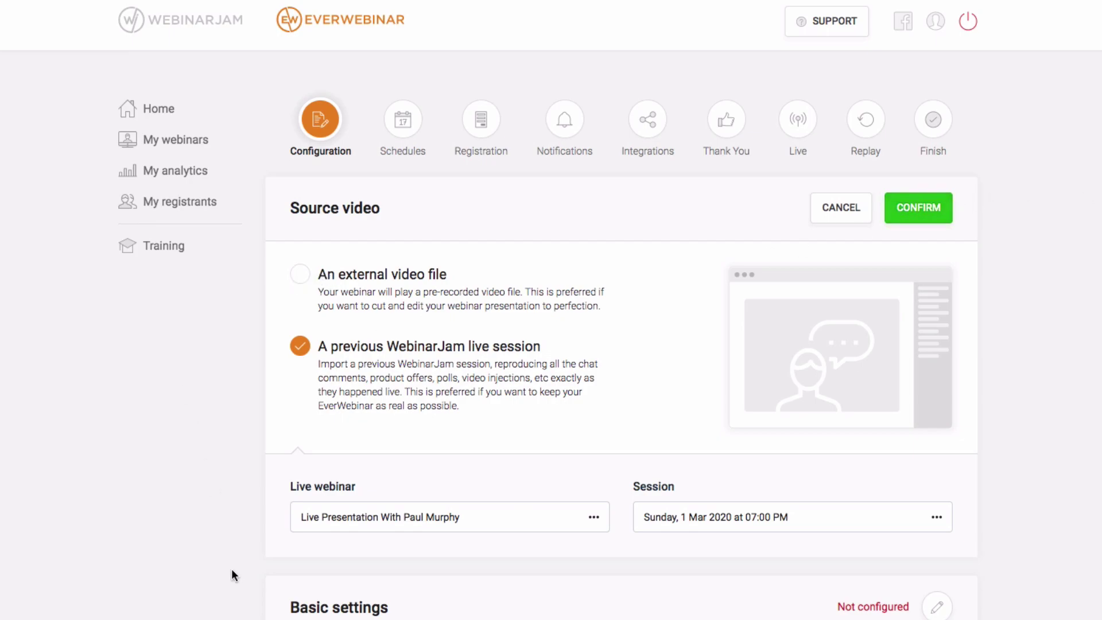
left_click(913, 215)
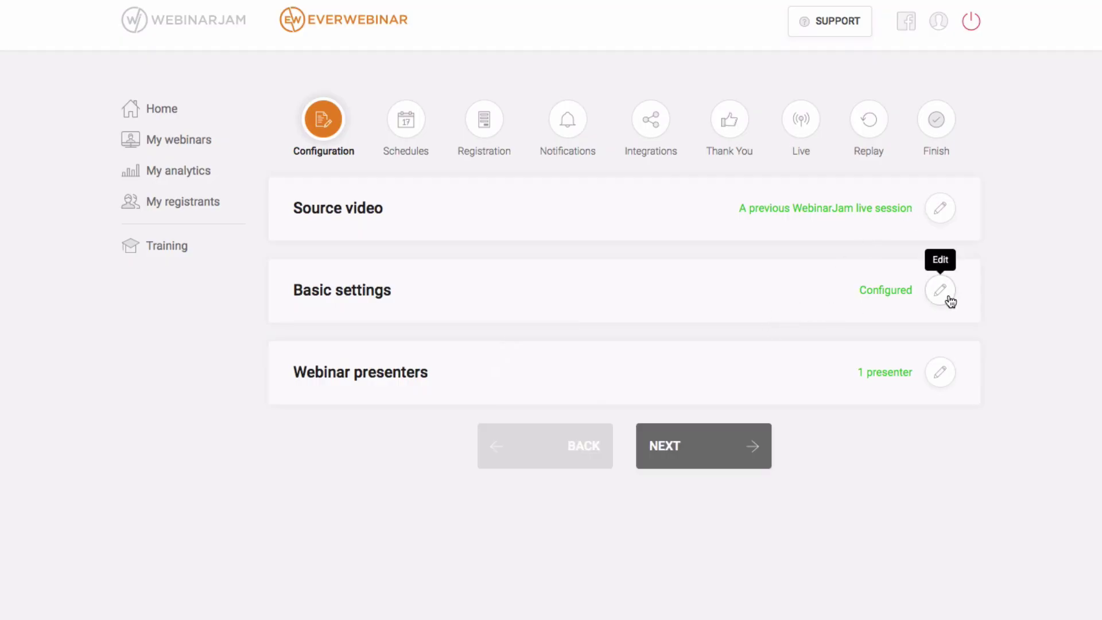
Step: Open the basic settings and review the webinar's name, title, description and language
left_click(944, 295)
scroll(639, 477, "down", 2)
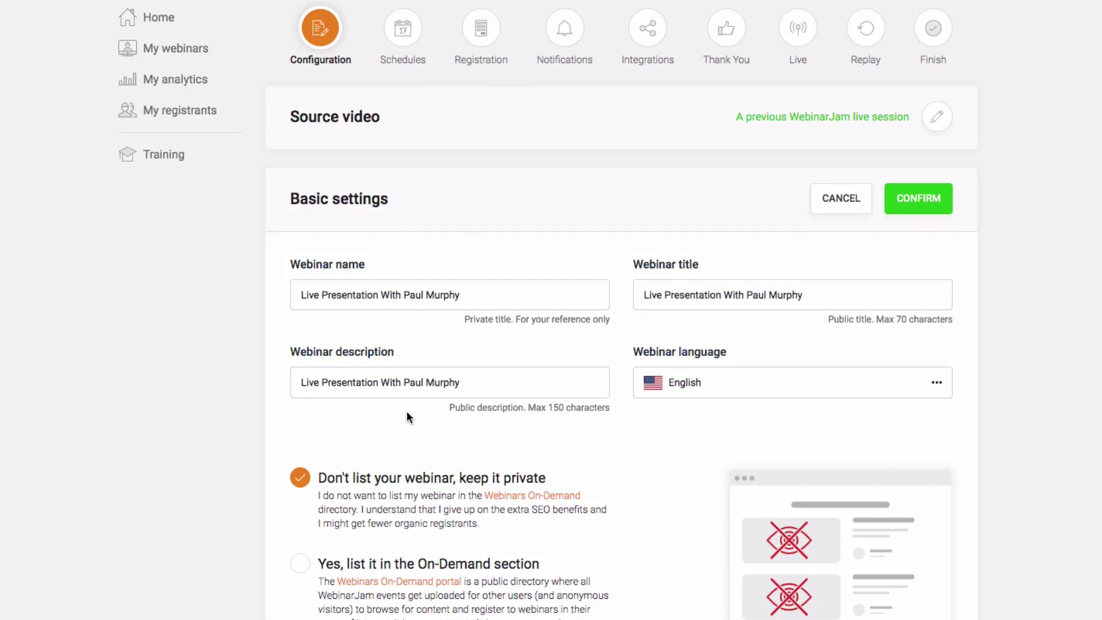
scroll(386, 403, "down", 1)
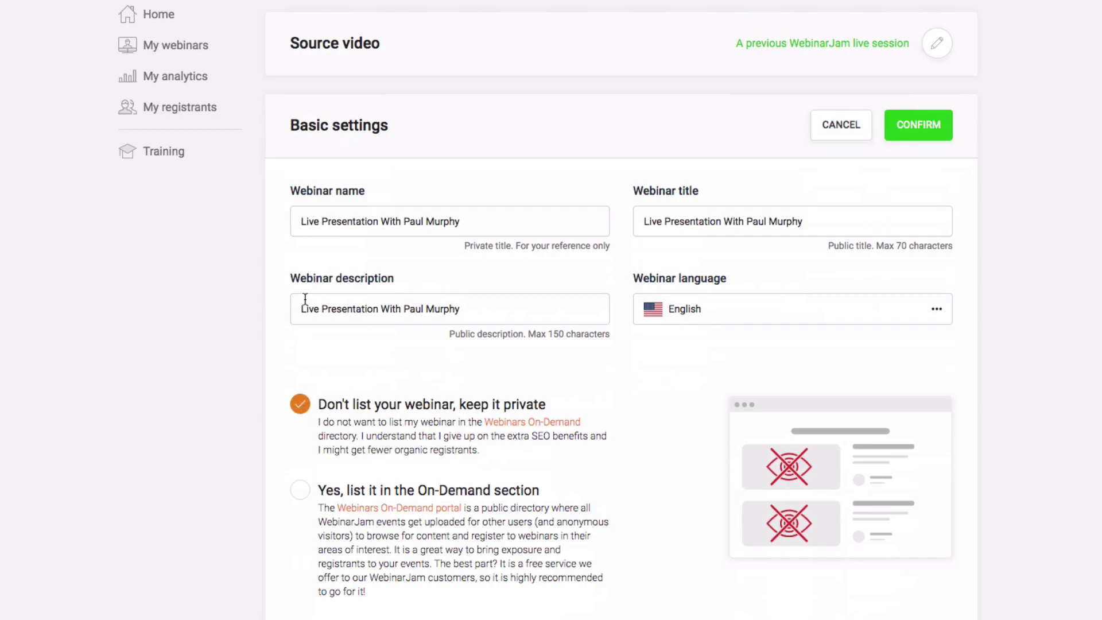
left_click_drag(317, 221, 467, 226)
left_click(477, 229)
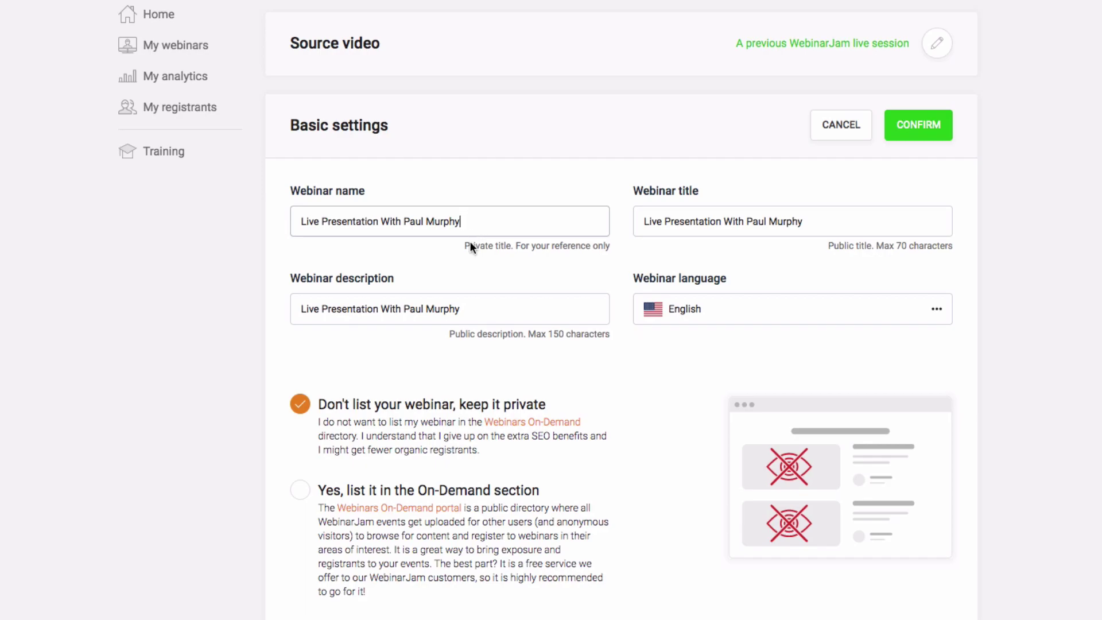
scroll(298, 487, "down", 1)
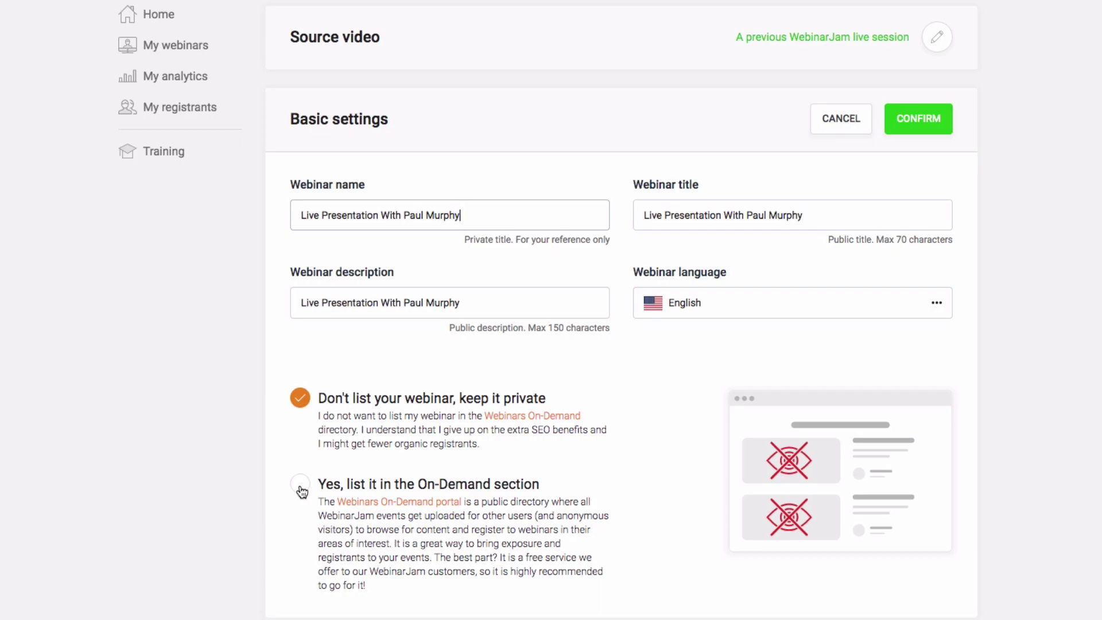
Step: Try listing the webinar in the On-Demand section and open the directory category choices
left_click(300, 485)
scroll(625, 515, "down", 5)
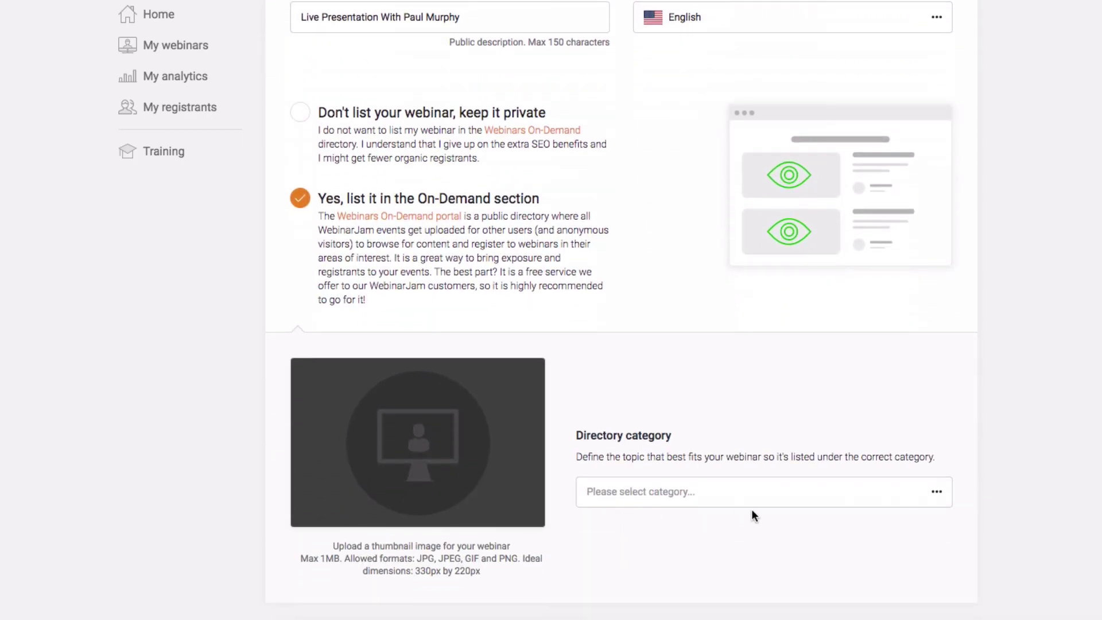
left_click(762, 500)
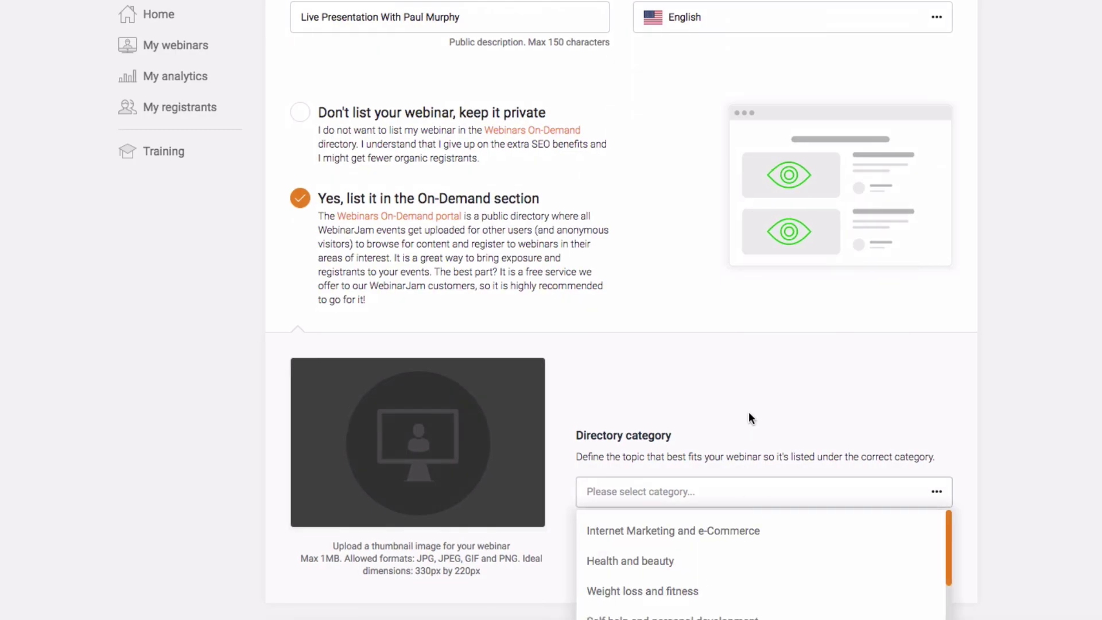
Step: Set the webinar to private, without a directory listing, and confirm the basic settings
left_click(309, 114)
scroll(843, 247, "up", 5)
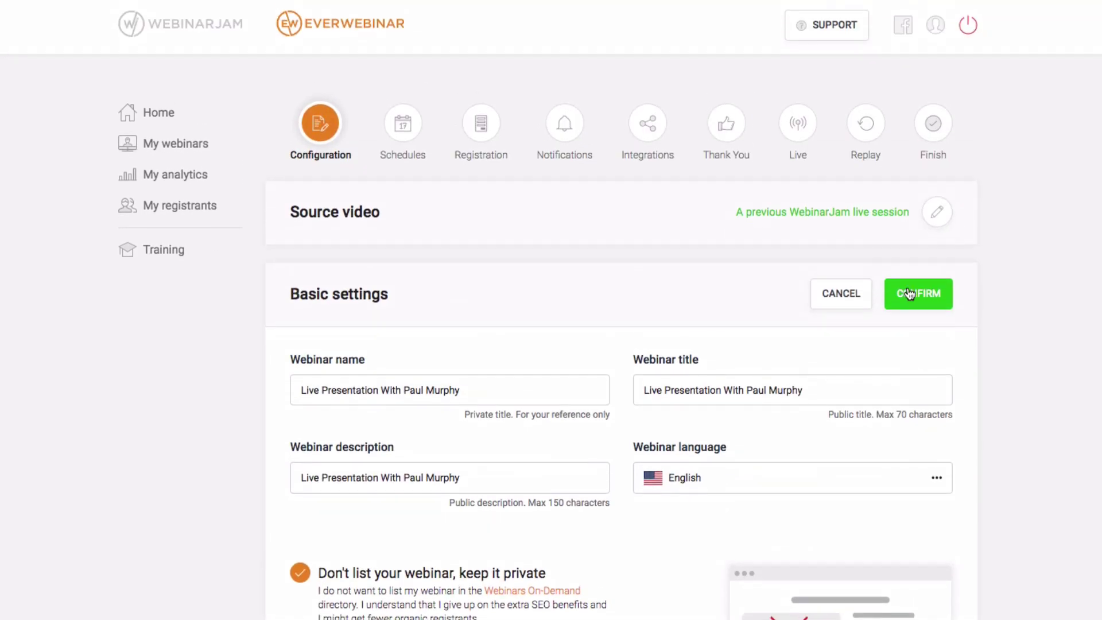
left_click(913, 292)
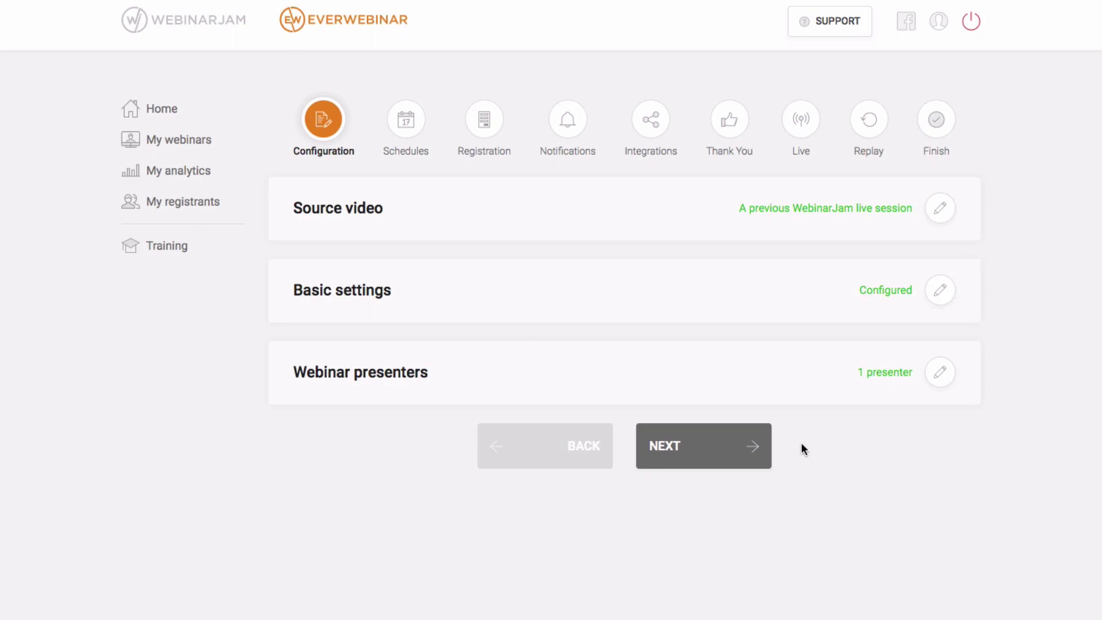
left_click(944, 374)
left_click(948, 376)
left_click(720, 457)
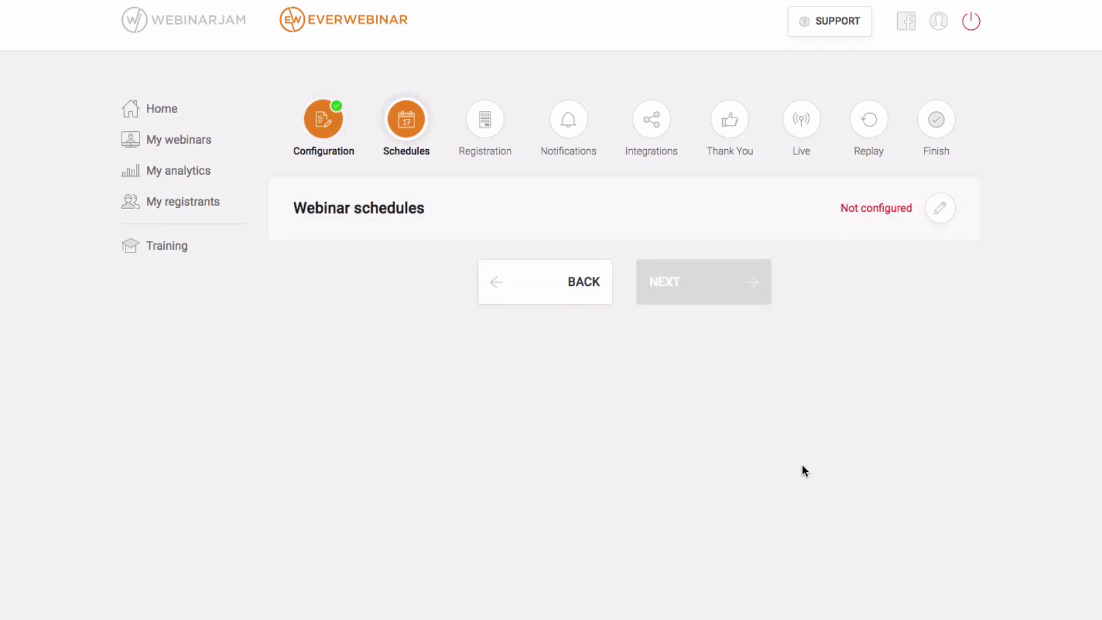
left_click(939, 208)
scroll(886, 309, "down", 5)
scroll(884, 314, "up", 5)
left_click(853, 208)
left_click(545, 283)
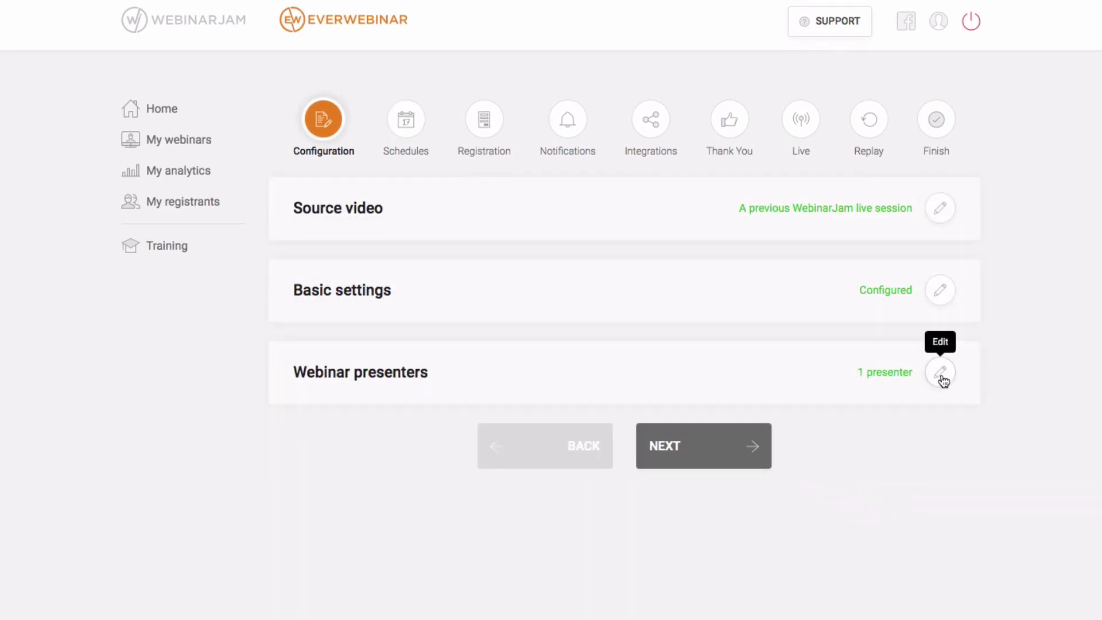
Step: Confirm the webinar presenters with the existing host, and open the webinar schedules for editing
left_click(940, 373)
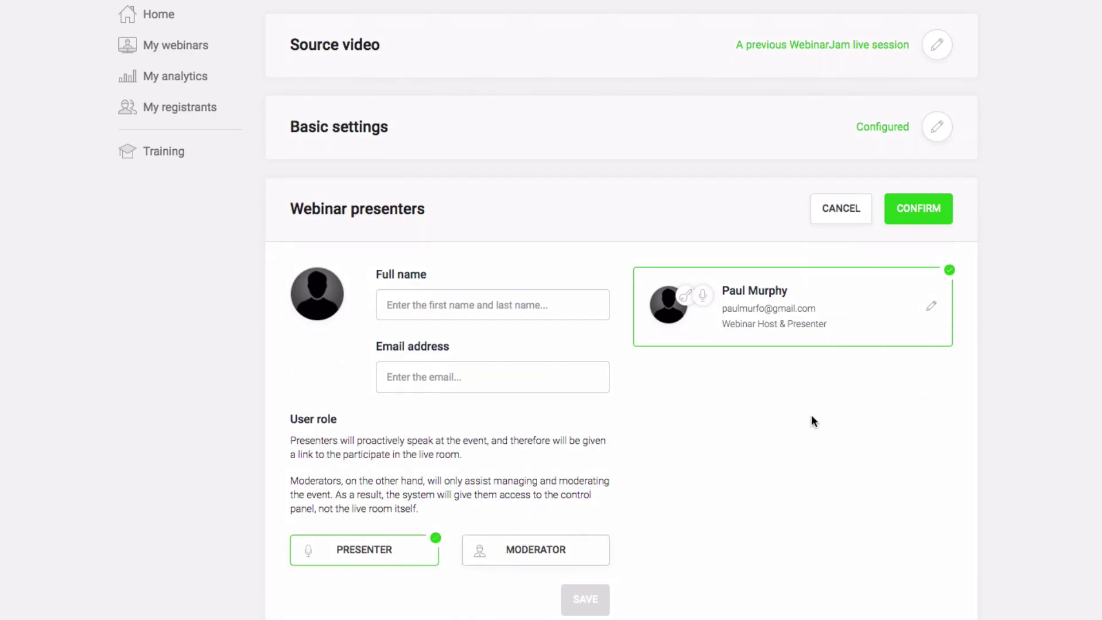
left_click(929, 215)
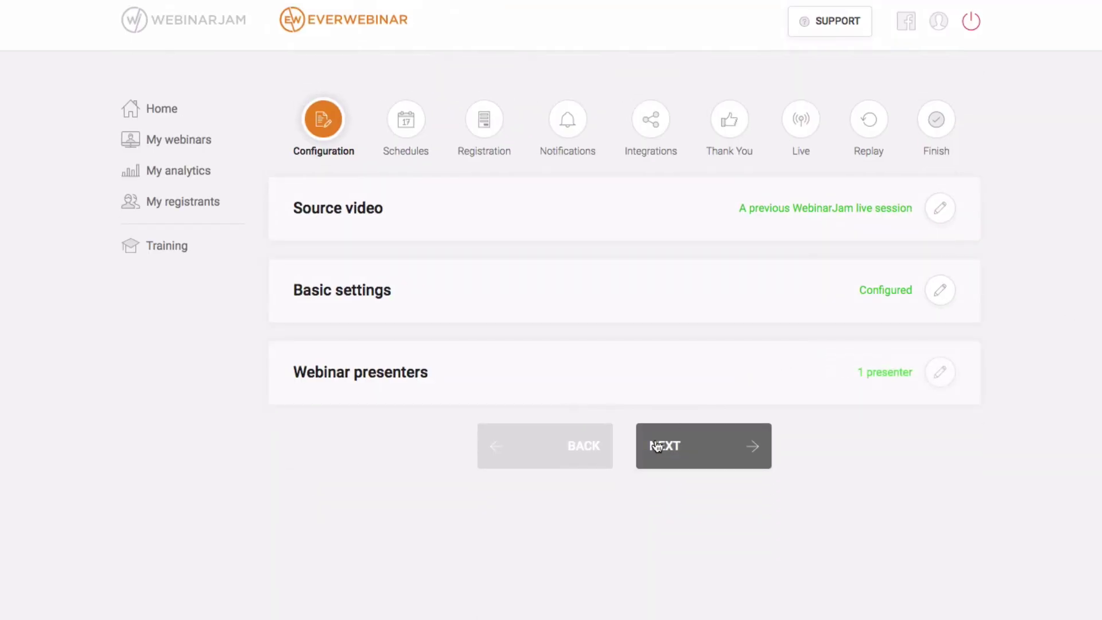
left_click(716, 462)
left_click(930, 214)
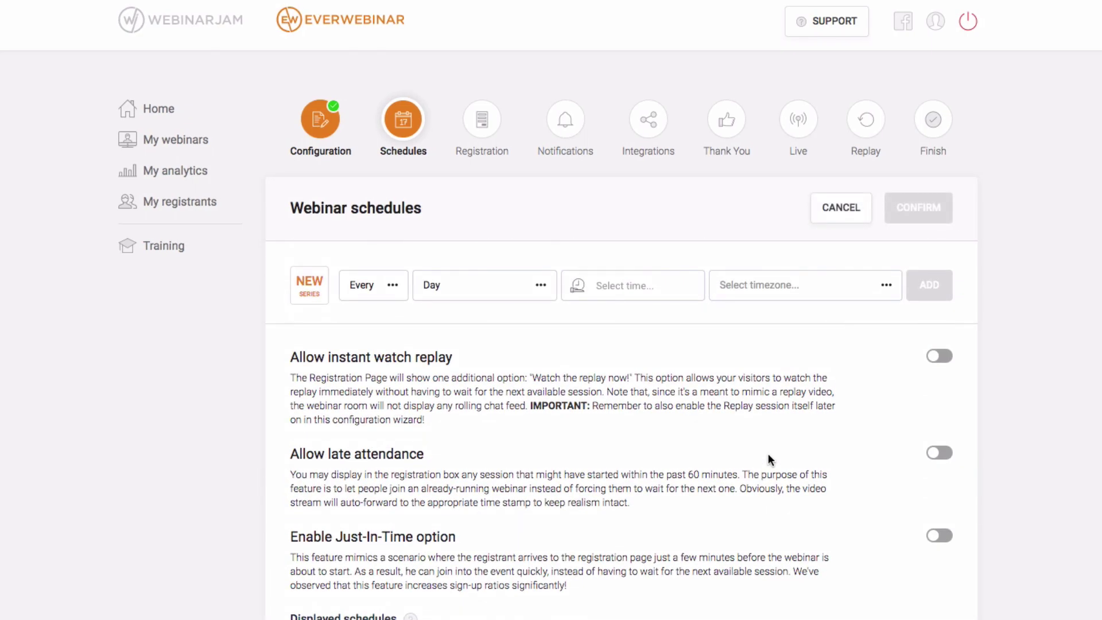
Step: Try switching the new schedule series to a single date and open its calendar
left_click(384, 293)
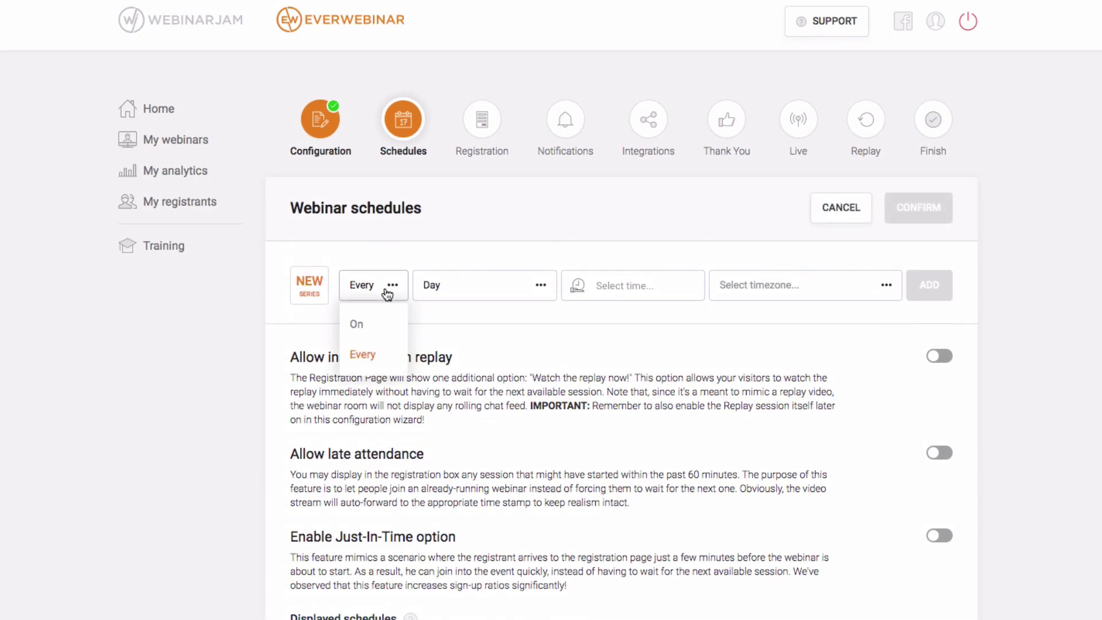
left_click(357, 326)
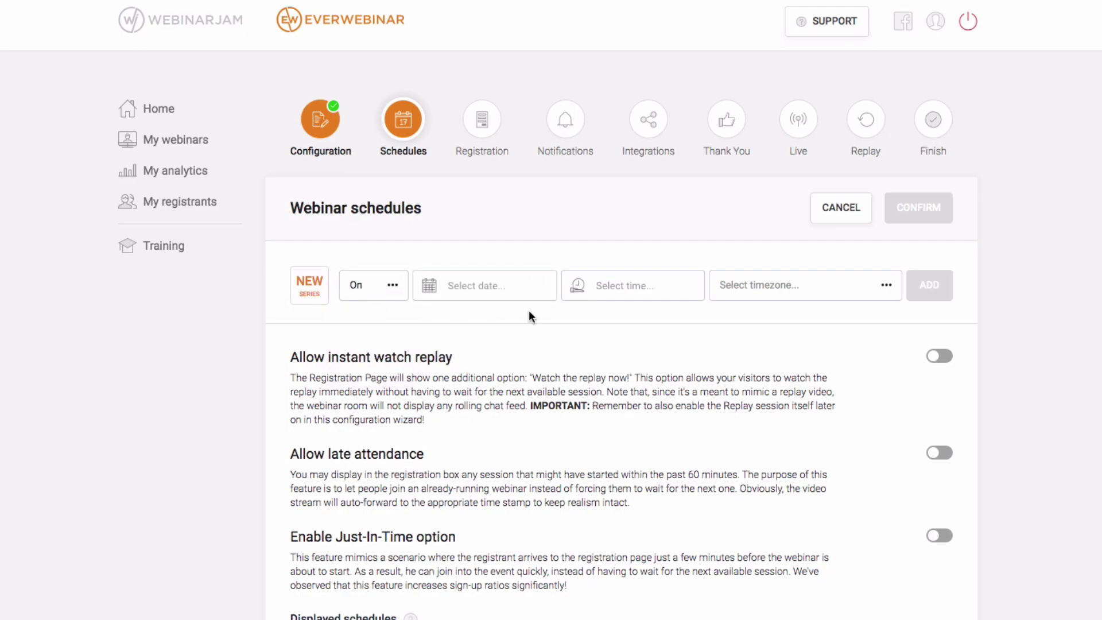
left_click(504, 290)
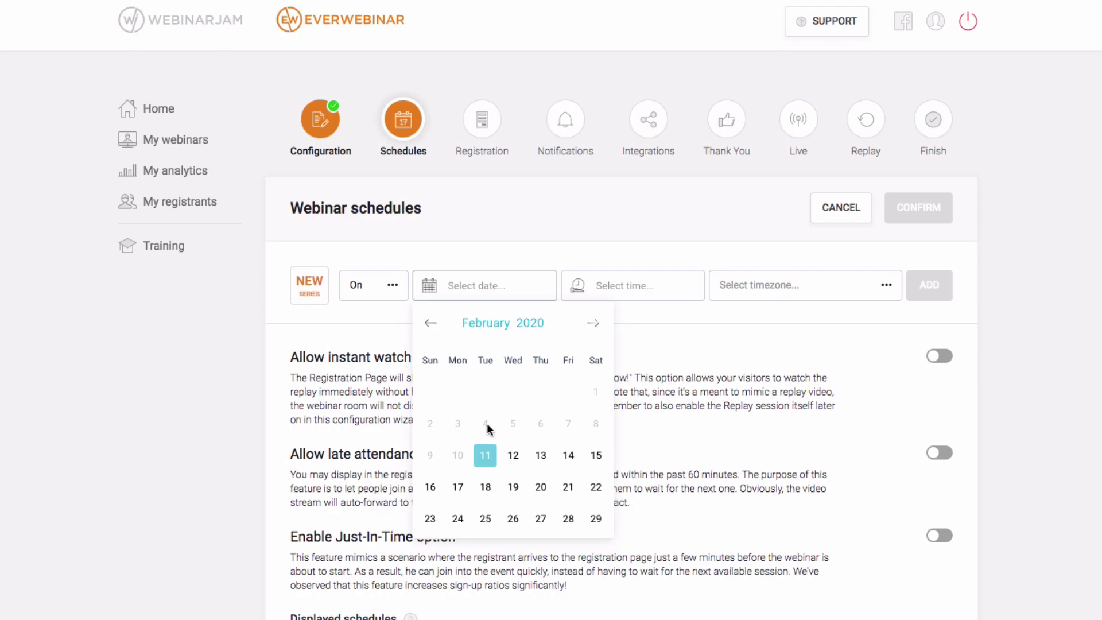
Step: Set the new schedule series back to a recurring schedule that runs every day
left_click(376, 294)
left_click(366, 356)
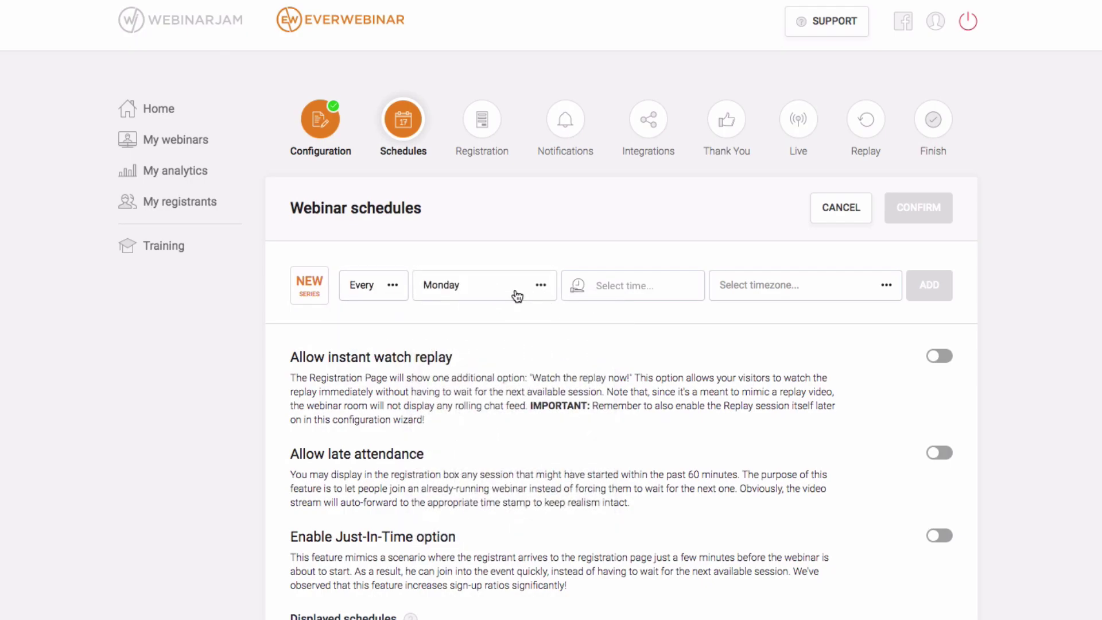
left_click(515, 294)
left_click(440, 323)
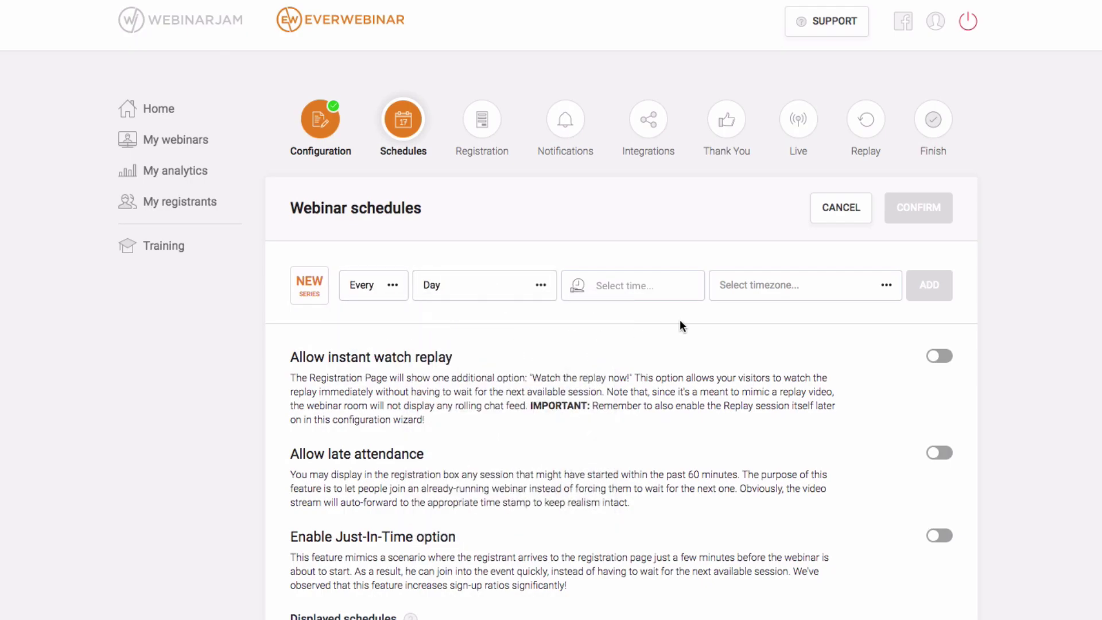
Step: Set the daily series to 03:00 PM in the user's own time zone (auto-detection) and add it to the schedules
left_click(647, 284)
left_click(582, 425)
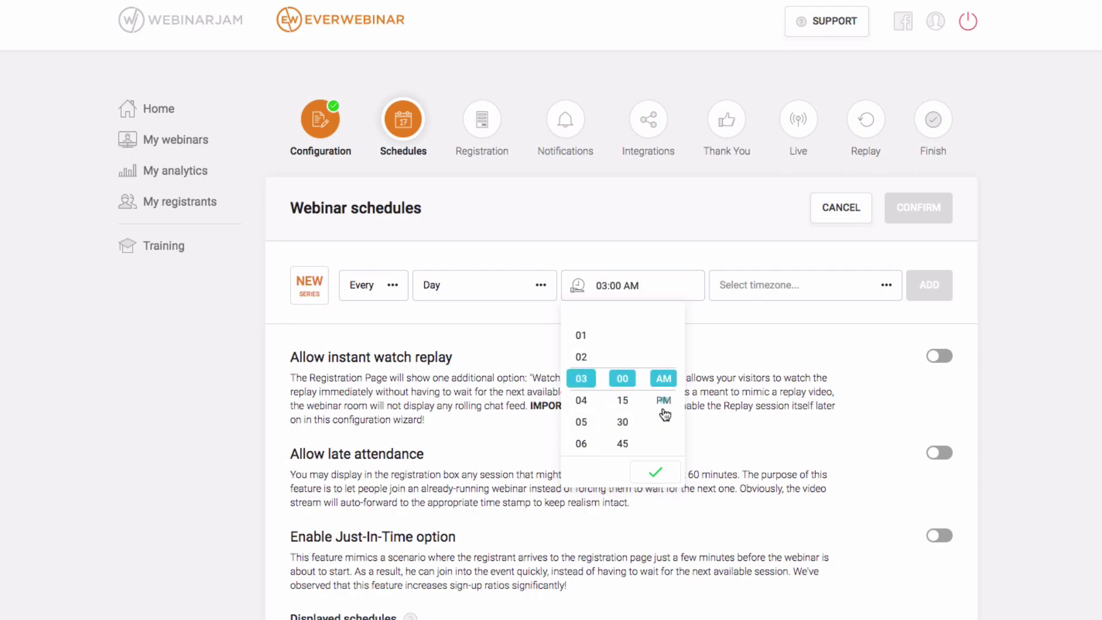
left_click(662, 402)
left_click(801, 294)
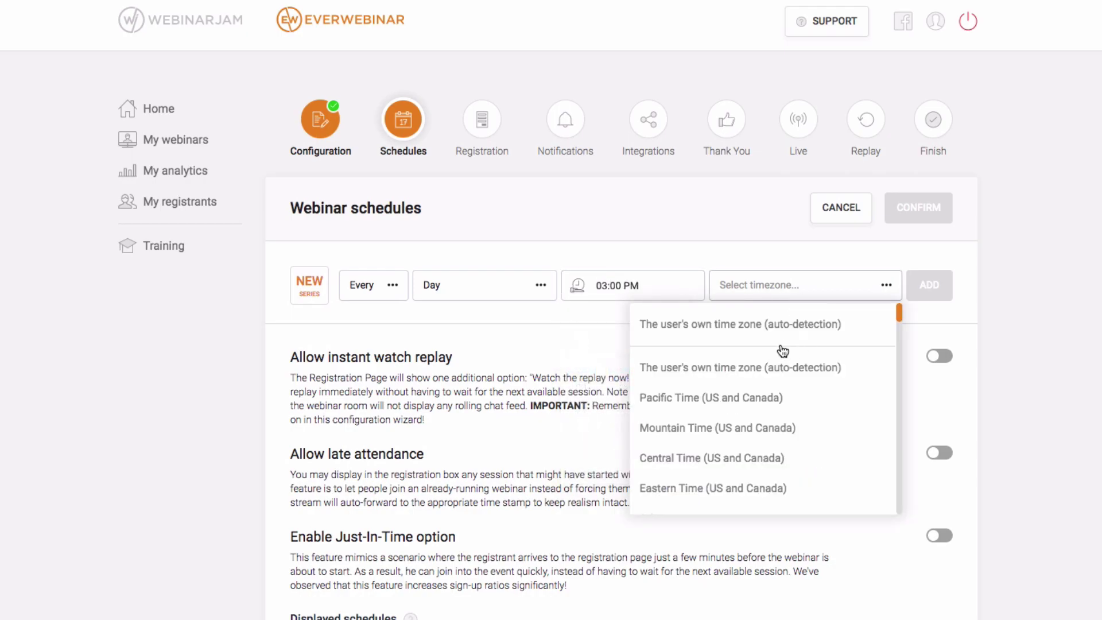
left_click(766, 325)
left_click(929, 285)
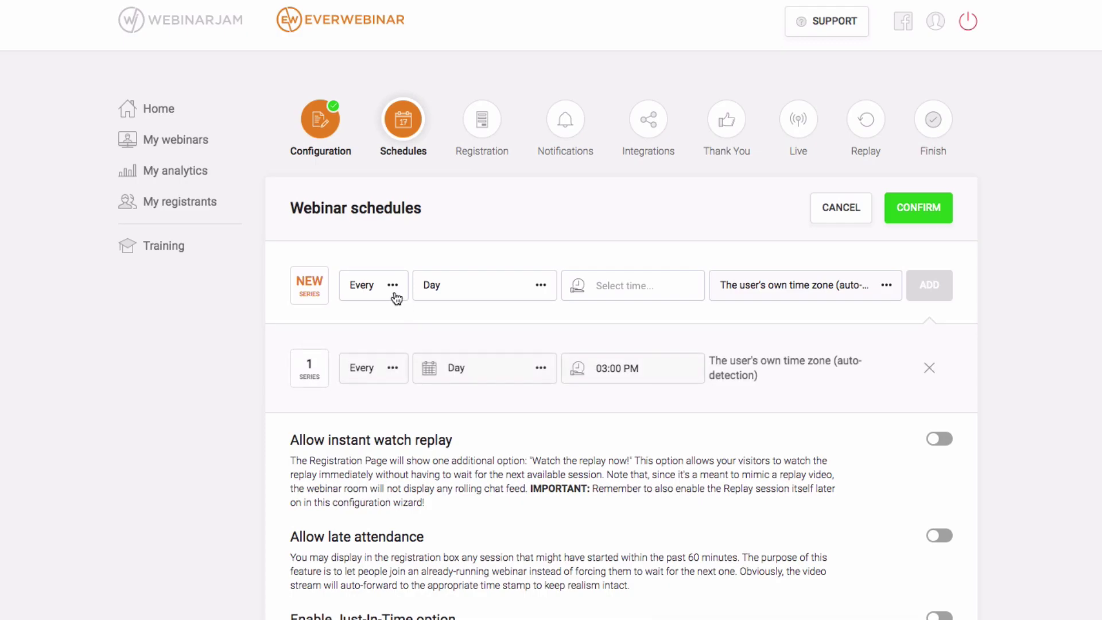
Step: Add a second series that runs every day at 08:00 PM in the user's own time zone
left_click(485, 292)
left_click(432, 324)
left_click(637, 290)
left_click(622, 443)
left_click(582, 443)
left_click(582, 422)
left_click(581, 423)
left_click(664, 401)
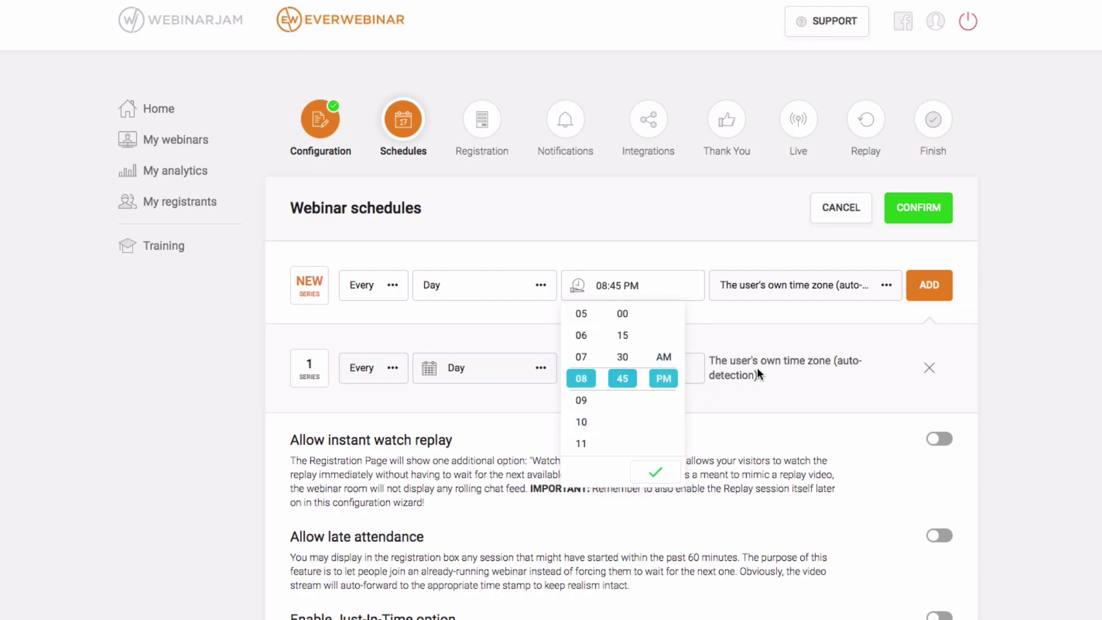
left_click(622, 313)
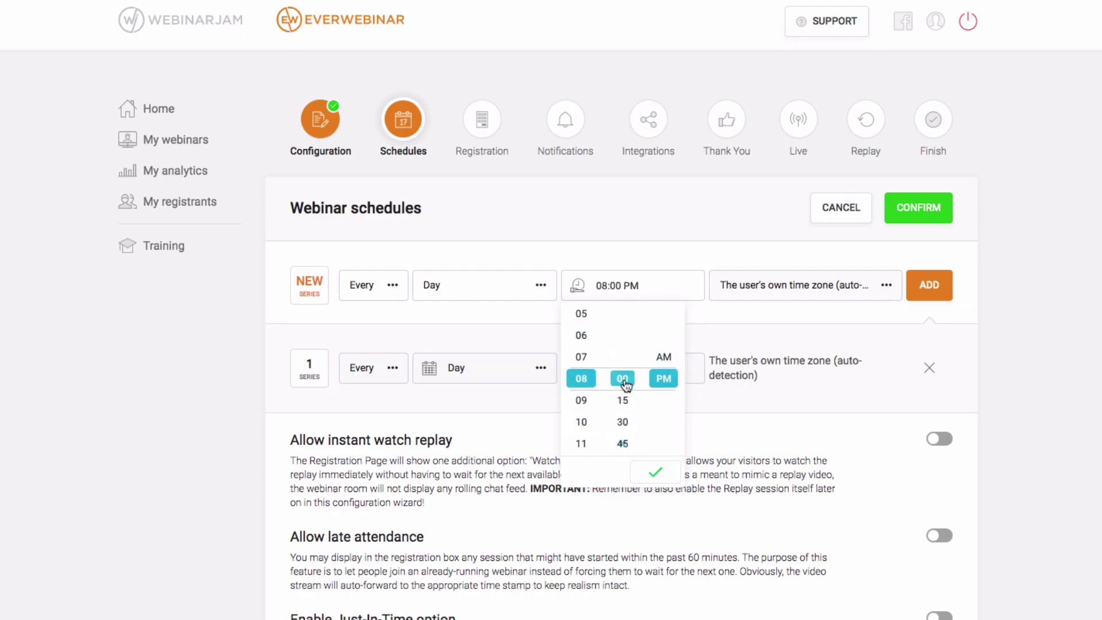
left_click(942, 295)
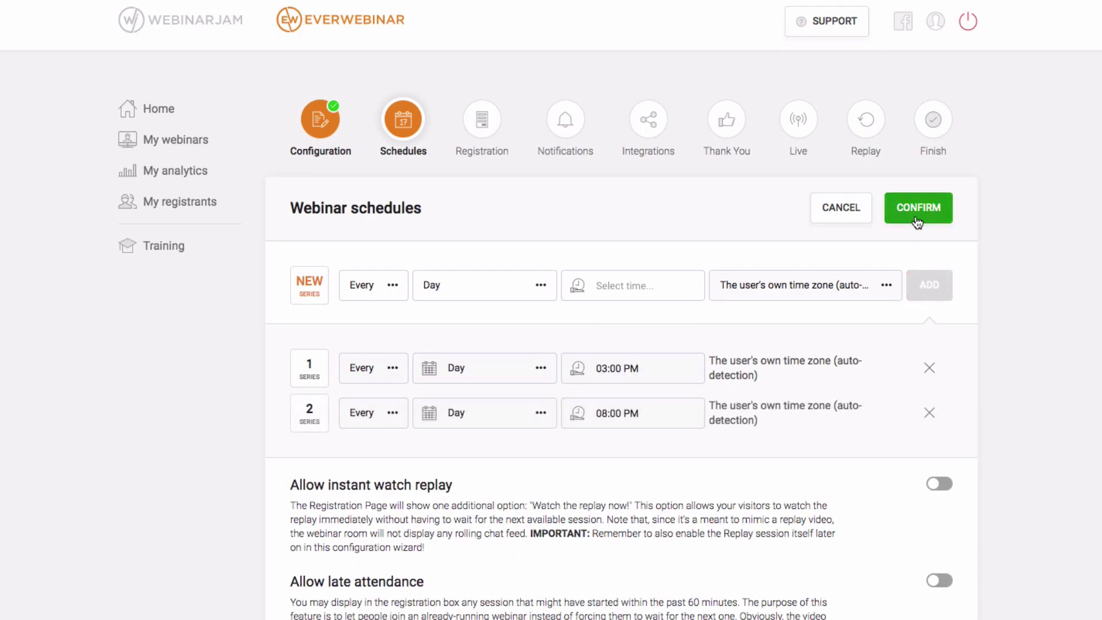
Step: Allow instant watch replay for the webinar's registration page
scroll(773, 412, "down", 5)
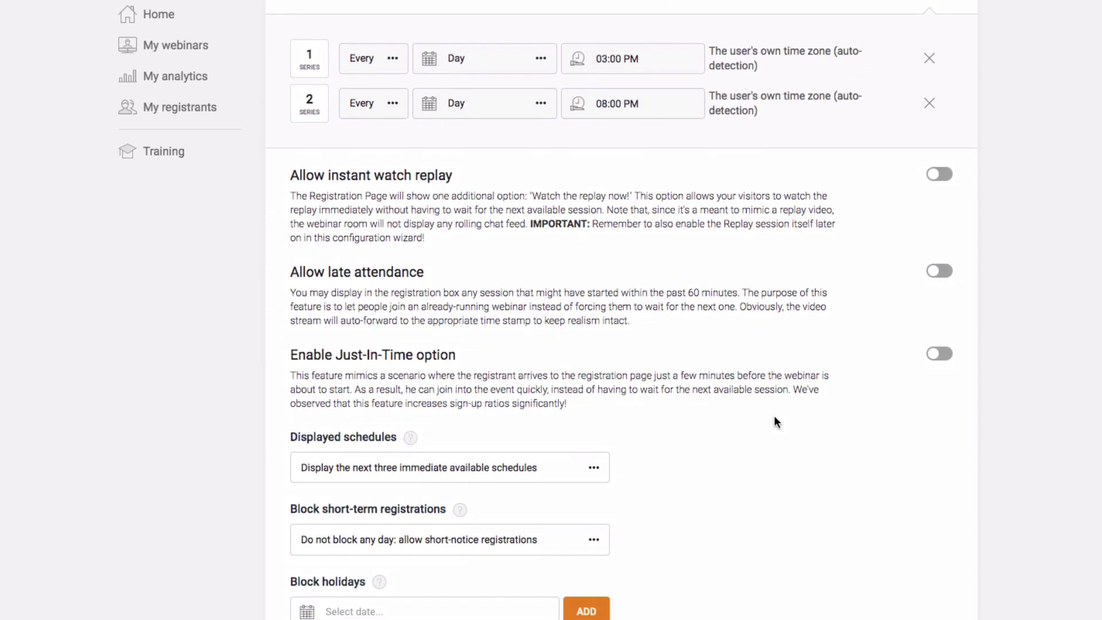
scroll(775, 414, "up", 3)
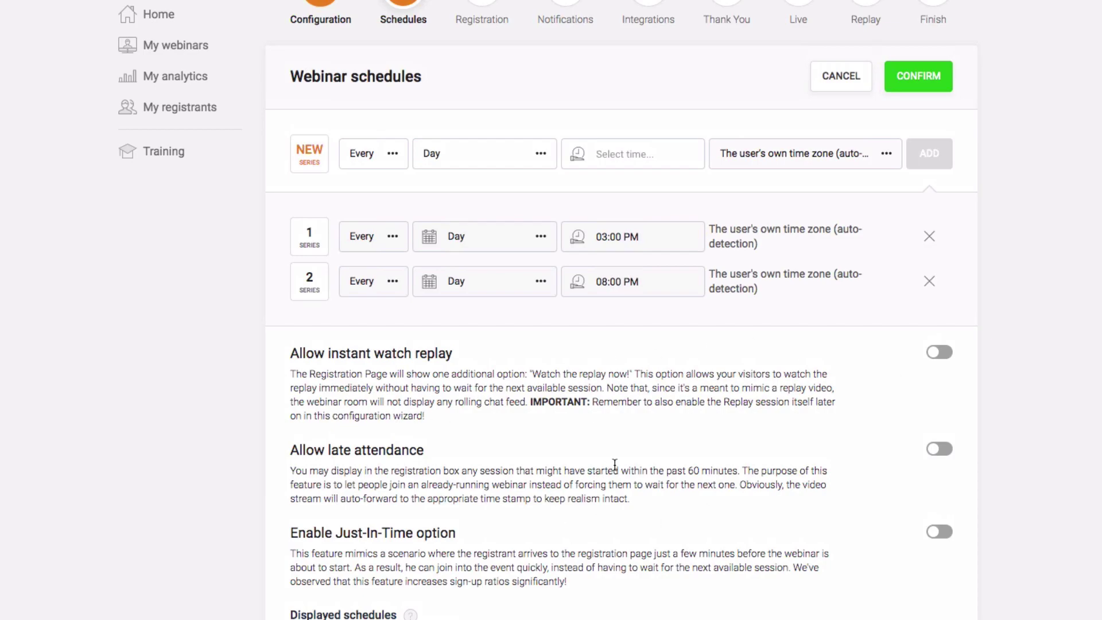
left_click(947, 355)
Step: Read through the late attendance description and try switching the late attendance option on
scroll(659, 253, "down", 5)
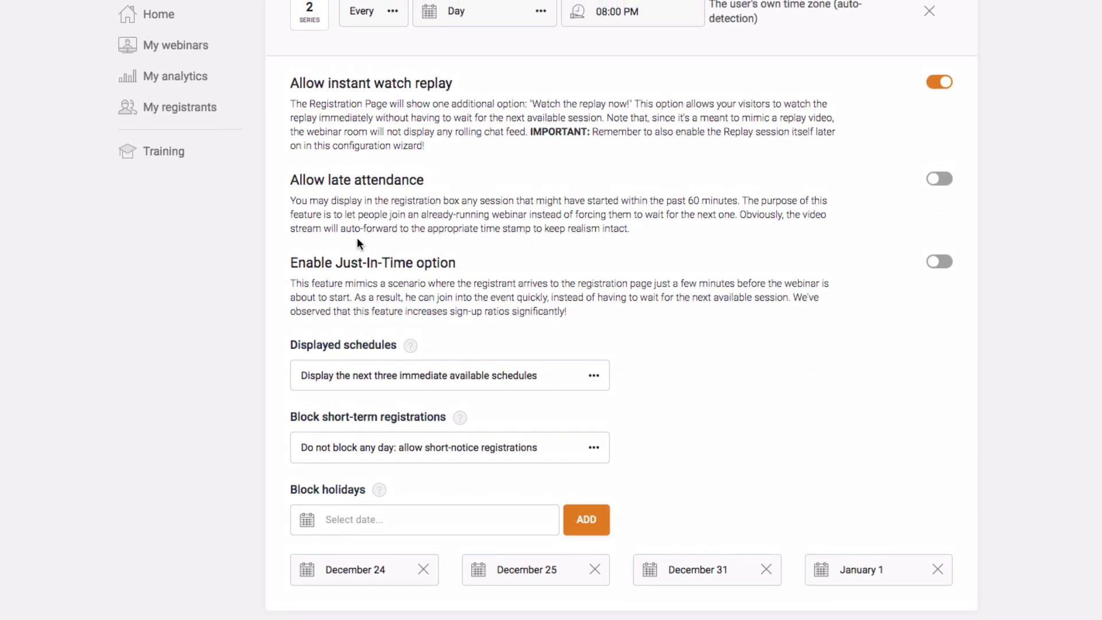
left_click_drag(303, 201, 510, 221)
left_click(546, 219)
left_click_drag(614, 174, 644, 221)
left_click(634, 225)
left_click(664, 228)
left_click_drag(632, 184, 650, 227)
left_click(652, 227)
scroll(626, 305, "up", 1)
scroll(625, 306, "up", 1)
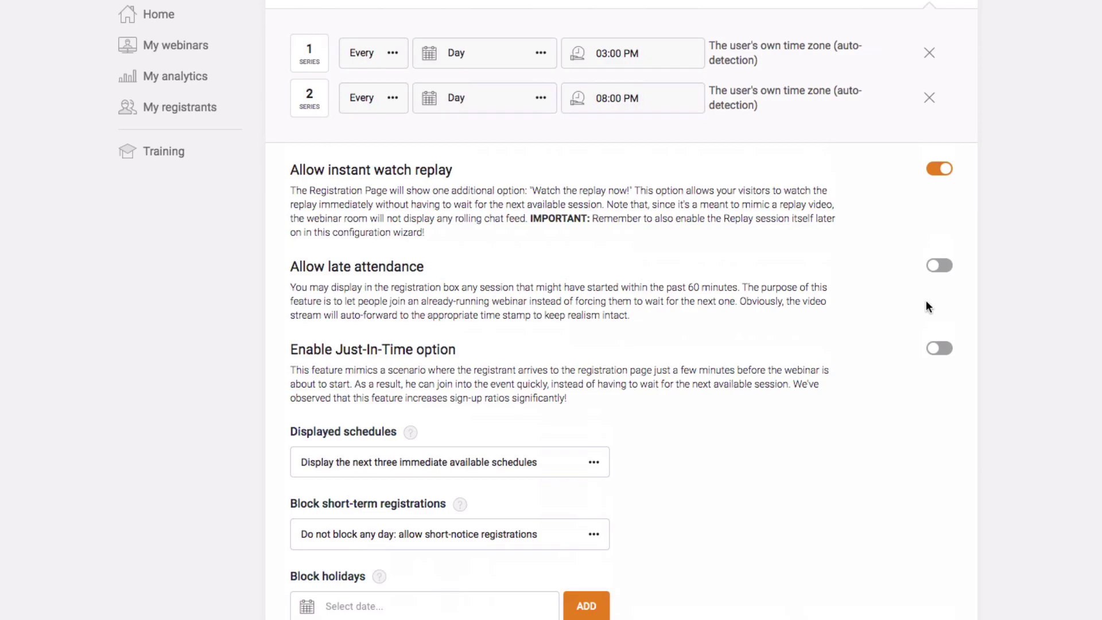
left_click(948, 269)
left_click(939, 265)
Step: Enable the Just-In-Time option with the next available session every :15, :30, :45 or :00
scroll(933, 304, "down", 2)
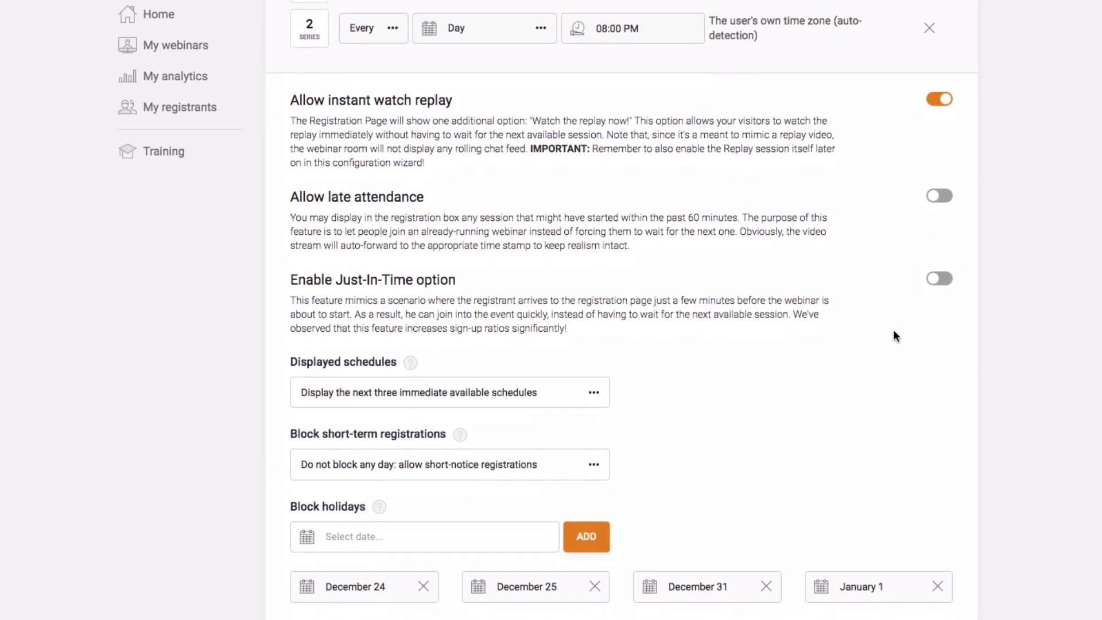
left_click(946, 282)
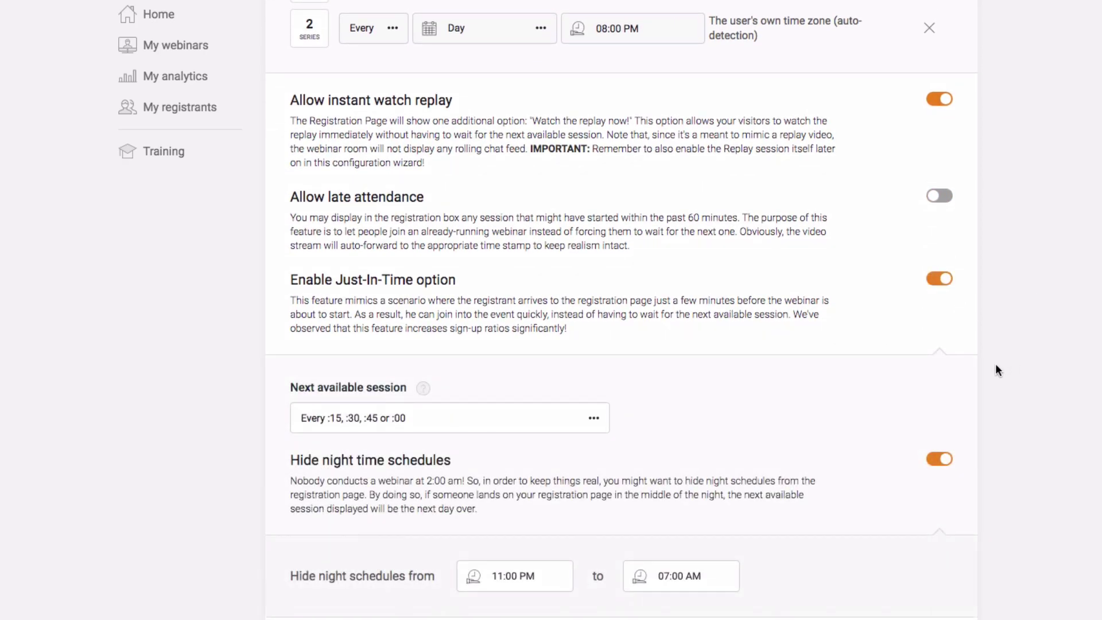
scroll(995, 364, "down", 4)
left_click(471, 288)
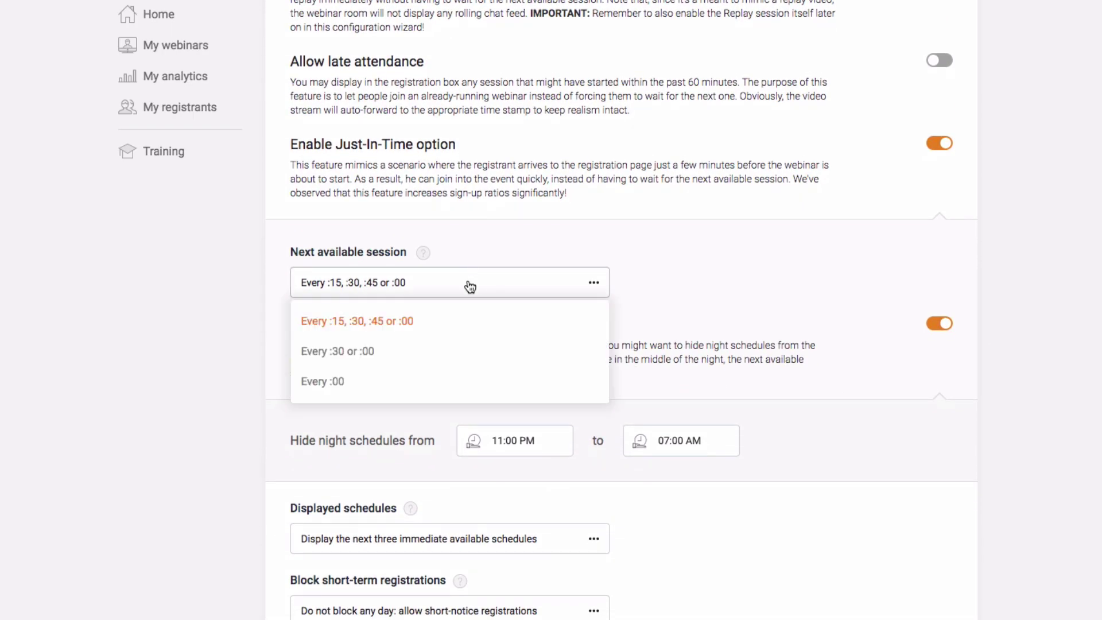
left_click(352, 386)
left_click(414, 293)
left_click(389, 357)
left_click(423, 283)
left_click(371, 320)
Step: Try hiding night time schedules from 10:00 PM to 10:00 AM, and leave the night time hiding switched off
left_click(942, 323)
scroll(964, 275, "down", 2)
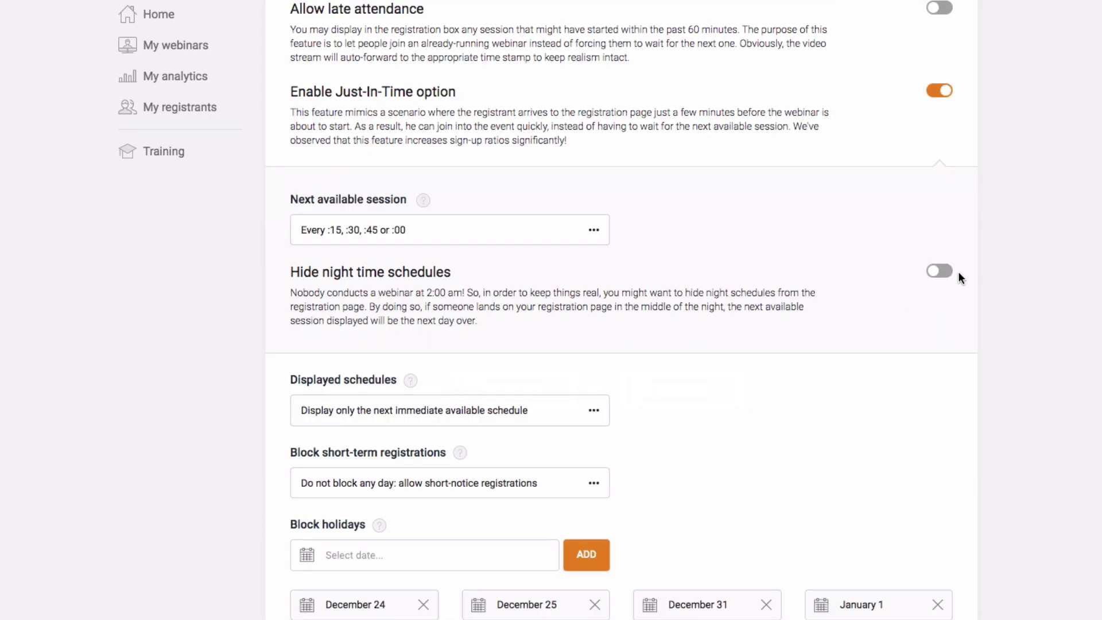
left_click(947, 270)
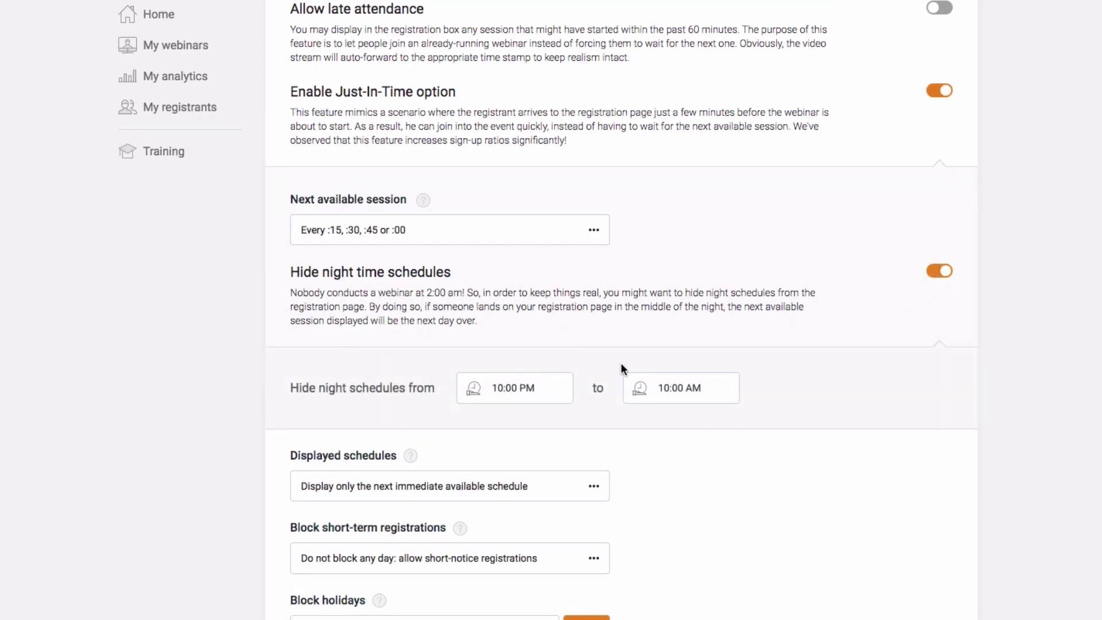
left_click(931, 276)
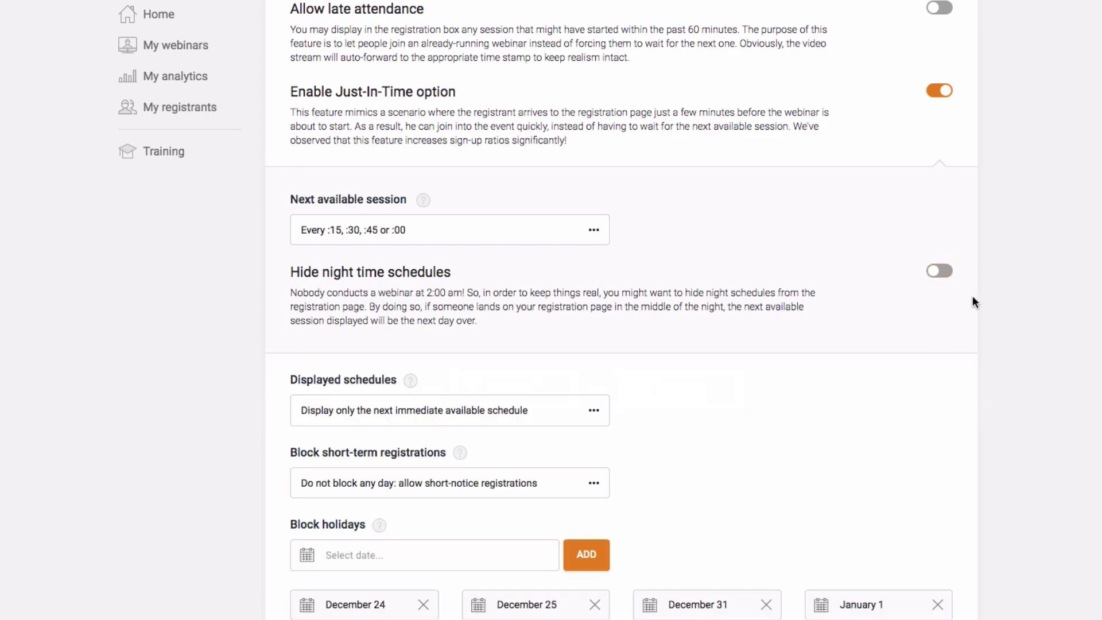
Step: Try setting the displayed schedules to show nothing other than Just in Time and/or Yesterday's replay
scroll(917, 305, "down", 1)
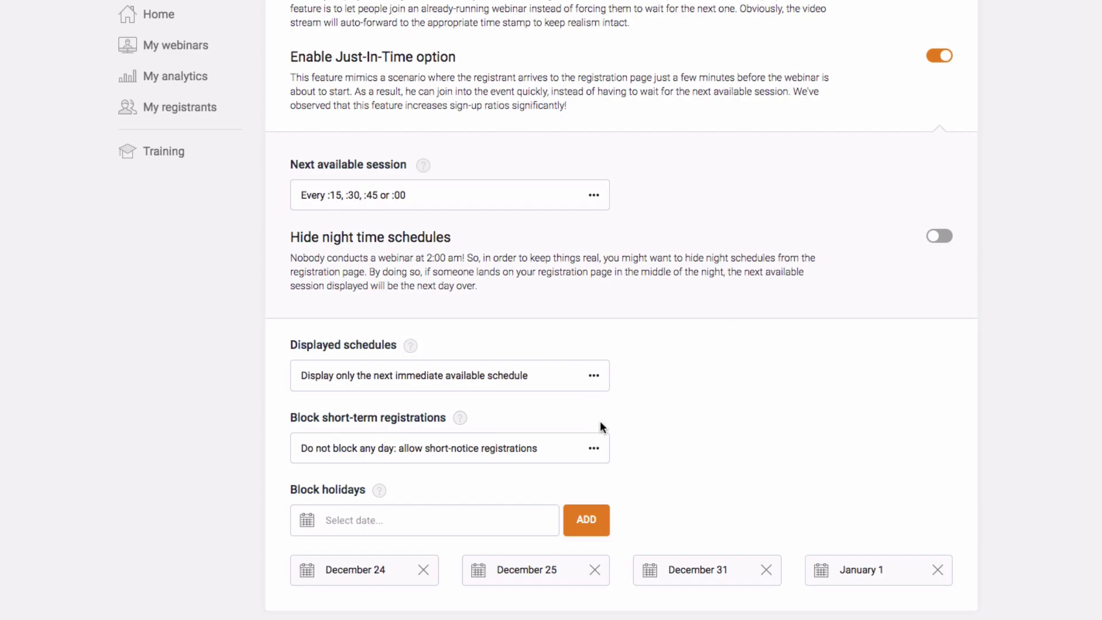
left_click(579, 377)
scroll(468, 424, "down", 2)
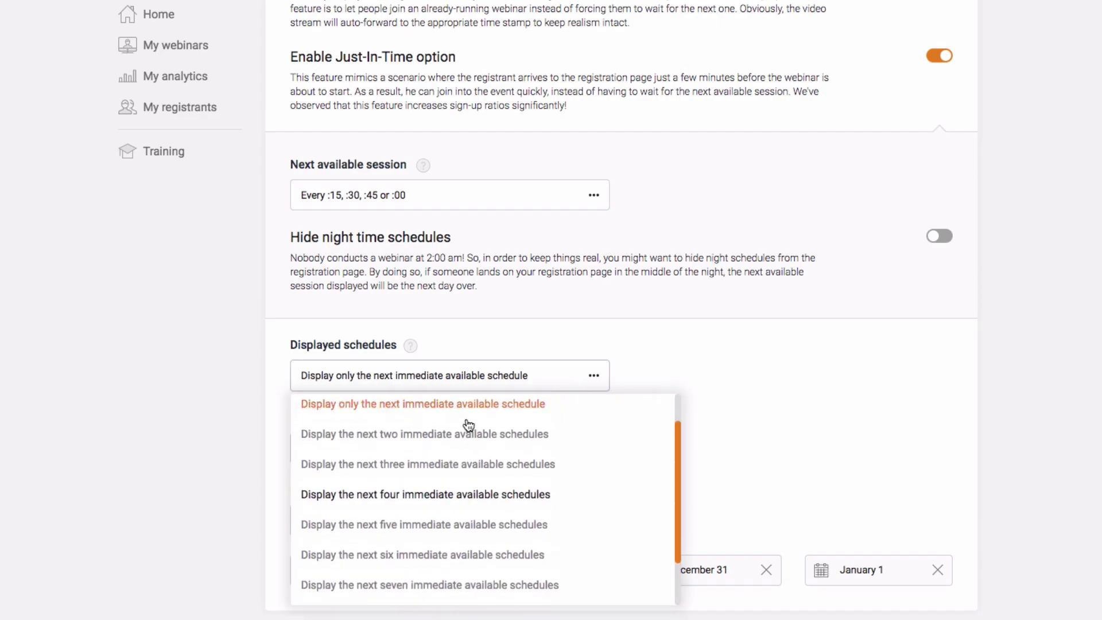
scroll(469, 426, "up", 2)
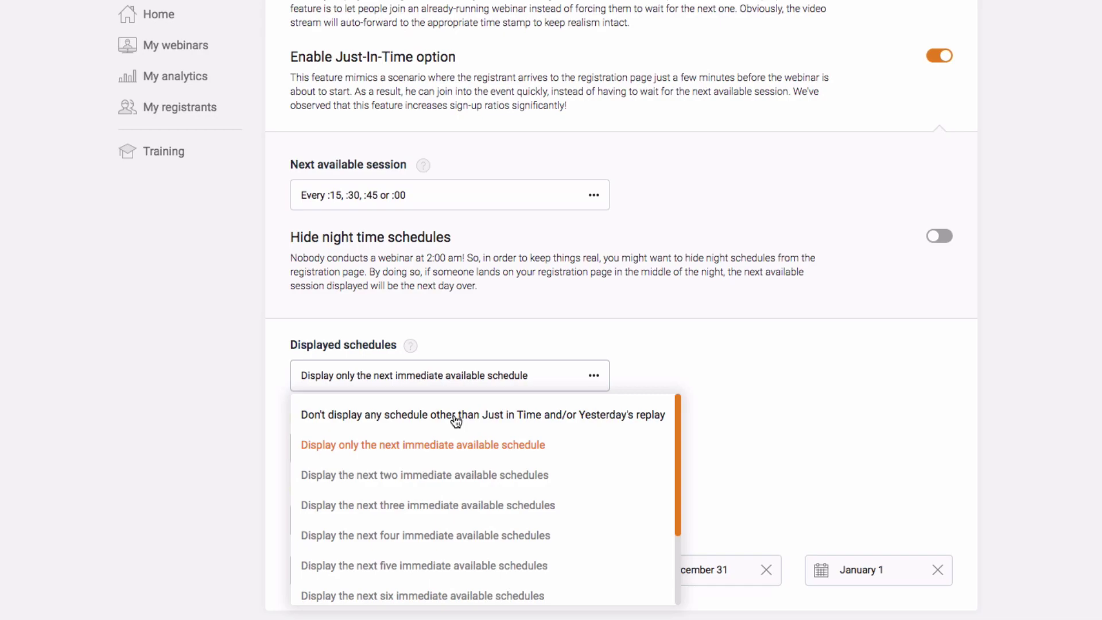
left_click(456, 421)
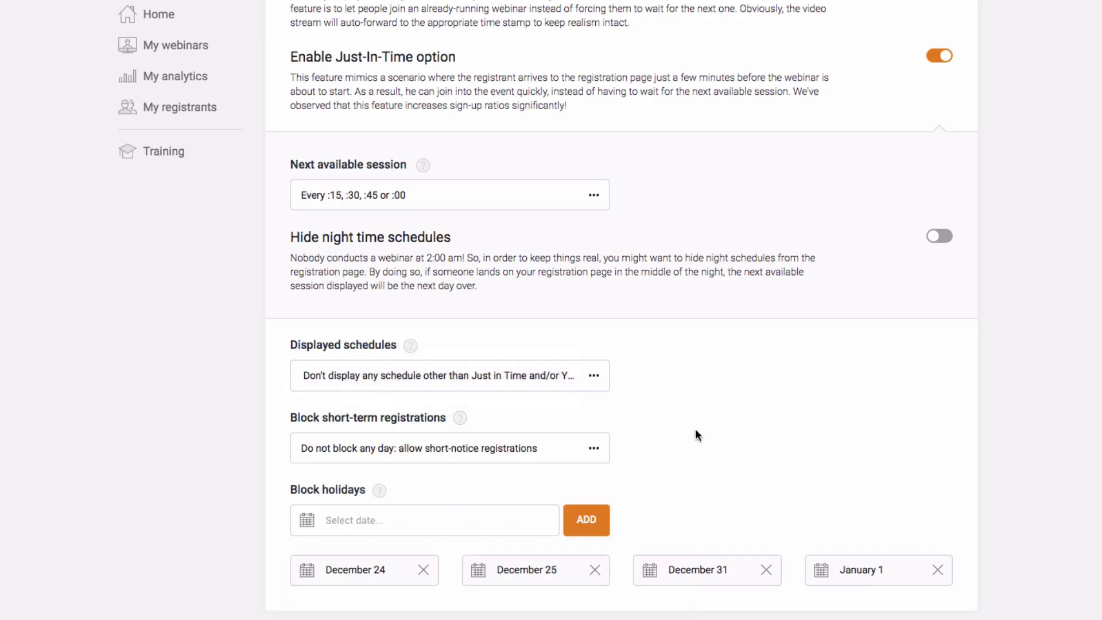
Step: Set the displayed schedules to the next two immediate available schedules
left_click(522, 382)
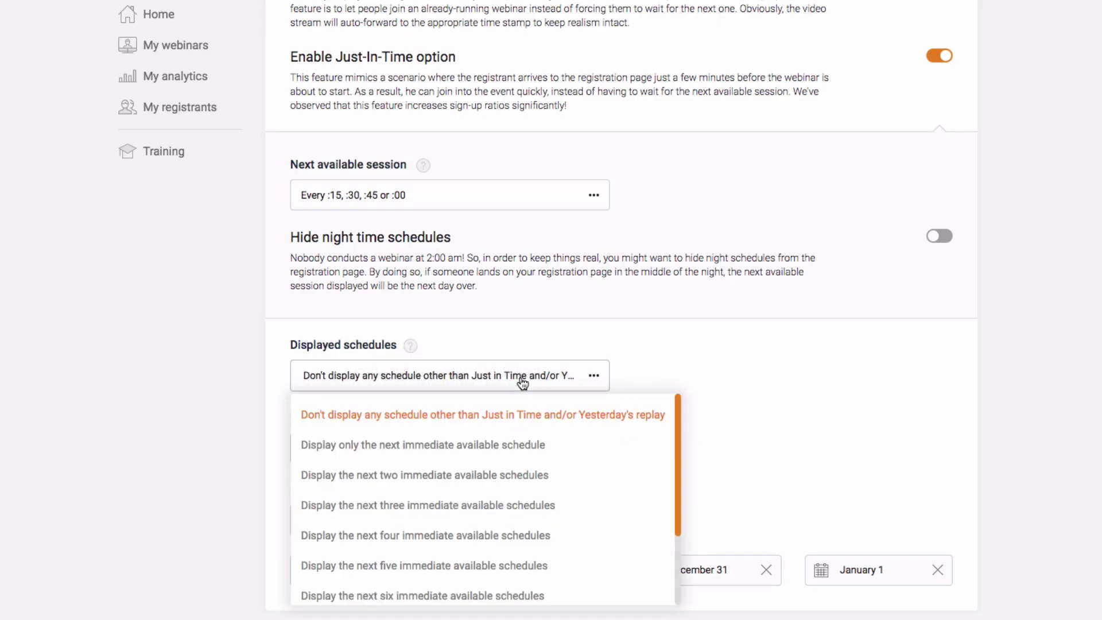
left_click(491, 452)
left_click(494, 454)
left_click(509, 385)
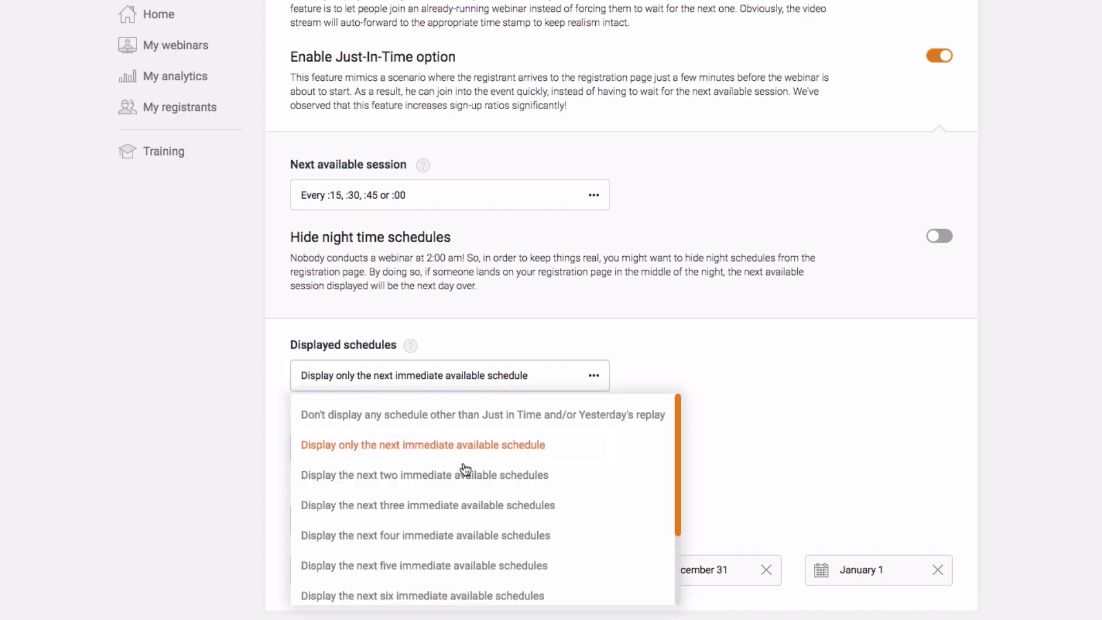
left_click(457, 475)
left_click(488, 379)
left_click(717, 384)
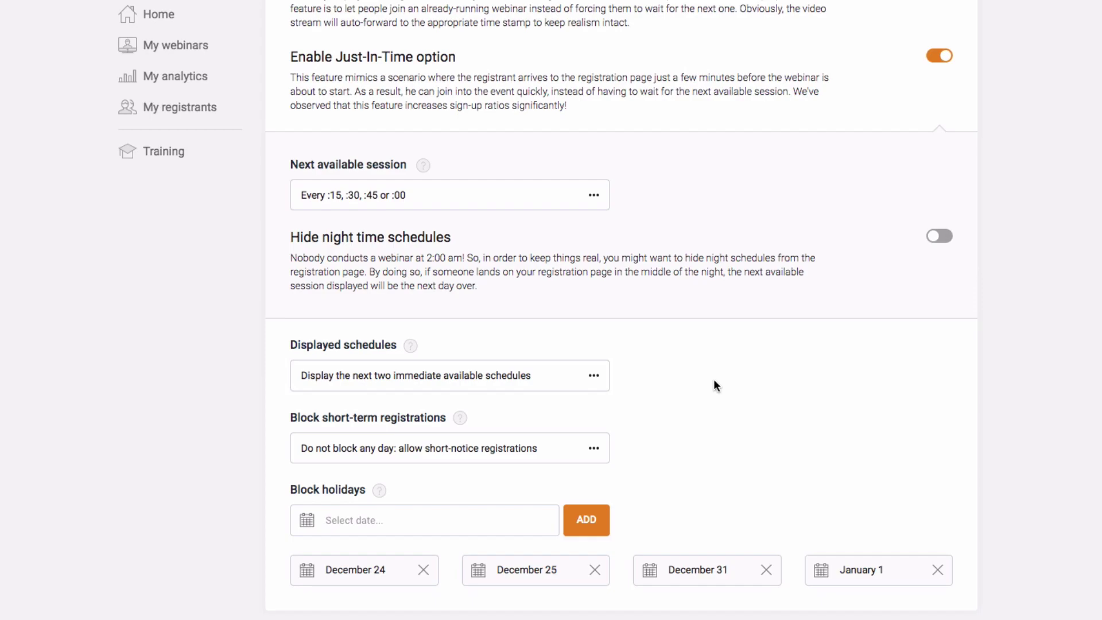
left_click(462, 378)
left_click(687, 402)
Step: Look through the choices for blocking short-term registrations and keep short-notice registrations allowed
left_click(566, 451)
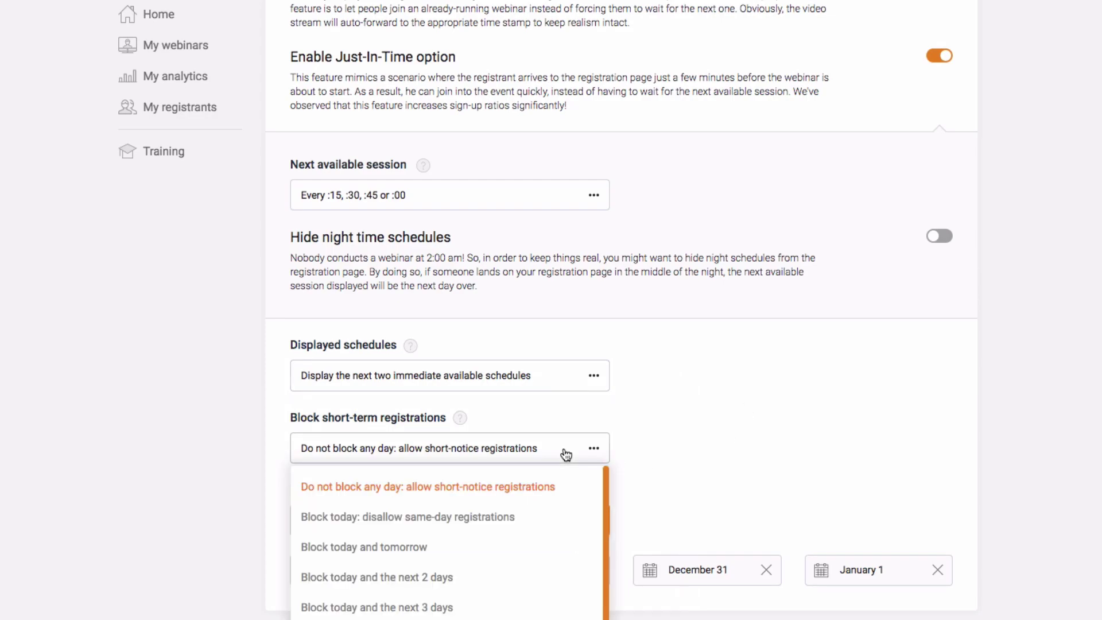
scroll(489, 538, "down", 1)
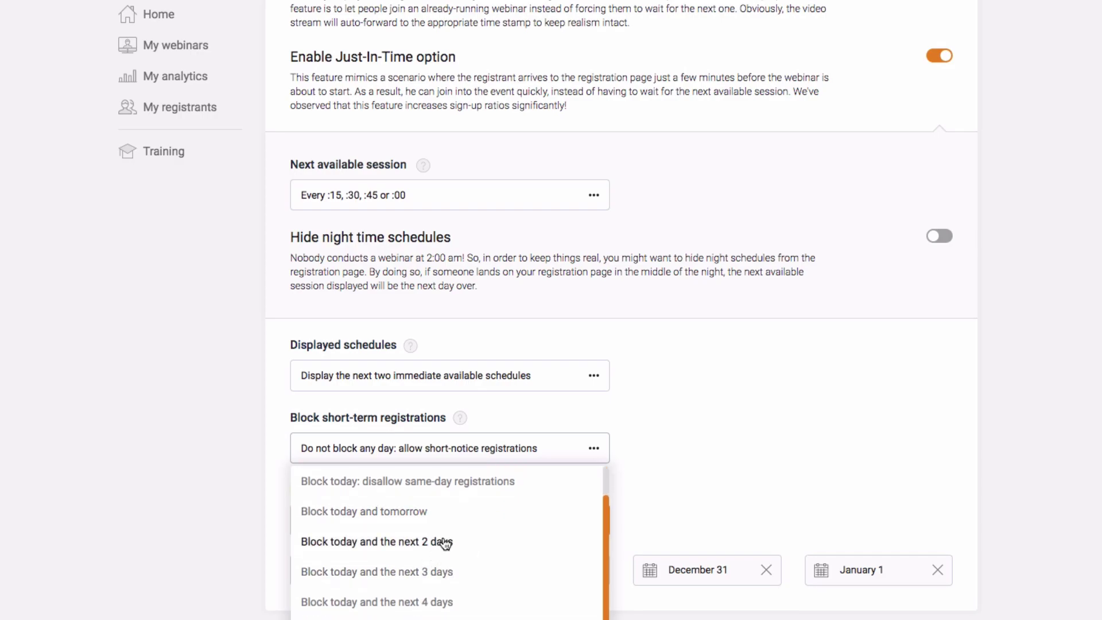
scroll(382, 552, "down", 1)
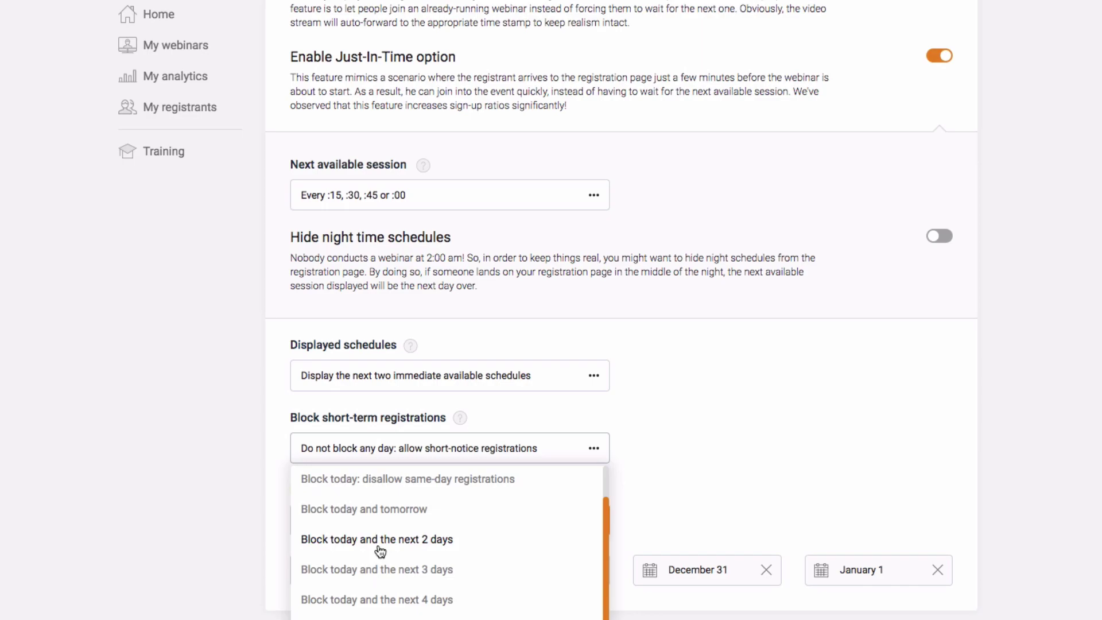
left_click(743, 410)
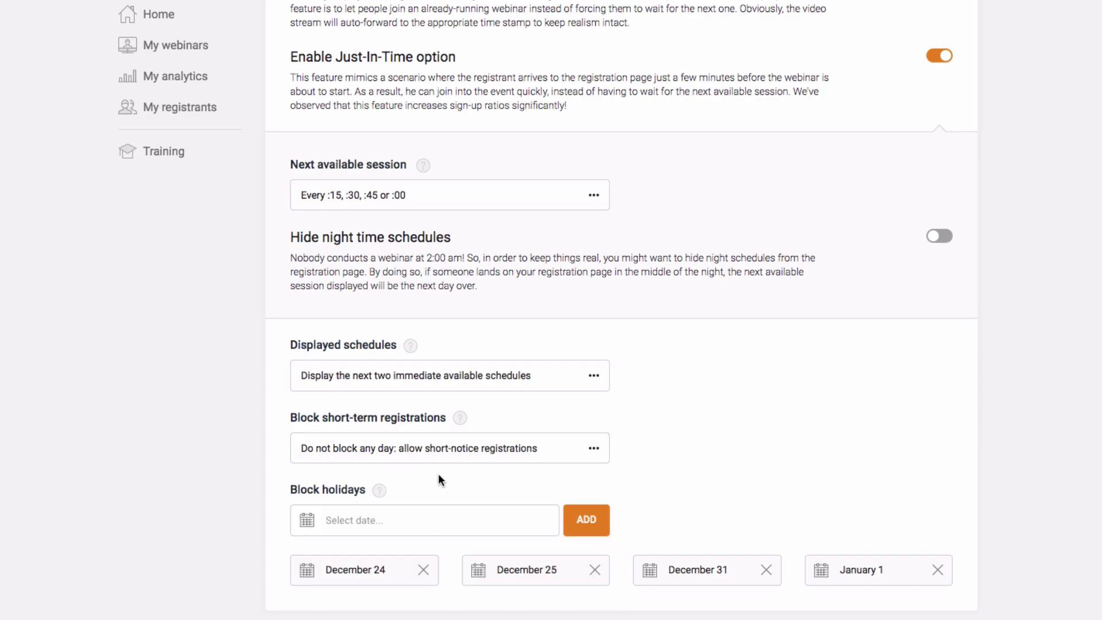
left_click(487, 449)
scroll(482, 563, "down", 2)
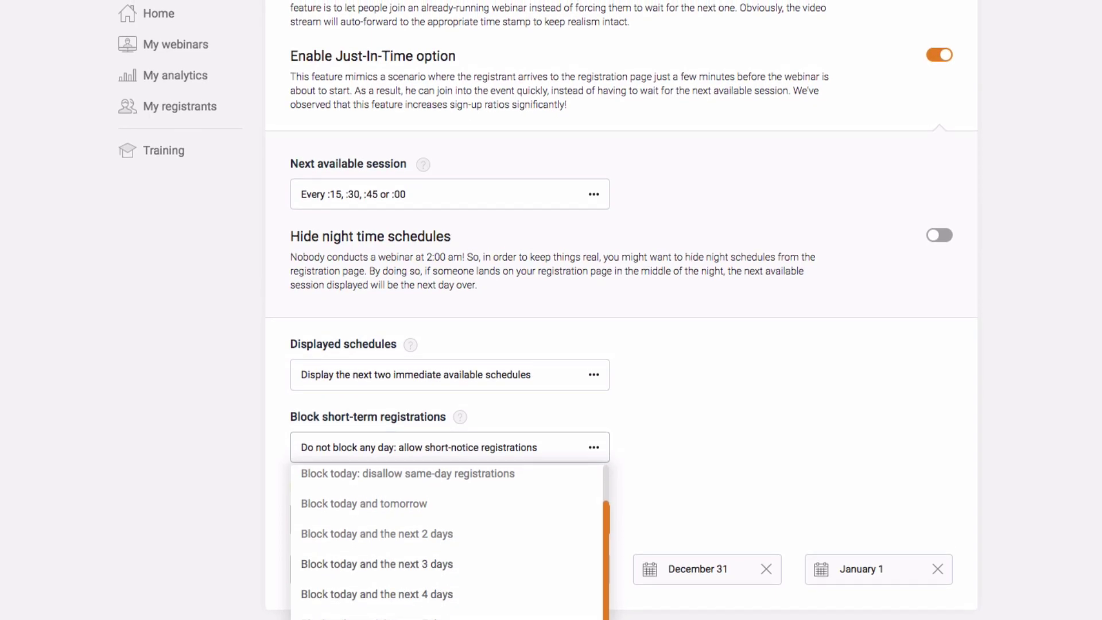
left_click(718, 497)
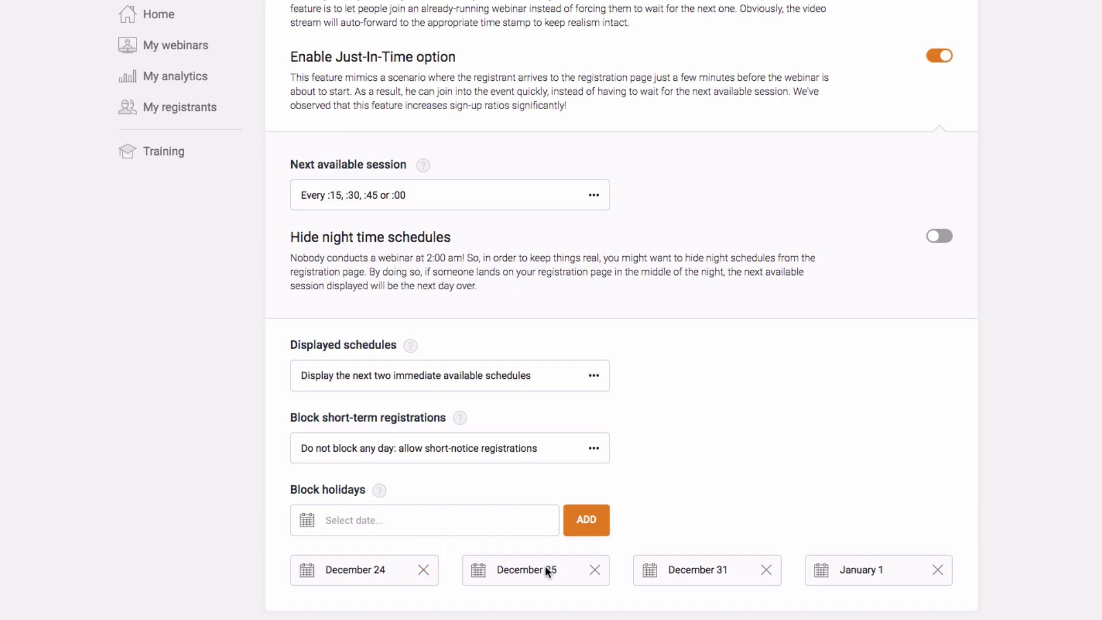
Step: Remove all the blocked holidays: December 24, December 25, December 31 and January 1
left_click(422, 571)
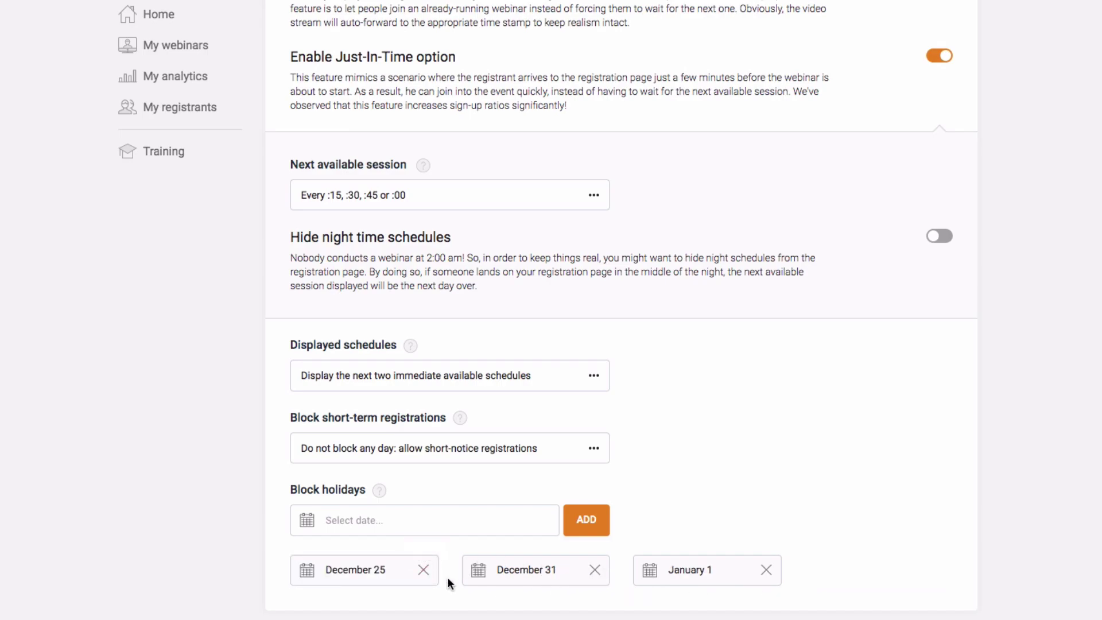
left_click(421, 570)
left_click(424, 571)
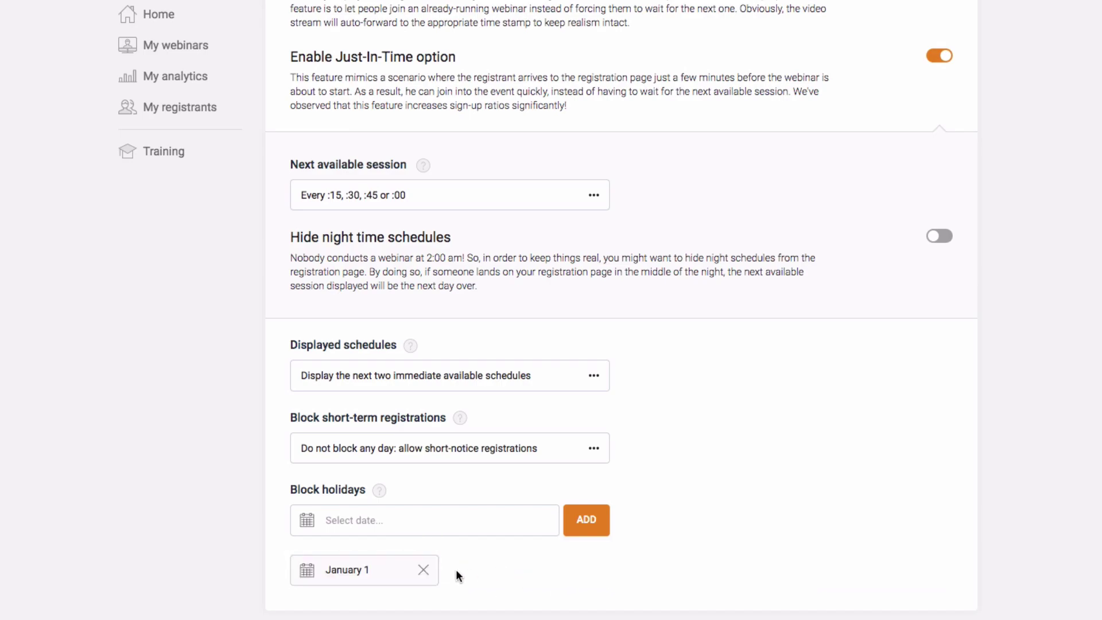
left_click(423, 570)
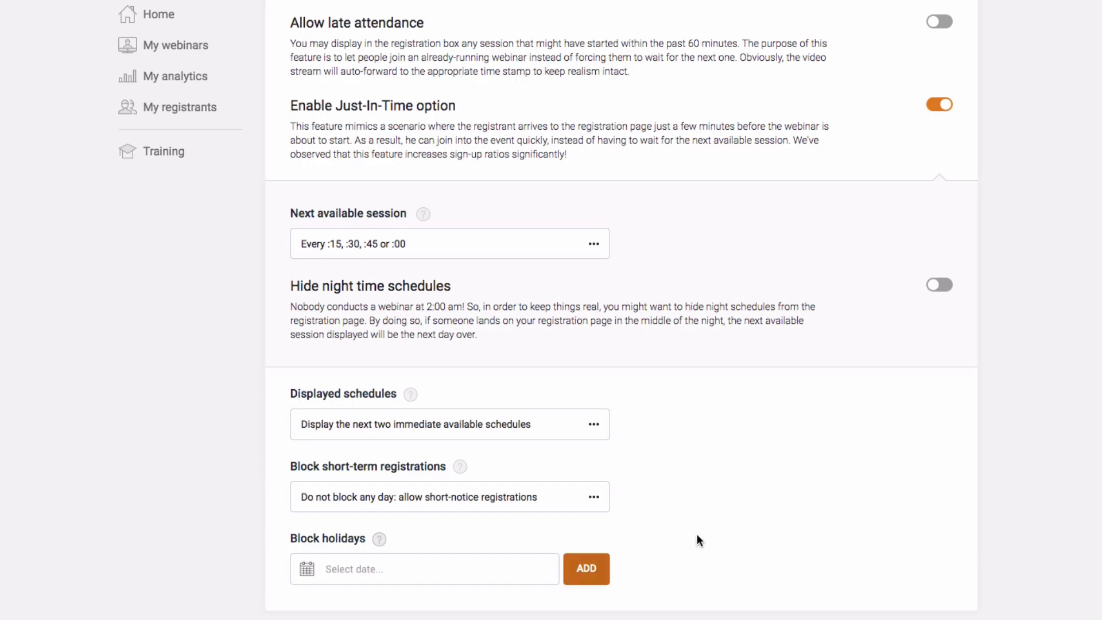
scroll(895, 528, "up", 10)
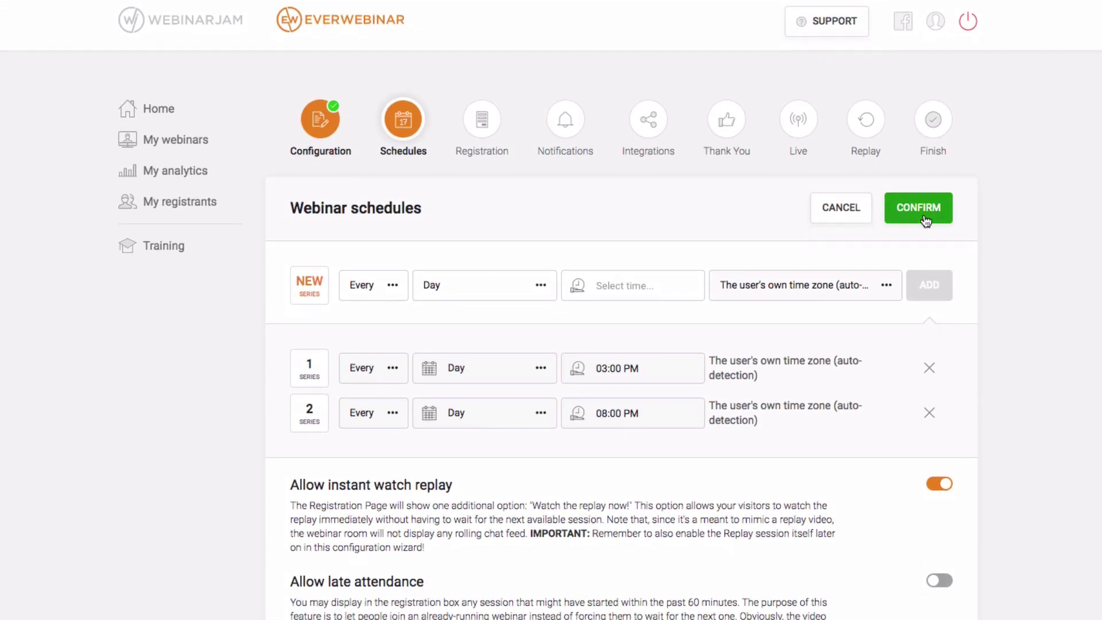
Step: Confirm the webinar schedules, continue to the registration settings and open the registration page design
left_click(918, 210)
left_click(741, 302)
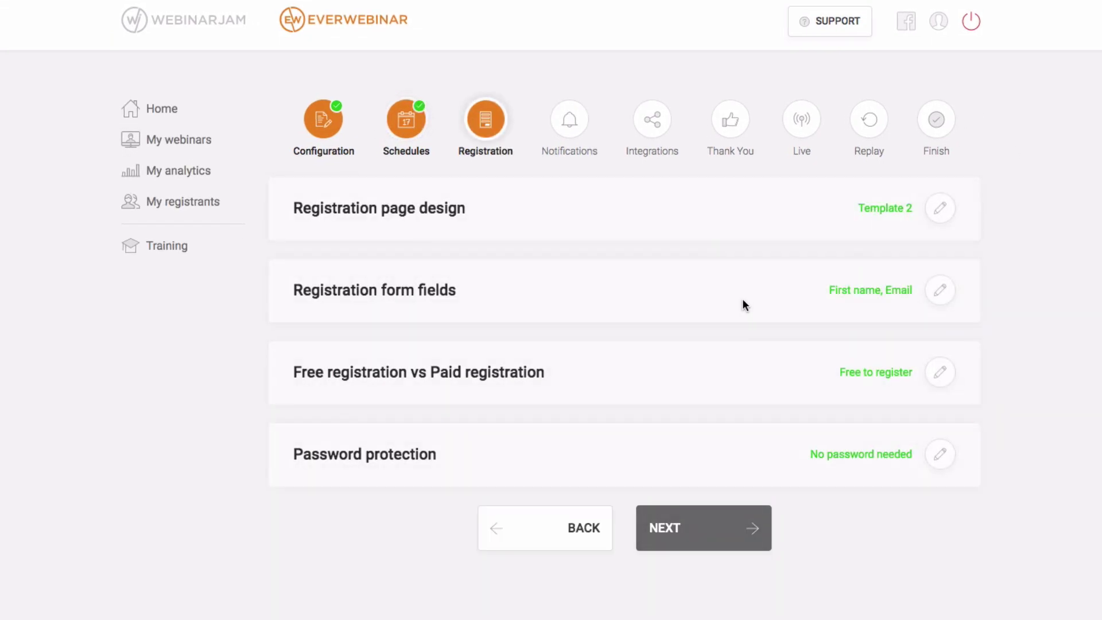
left_click(938, 207)
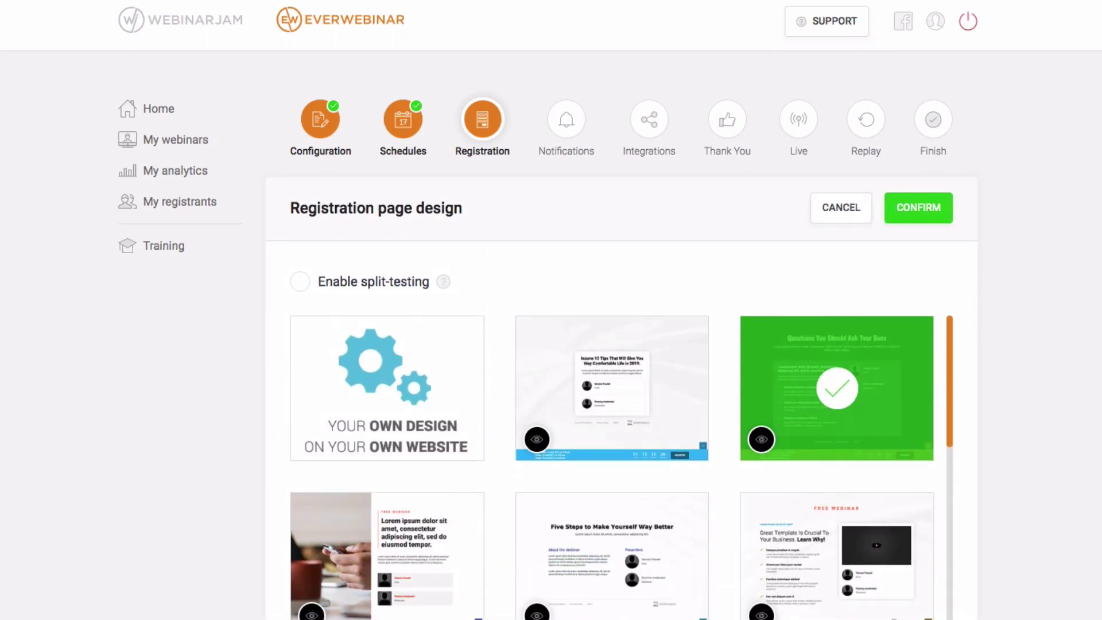
Step: Open the selected registration page template for customizing, then save it and exit the page editor
mouse_move(890, 404)
left_click(836, 390)
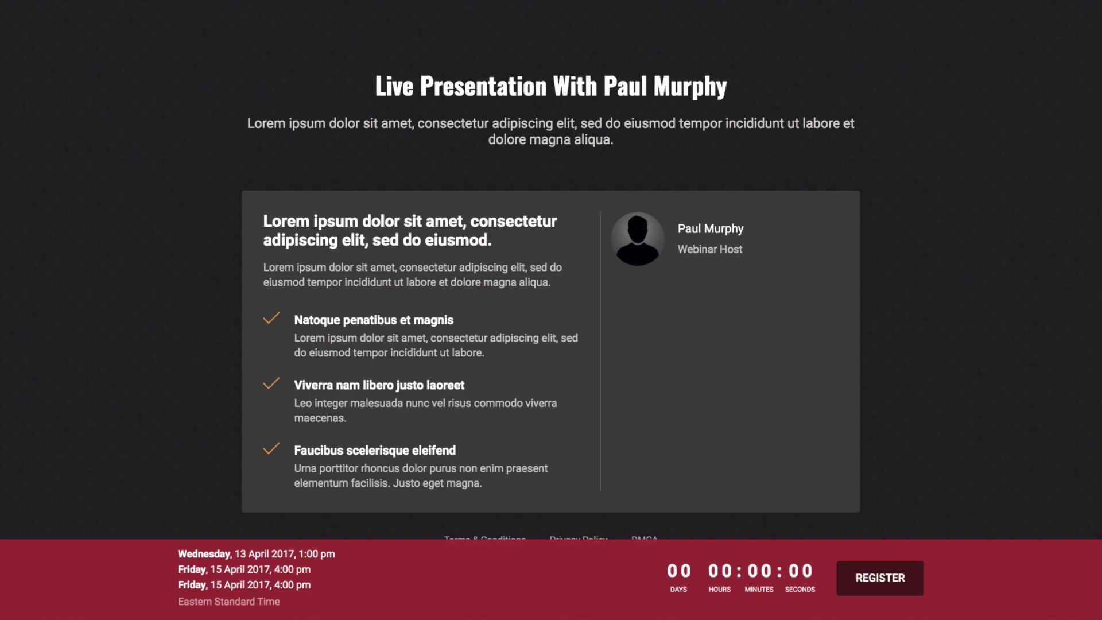
left_click(1077, 23)
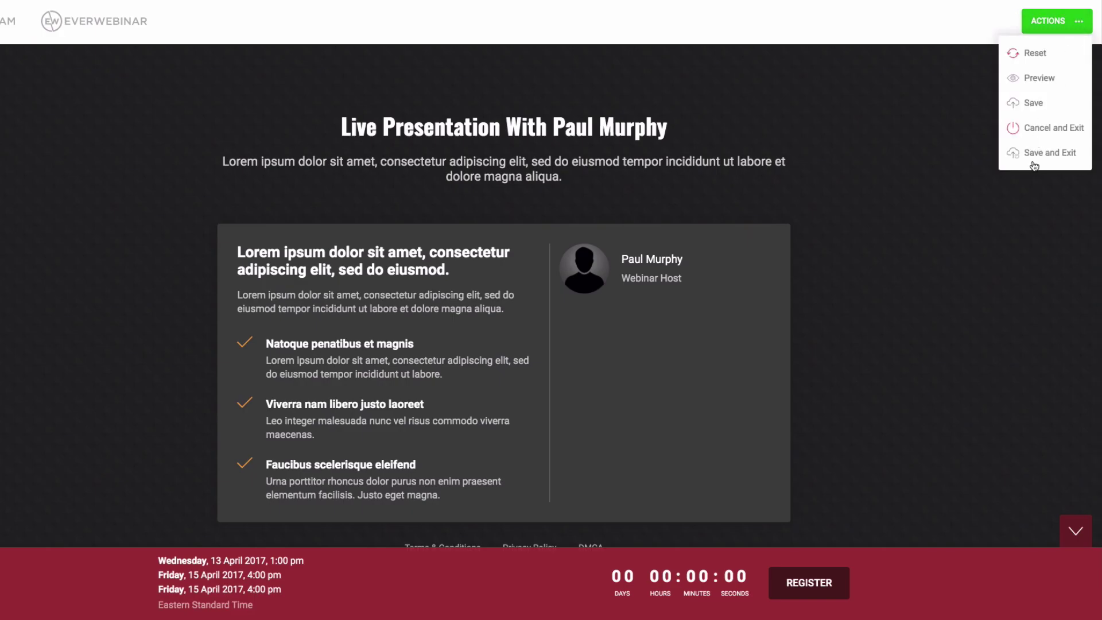
left_click(1033, 154)
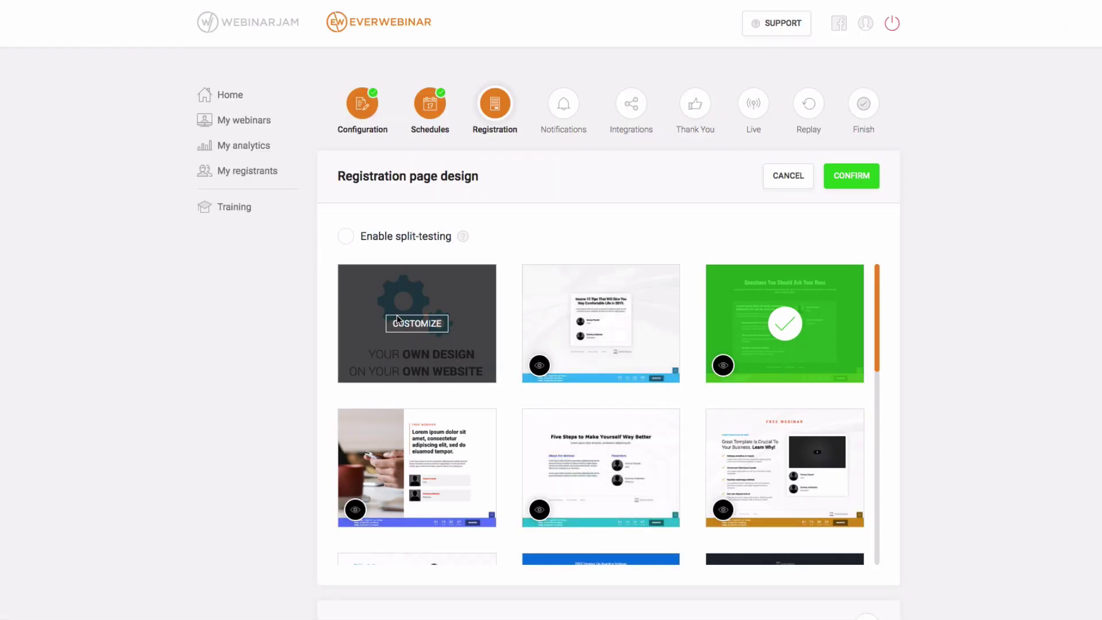
Step: Look through the own-website option and the available registration page templates, and confirm Template 2 as the design
left_click(413, 325)
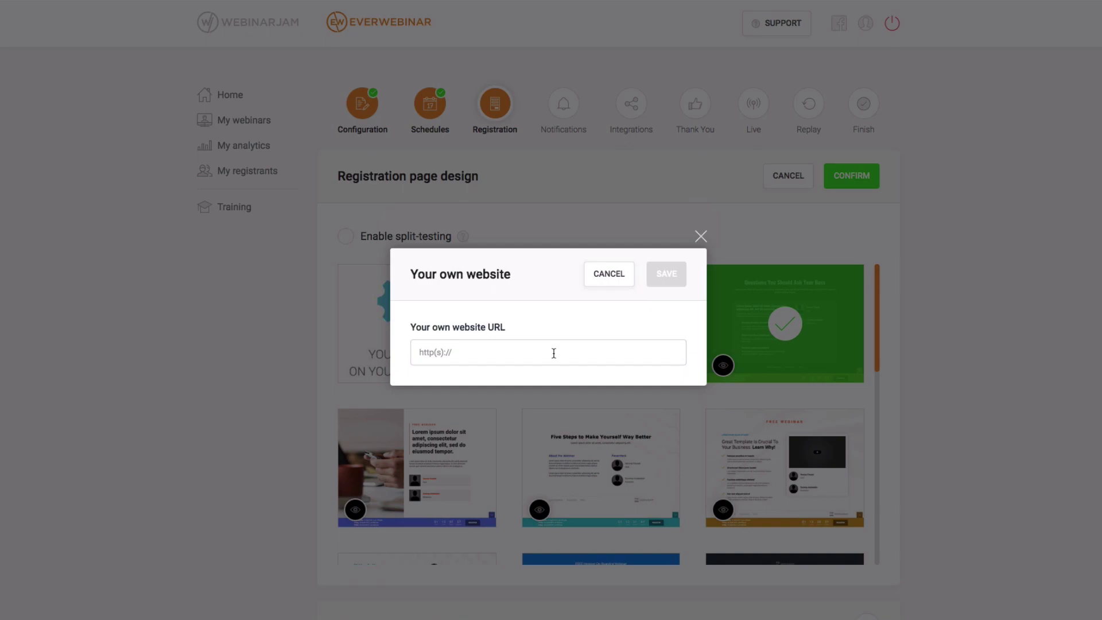
left_click(702, 237)
scroll(647, 330, "down", 1)
scroll(647, 329, "down", 10)
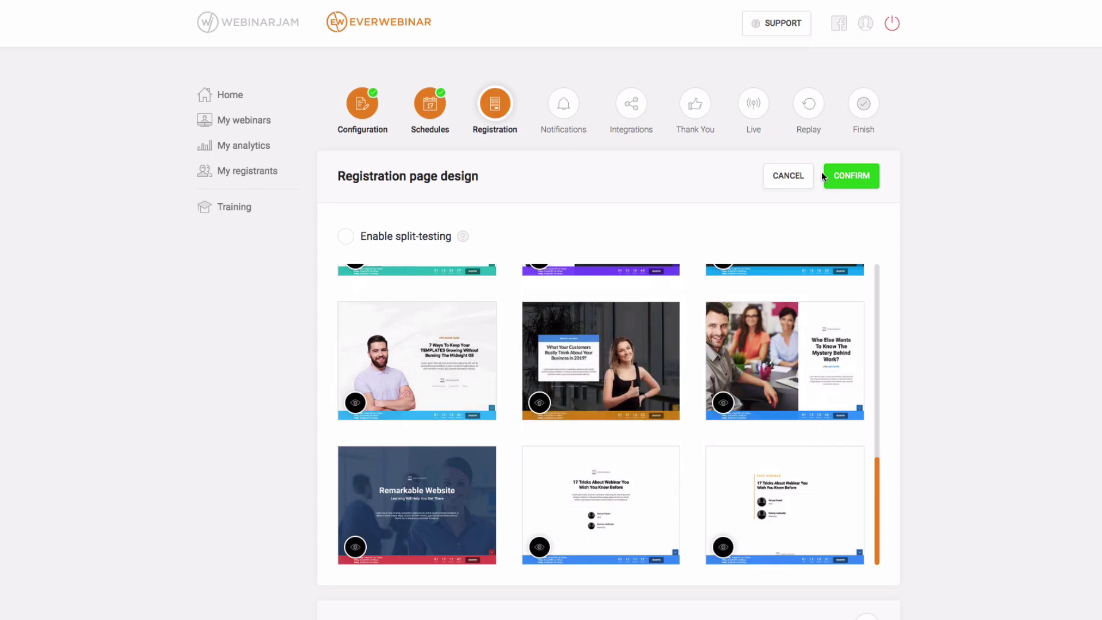
scroll(722, 323, "up", 10)
scroll(722, 323, "down", 13)
scroll(711, 368, "up", 15)
scroll(434, 396, "down", 4)
scroll(516, 396, "down", 2)
scroll(459, 344, "up", 4)
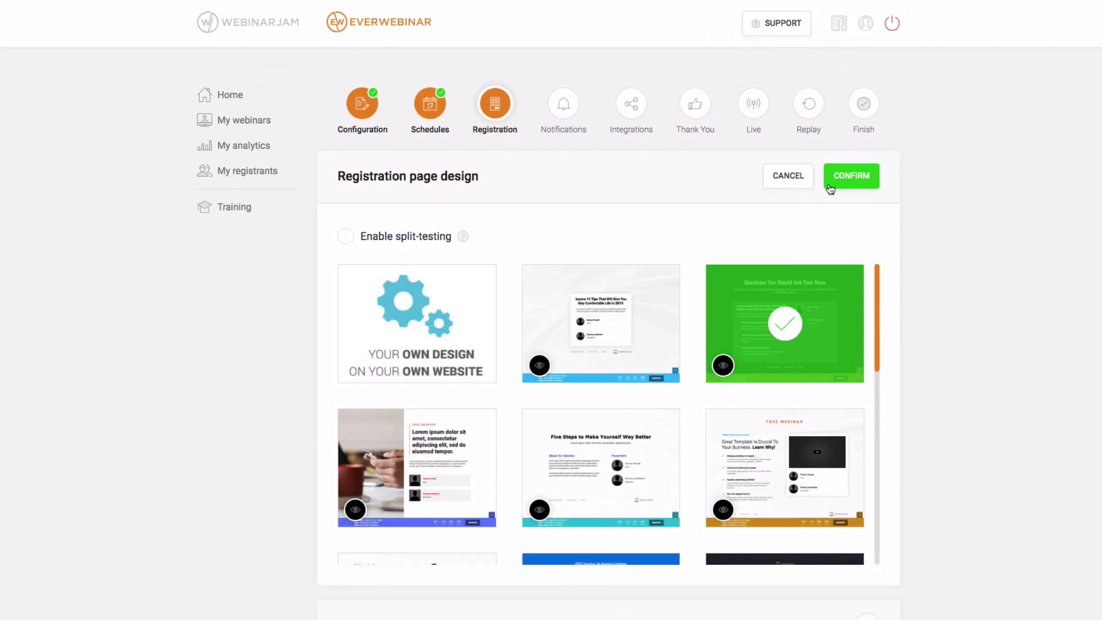
left_click(854, 181)
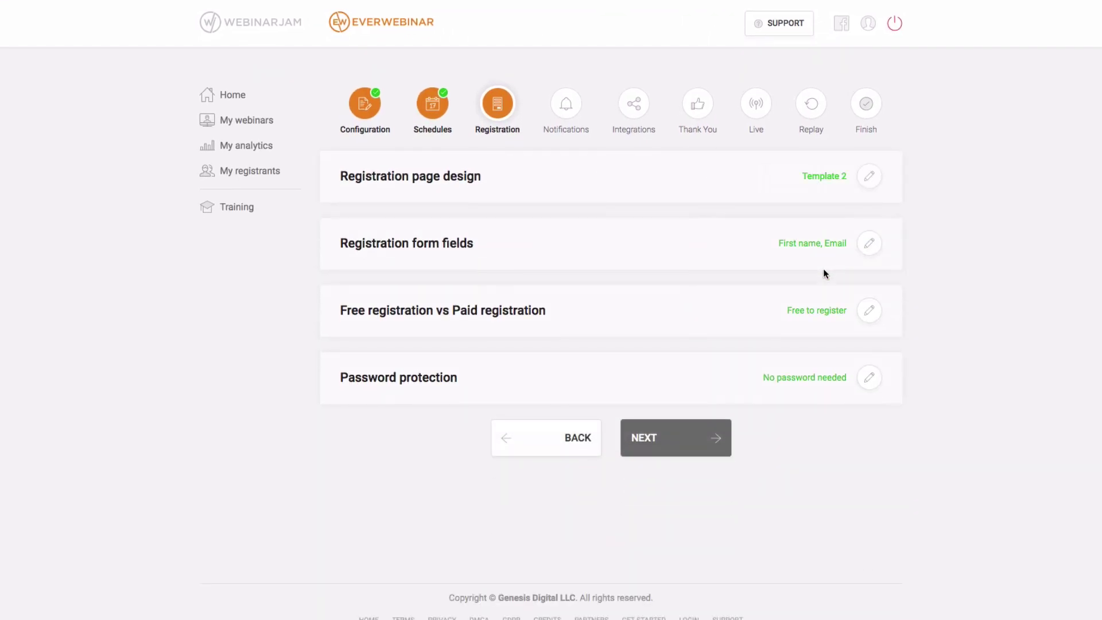
Step: Check the available registration form fields and confirm first name and email as the mandatory ones
left_click(870, 243)
scroll(852, 316, "down", 2)
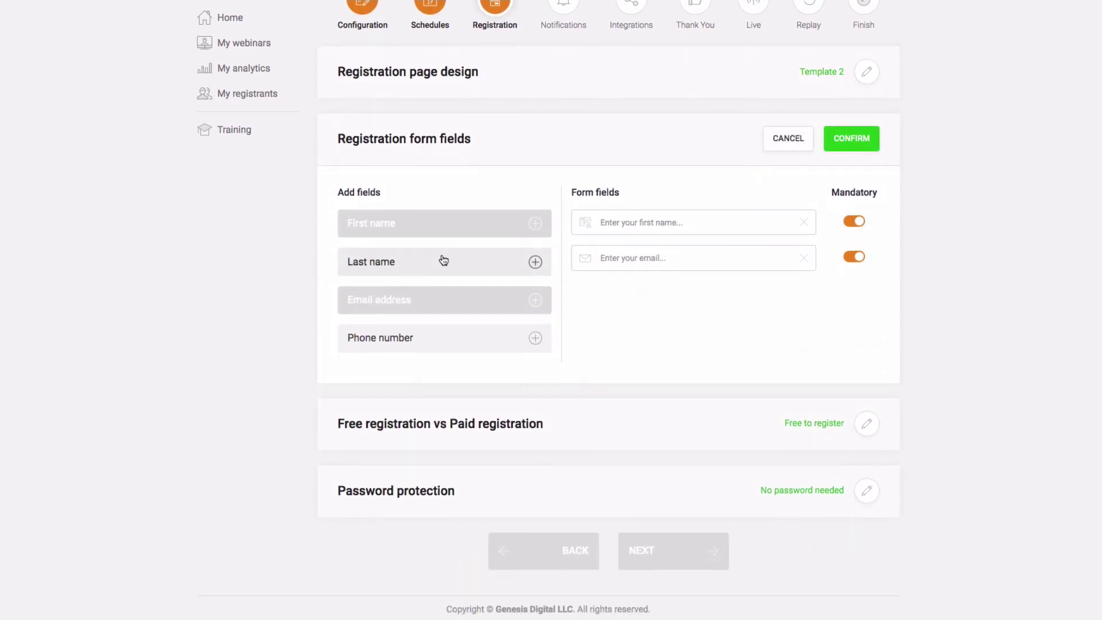
left_click(851, 140)
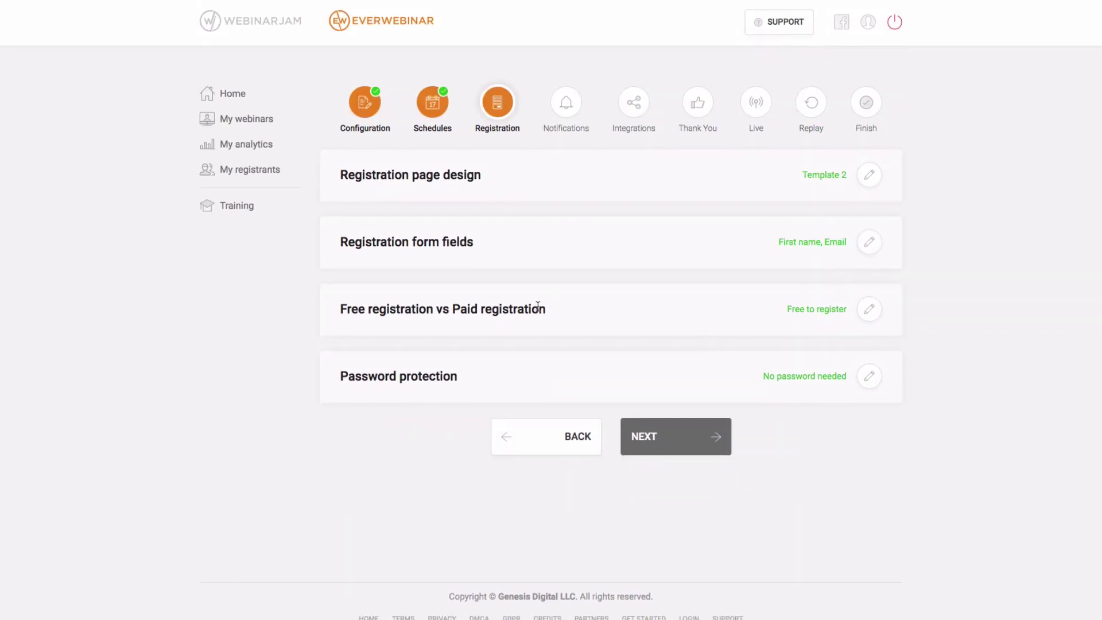
Step: Try charging a registration fee for the webinar instead of offering free registration
left_click(881, 310)
scroll(593, 295, "down", 2)
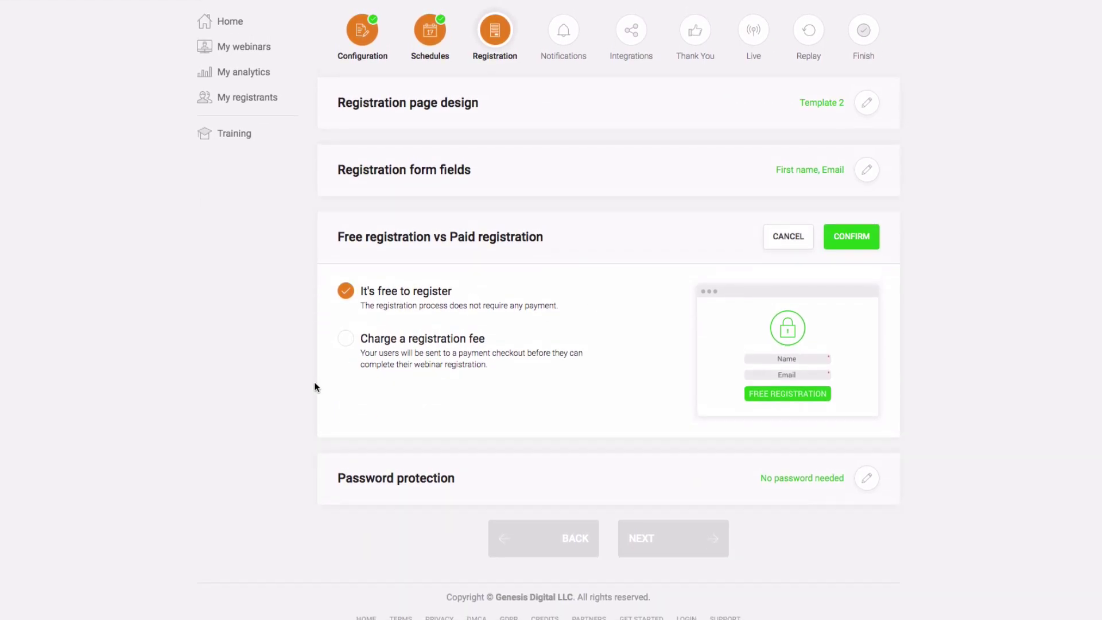
left_click(354, 343)
scroll(441, 351, "down", 5)
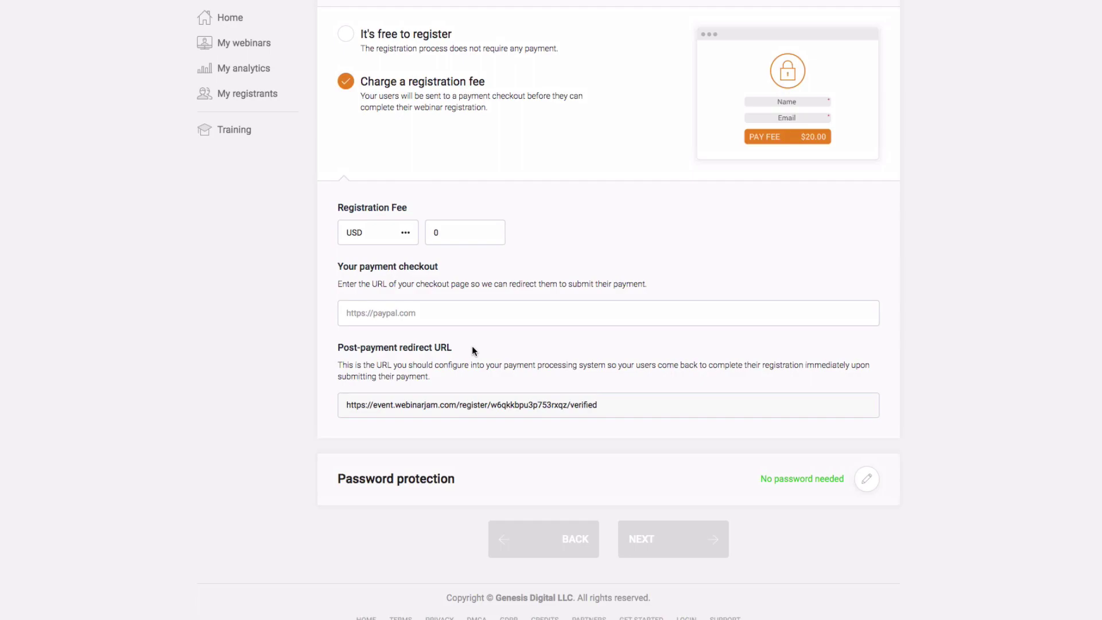
Step: Examine the registration fee, payment checkout and post-payment redirect settings, selecting the redirect URL
left_click_drag(617, 406, 389, 319)
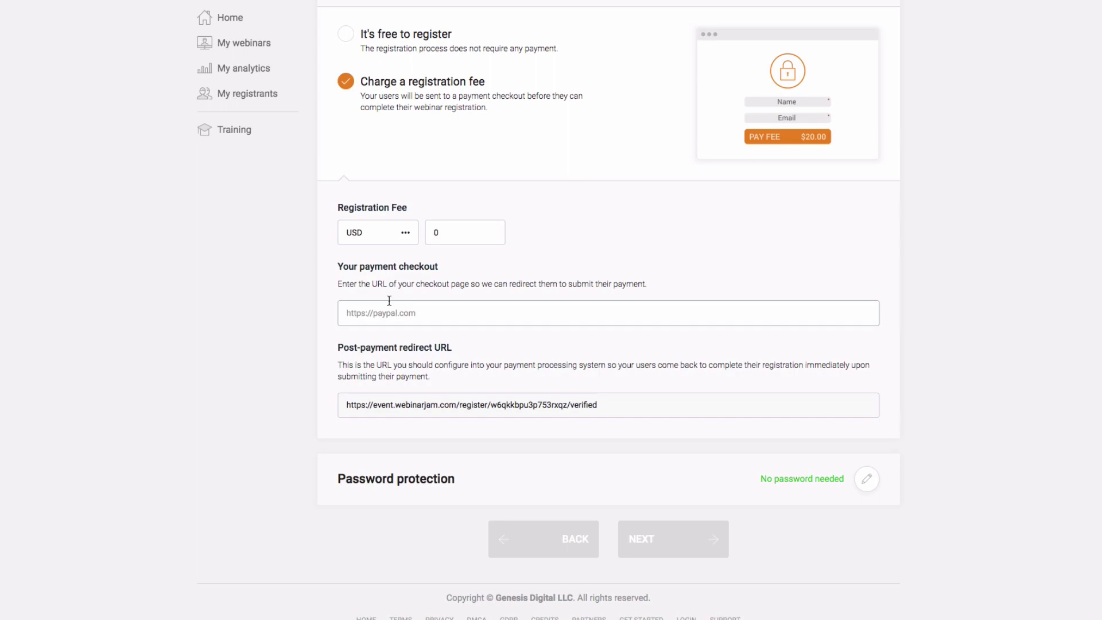
left_click(363, 310)
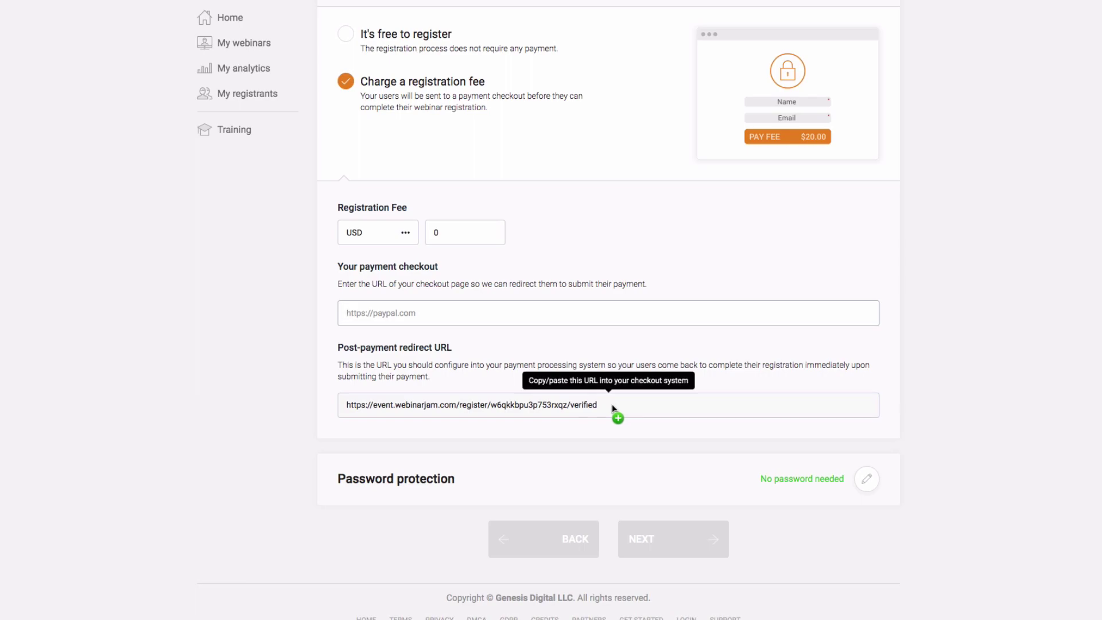
left_click(343, 407)
left_click_drag(342, 406, 438, 232)
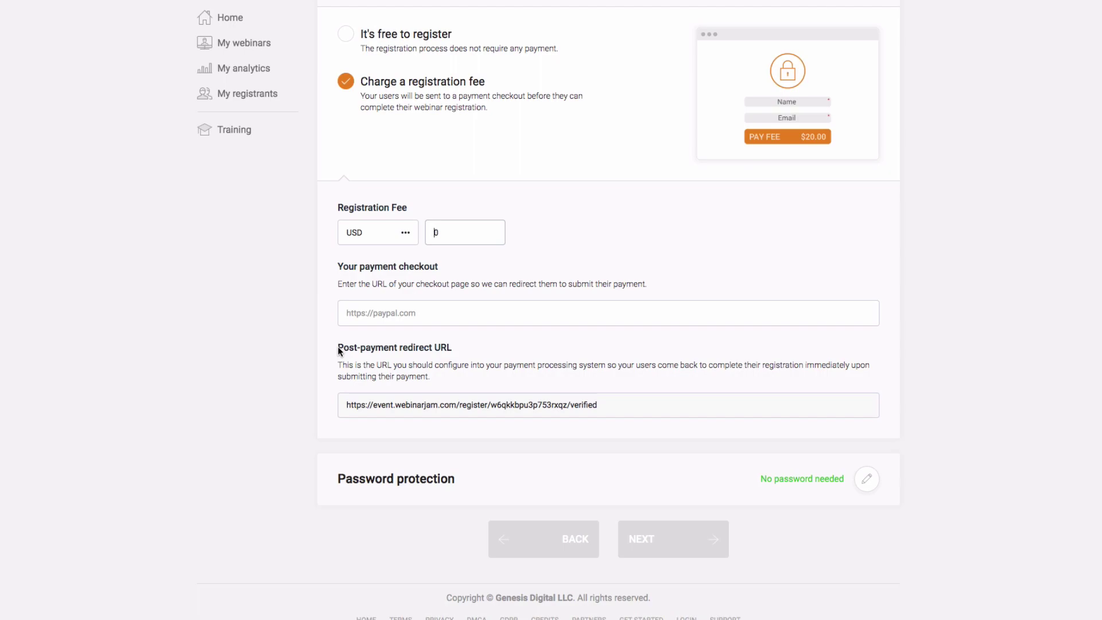
left_click_drag(596, 404, 354, 408)
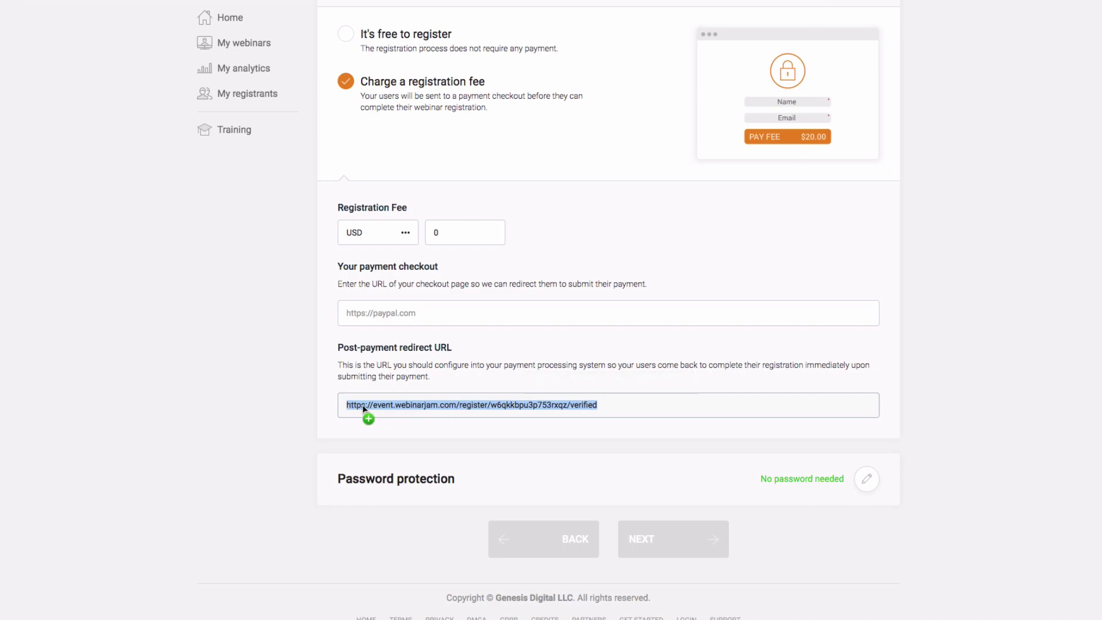
left_click_drag(595, 411, 429, 326)
Step: Set the webinar to be free to register and confirm the registration type
scroll(785, 179, "up", 4)
scroll(638, 339, "down", 1)
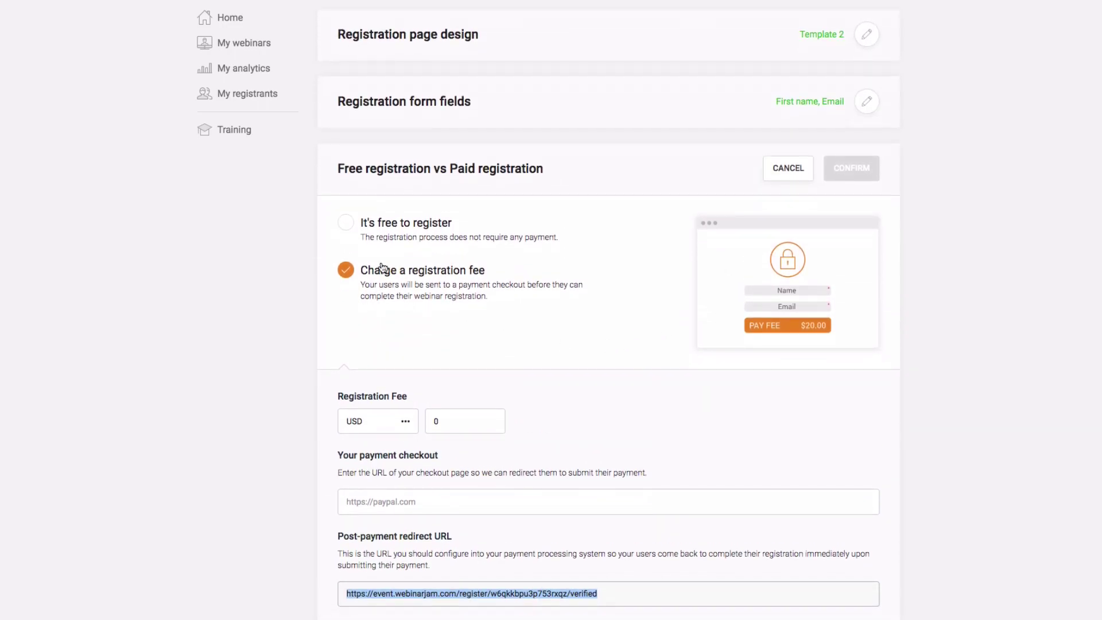
left_click(343, 254)
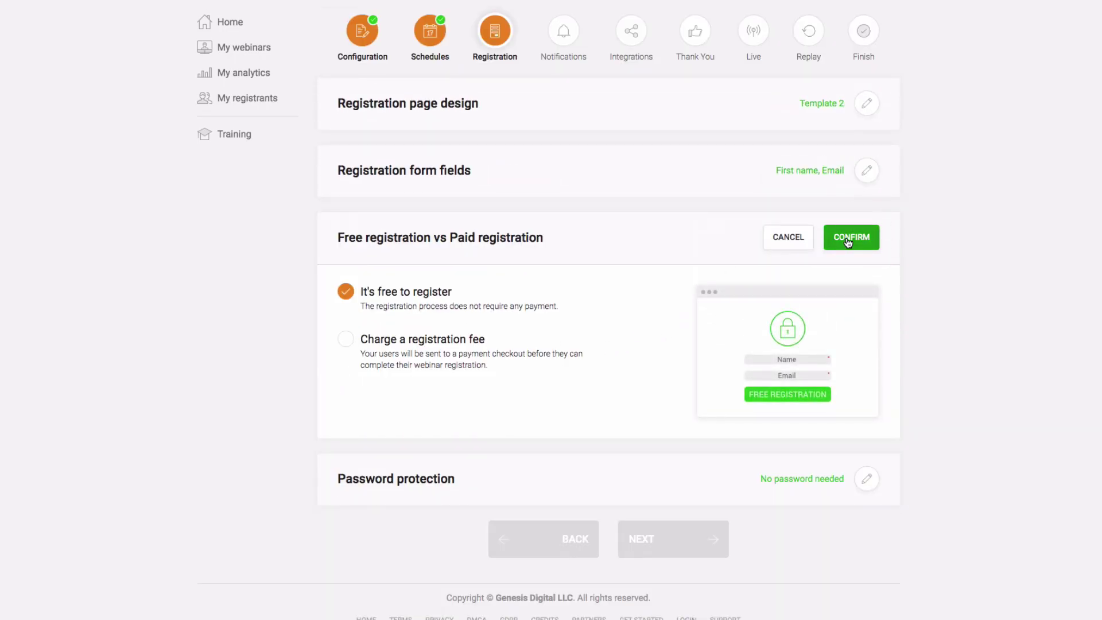
left_click(850, 246)
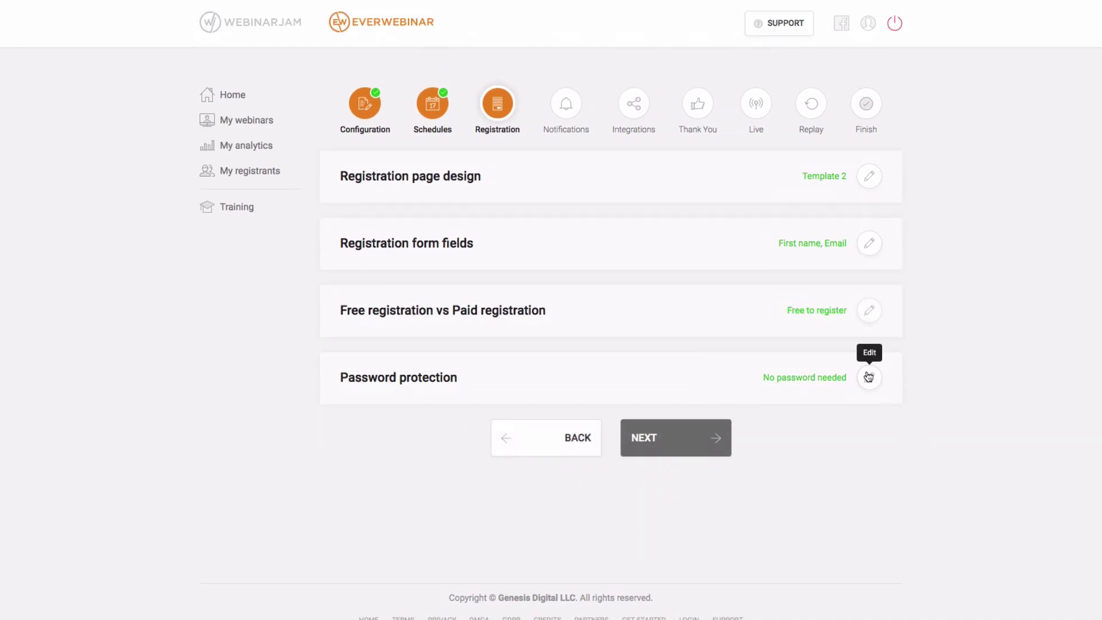
Step: Try requiring a password to enter the webinar room, with one master password for everyone
left_click(870, 380)
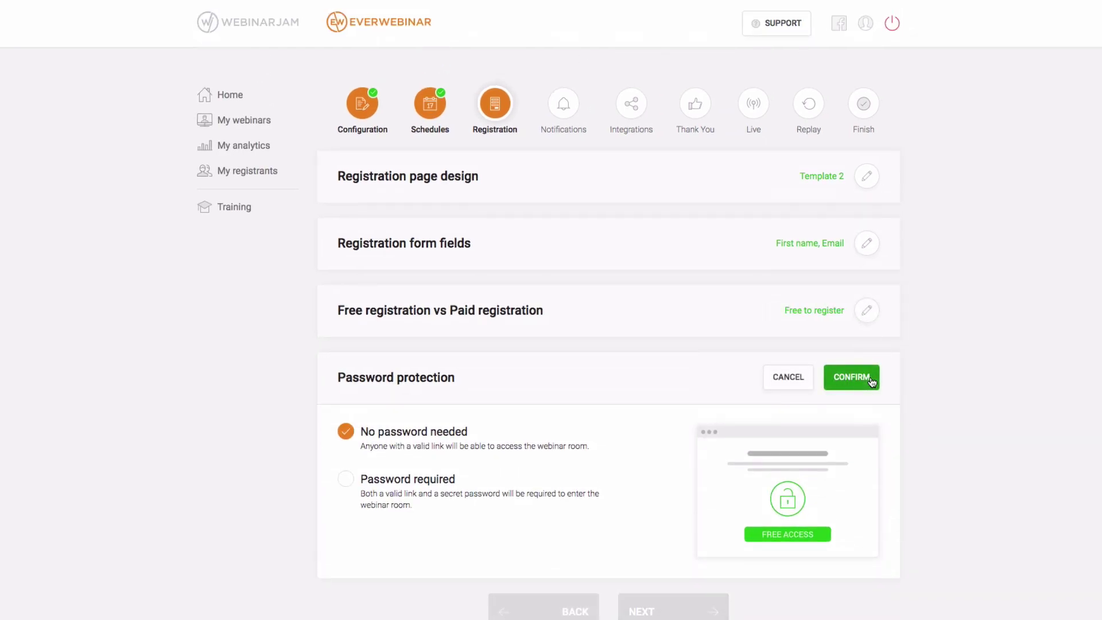
left_click(350, 481)
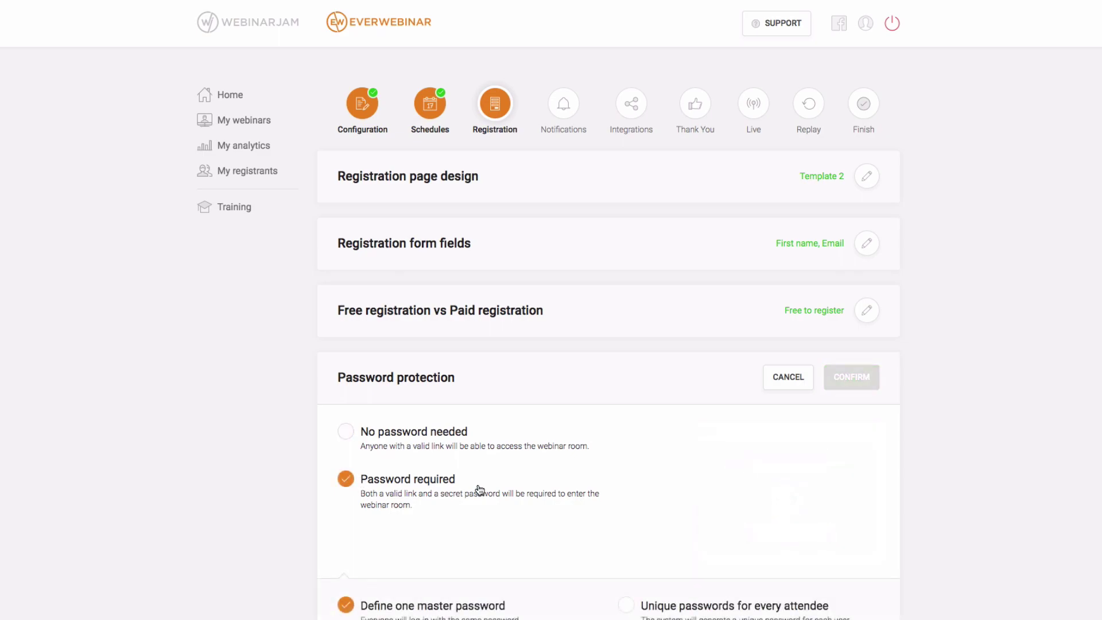
scroll(488, 487, "down", 4)
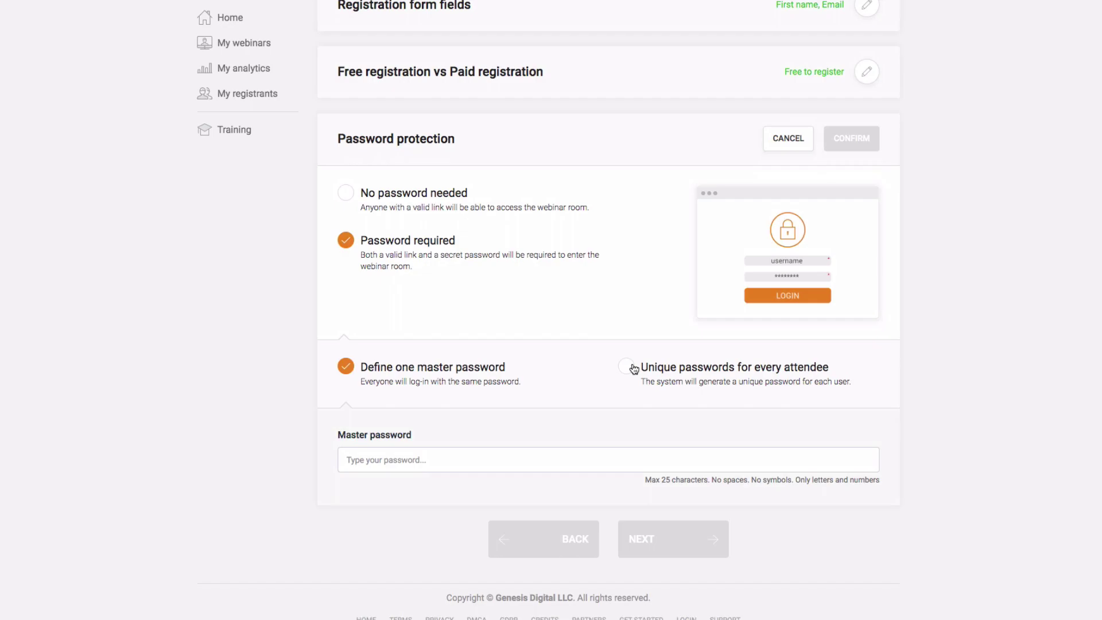
Step: Set password protection to no password needed, confirm it and continue to the notifications stage
left_click(570, 210)
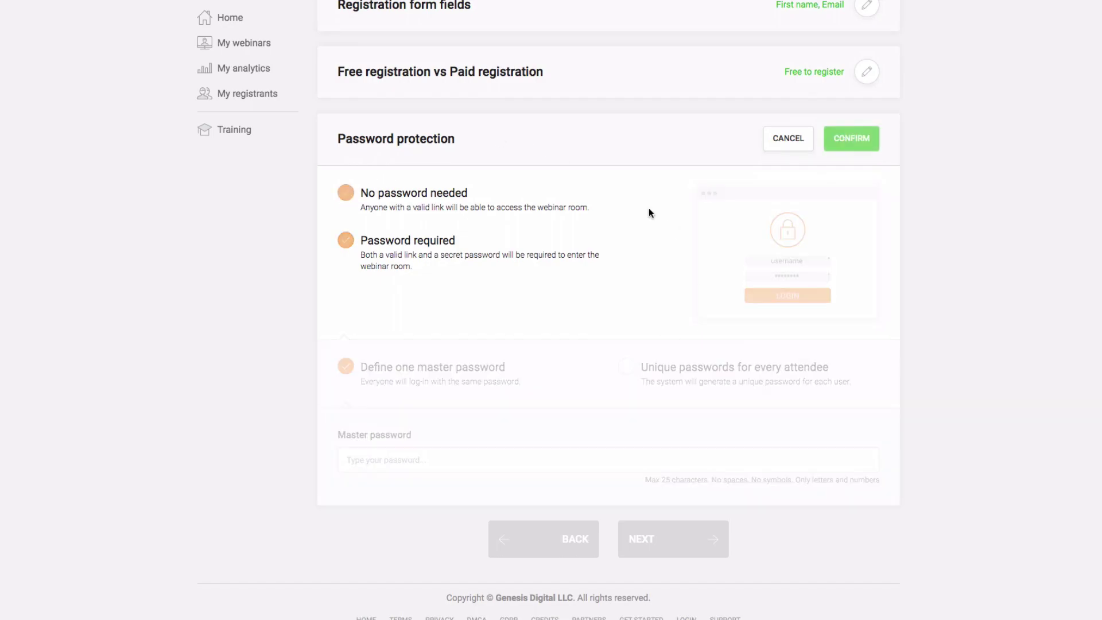
left_click(853, 310)
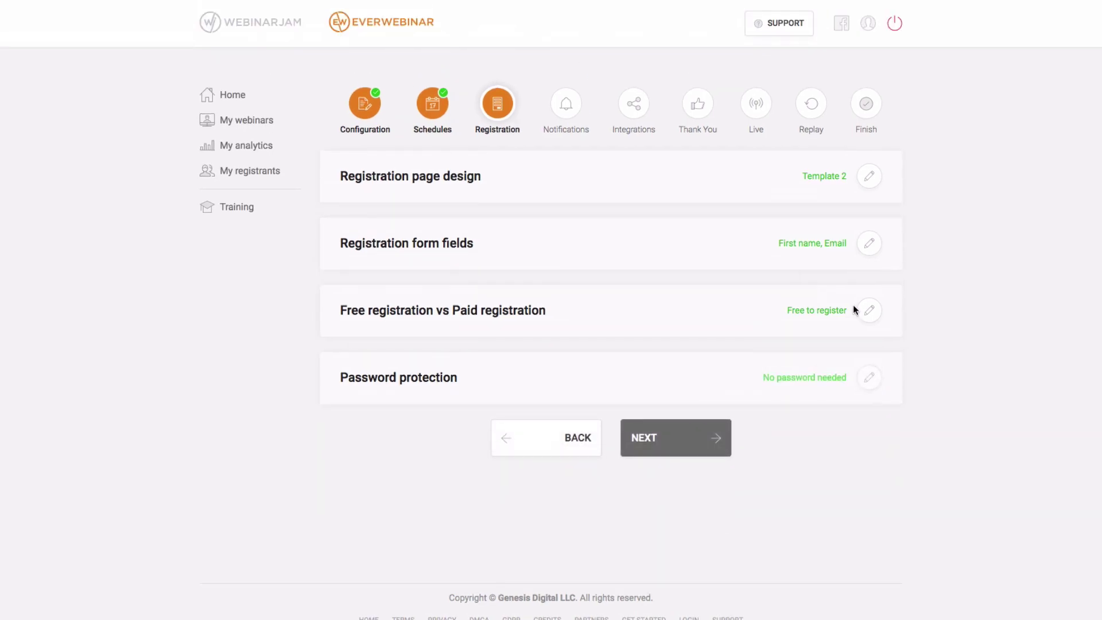
left_click(671, 438)
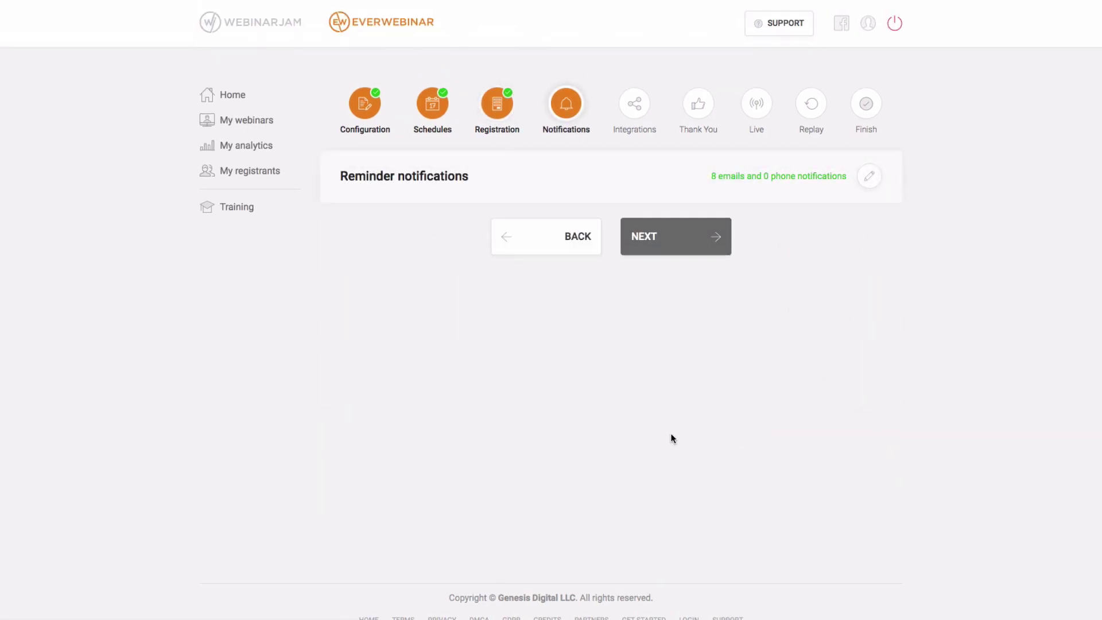
right_click(672, 438)
Step: Open the reminder notifications and examine the welcome, pre-webinar, last-minute and post-webinar messages
left_click(870, 177)
left_click(869, 177)
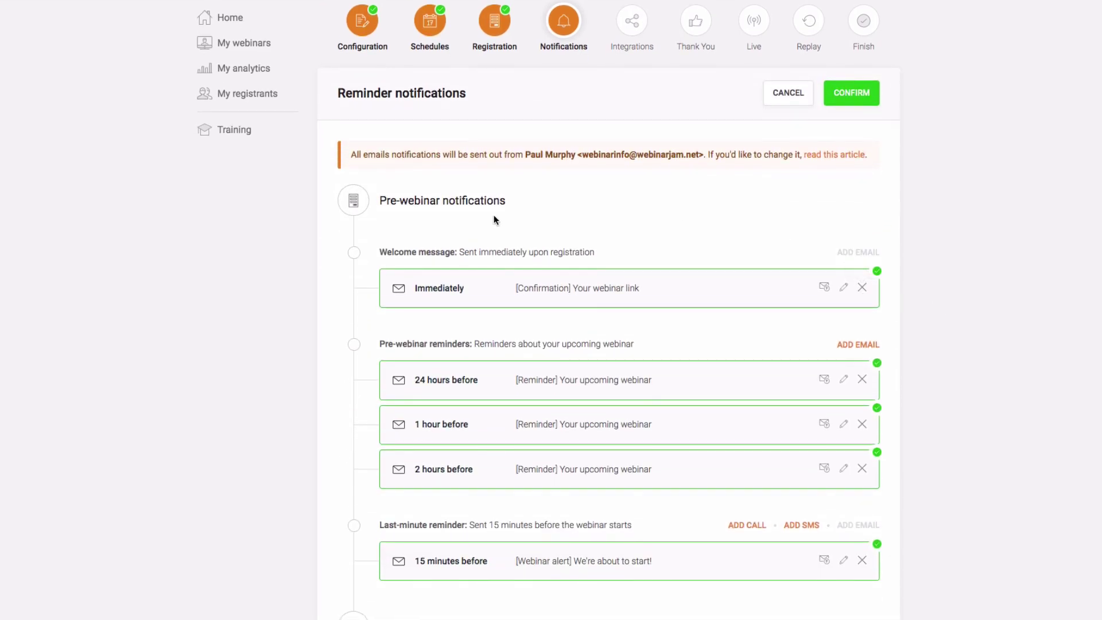
scroll(508, 322, "down", 2)
scroll(509, 379, "down", 5)
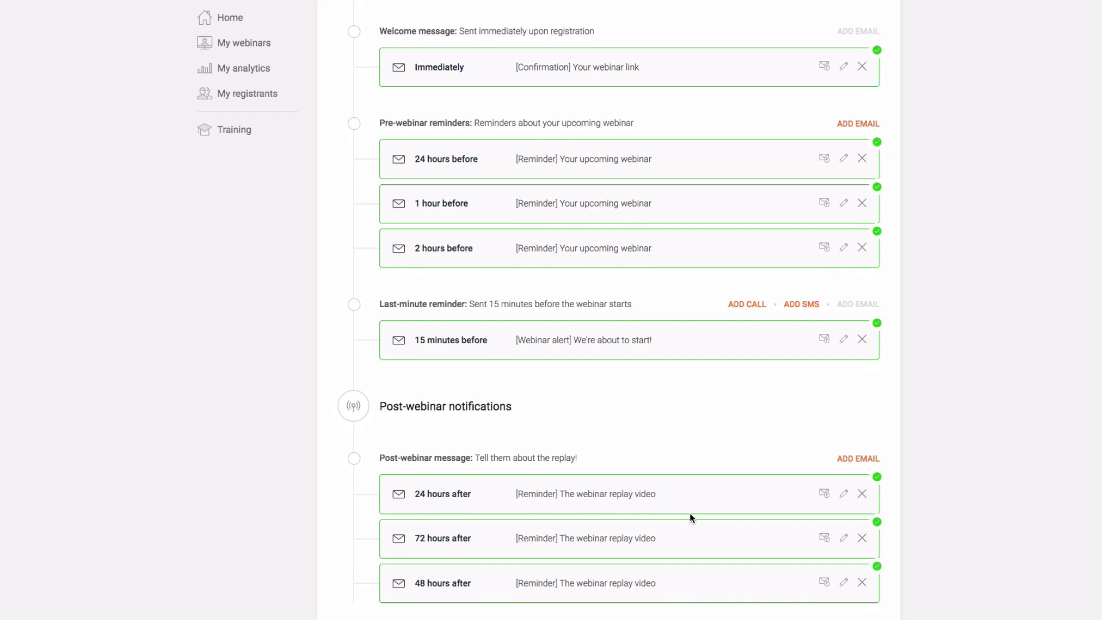
scroll(649, 414, "up", 3)
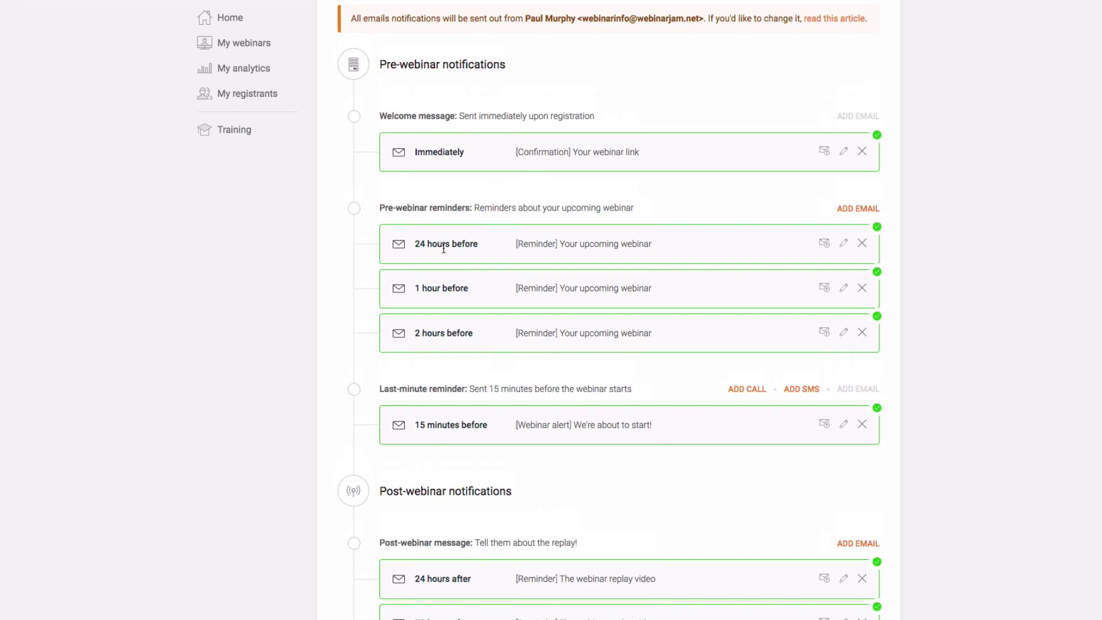
scroll(574, 320, "down", 1)
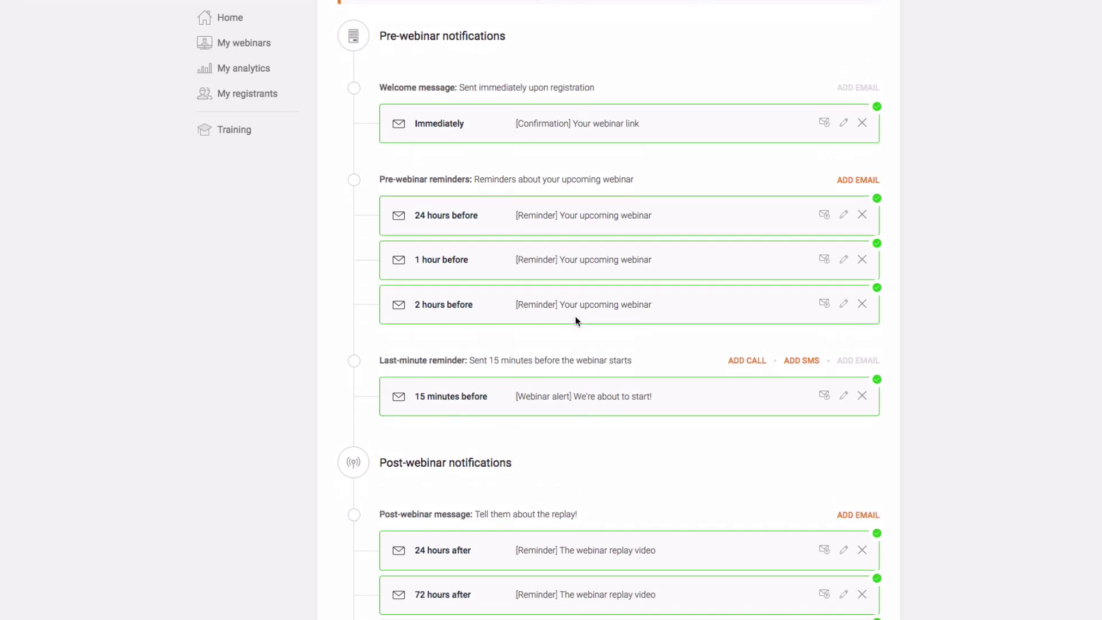
scroll(575, 316, "down", 2)
scroll(575, 320, "down", 4)
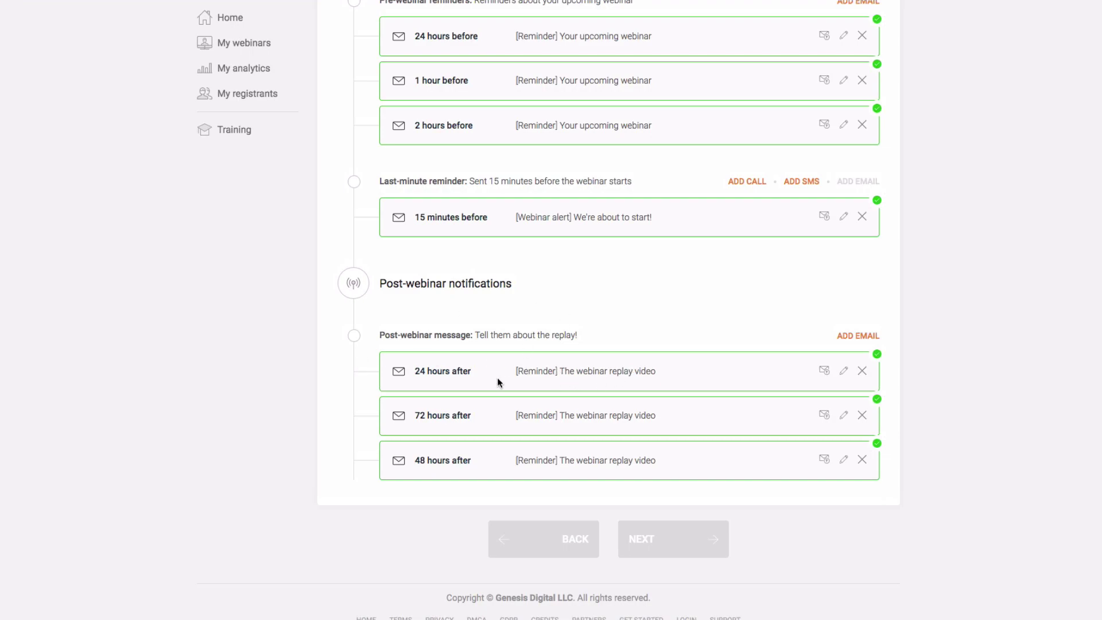
scroll(500, 390, "up", 5)
scroll(502, 390, "down", 5)
scroll(635, 499, "up", 1)
scroll(636, 489, "up", 3)
scroll(636, 489, "down", 4)
scroll(638, 486, "up", 4)
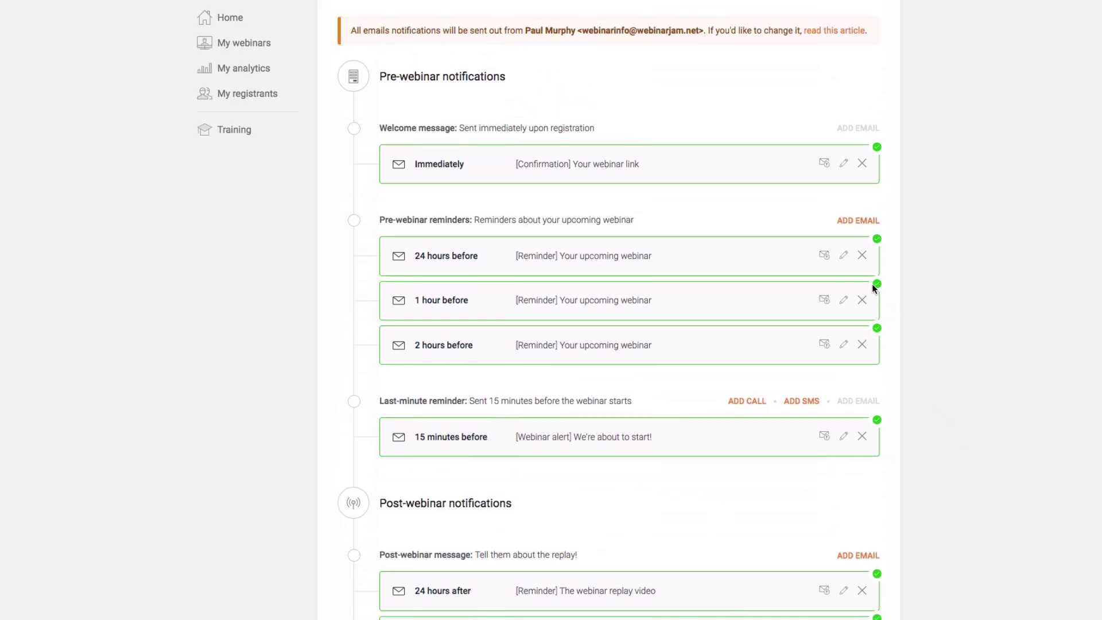
Step: Add a pre-webinar reminder email sent 48 hours before the webinar and save it
left_click(859, 222)
left_click_drag(320, 110, 299, 109)
type("48")
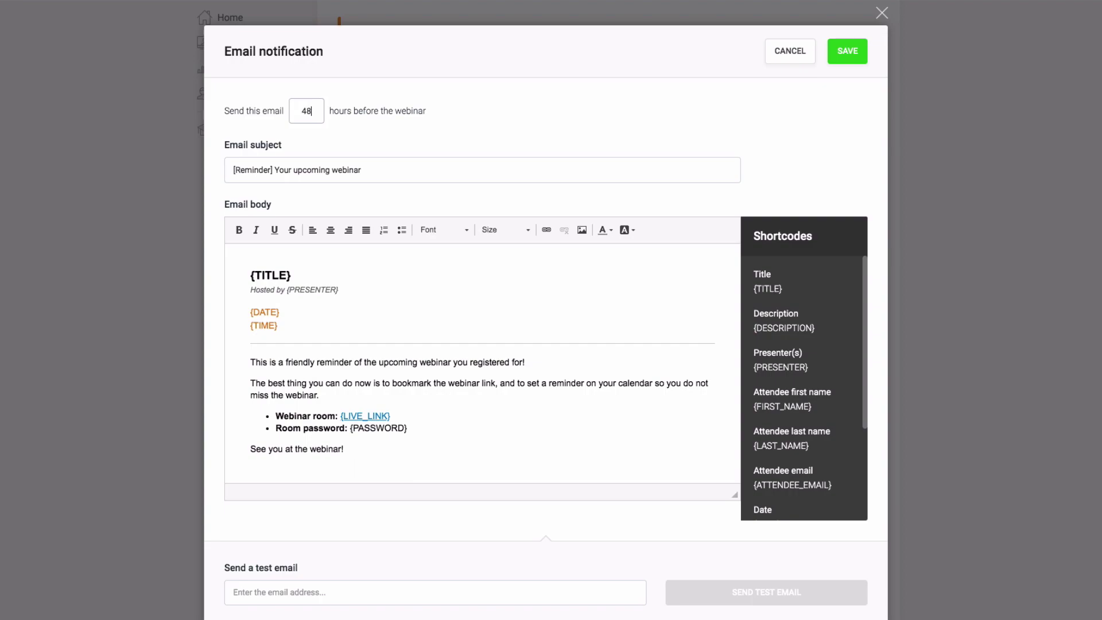
left_click(847, 51)
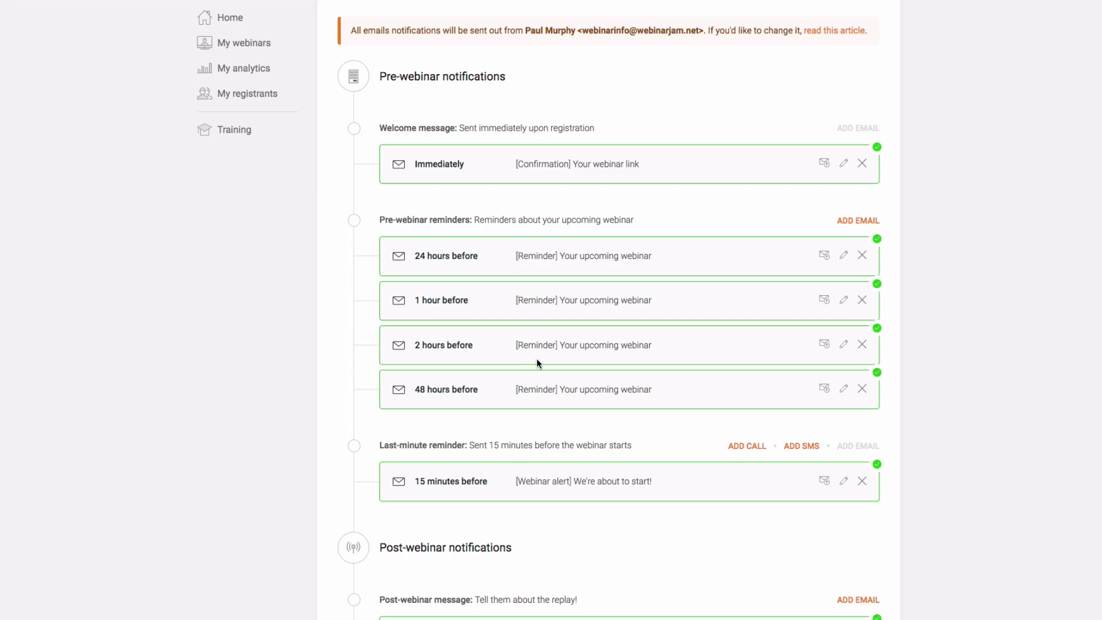
scroll(576, 357, "down", 1)
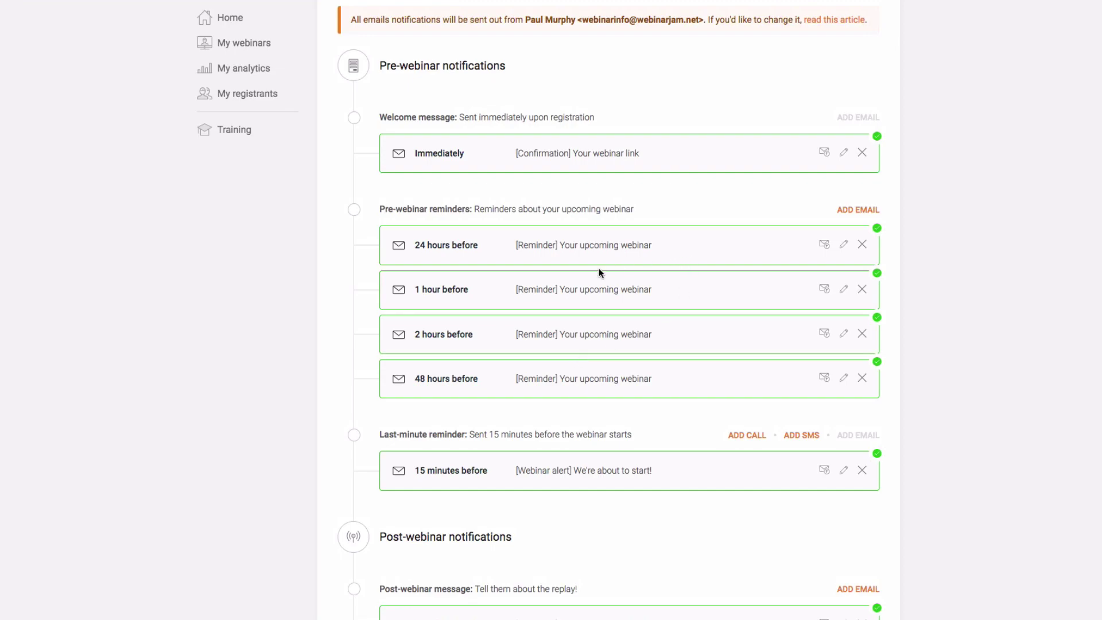
Step: Open the welcome message email for editing, examine its subject, body and shortcodes, and close it without changes
left_click(843, 152)
left_click(294, 310)
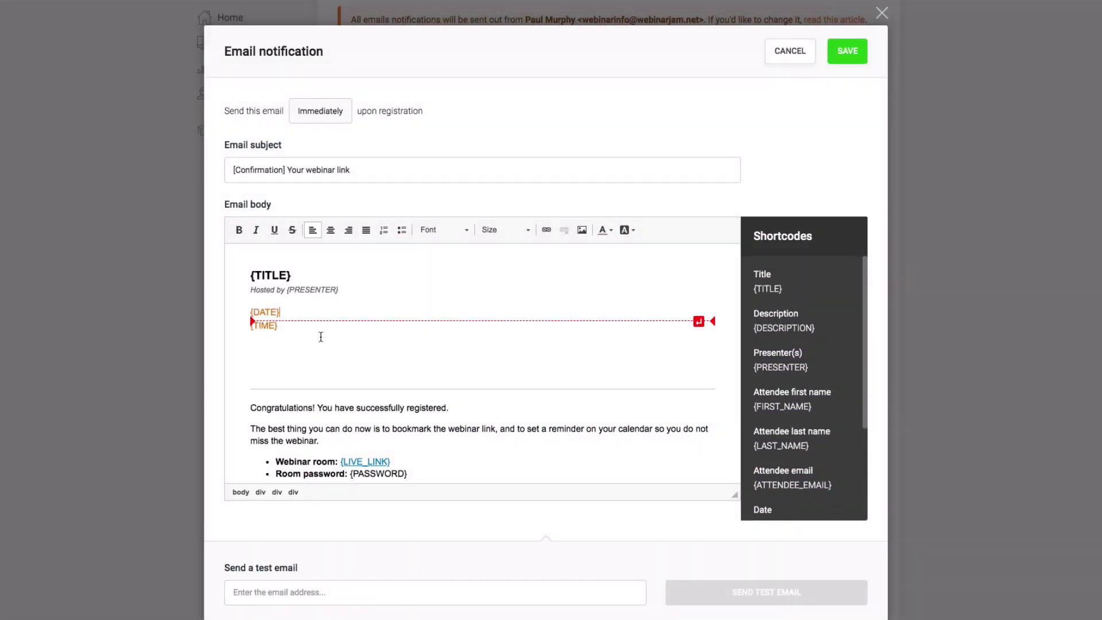
left_click(268, 351)
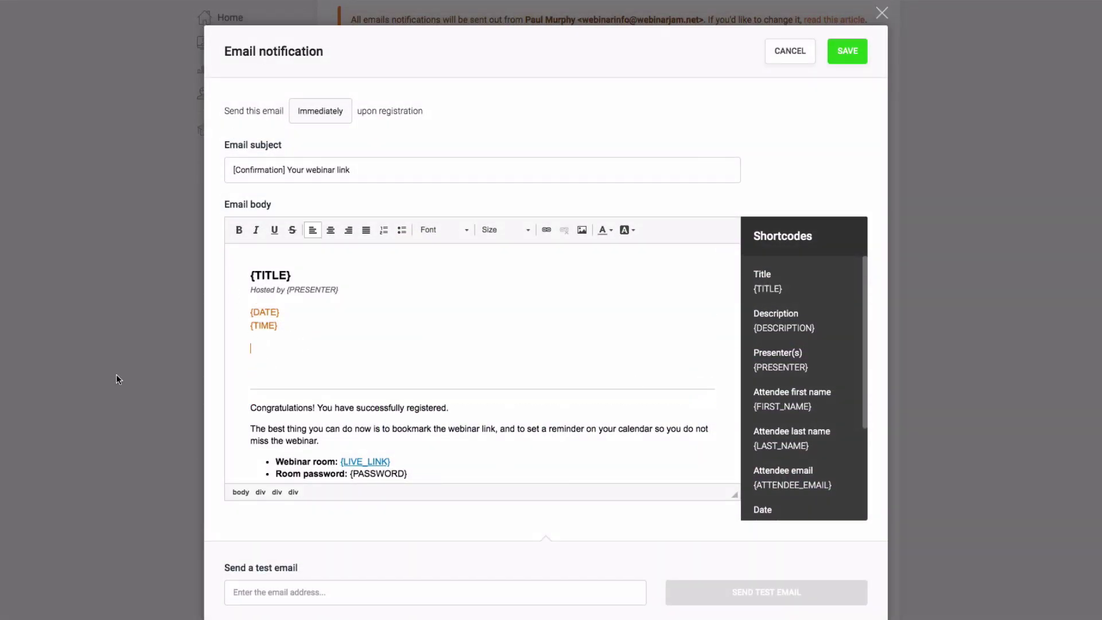
scroll(253, 359, "down", 2)
scroll(232, 360, "up", 2)
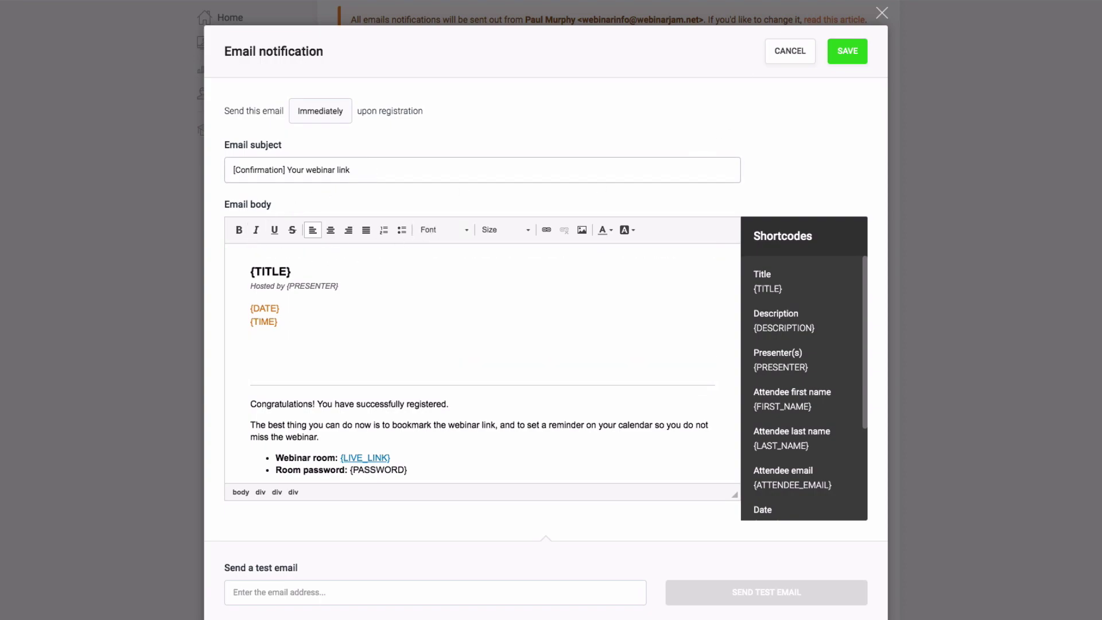
left_click(882, 13)
Step: Confirm the reminder notifications and continue to the integrations stage
scroll(792, 319, "down", 5)
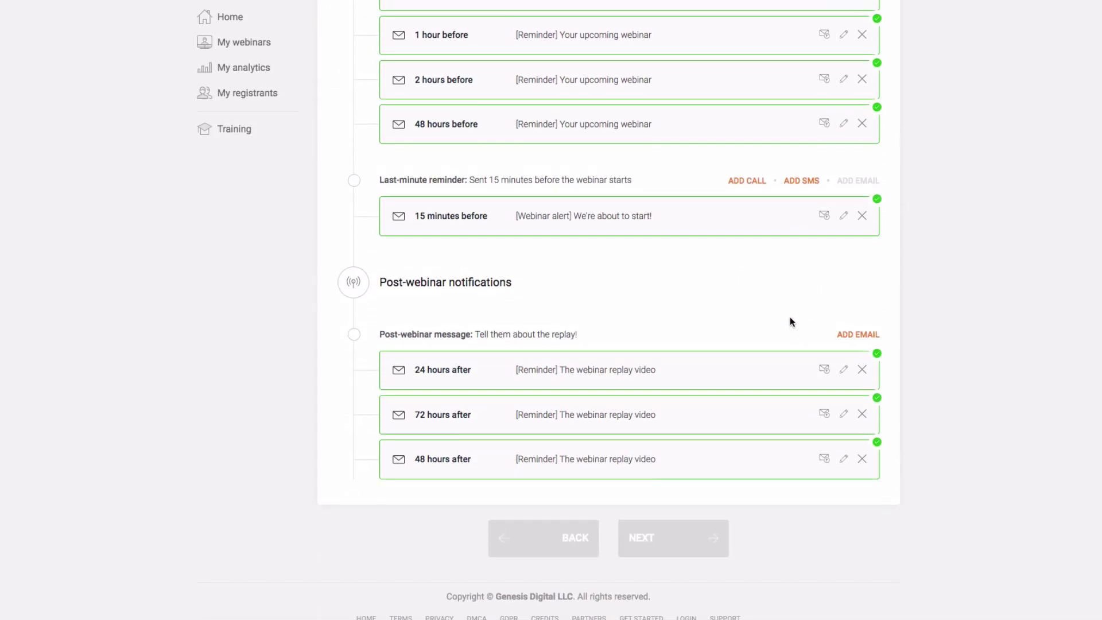
scroll(789, 322, "up", 10)
scroll(860, 189, "down", 5)
left_click(850, 175)
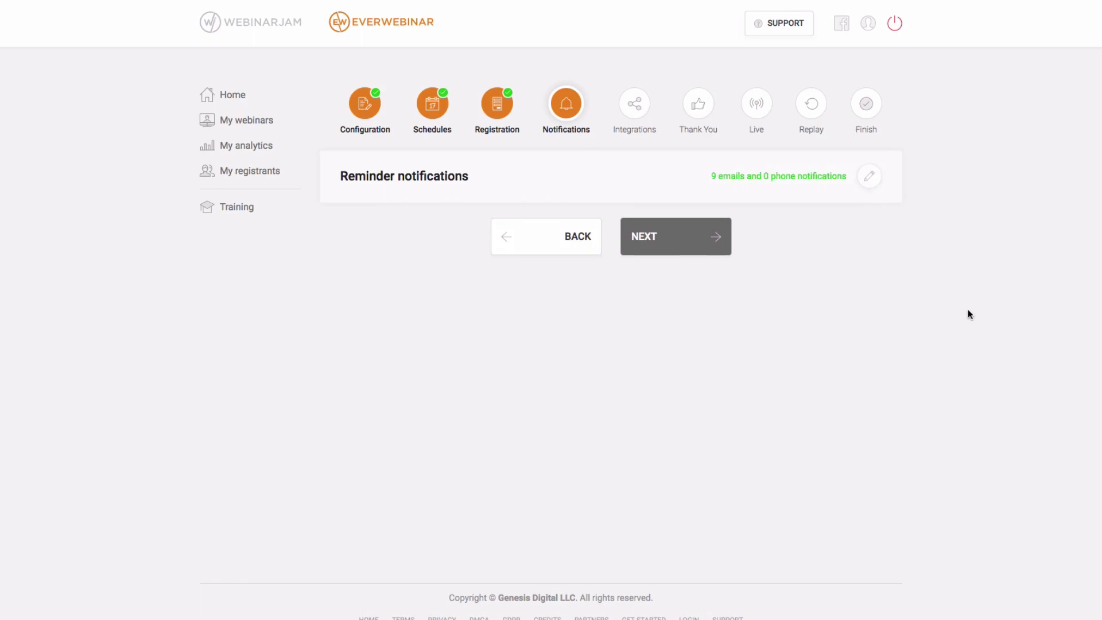
left_click(668, 238)
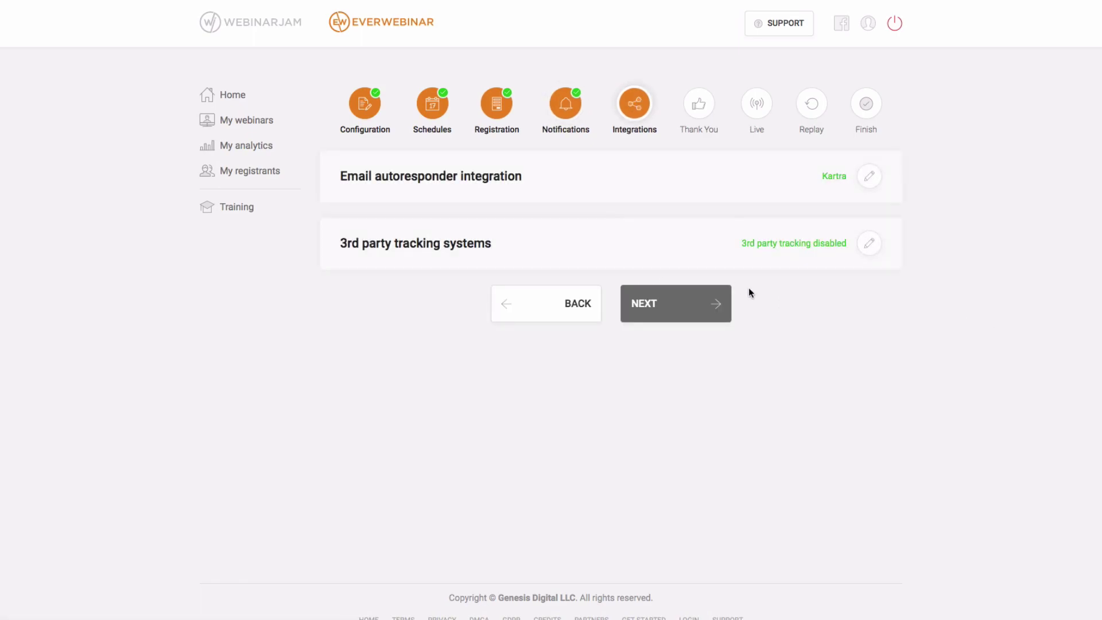
Step: Open the email autoresponder integration, look over the available services and check the account profile
left_click(869, 176)
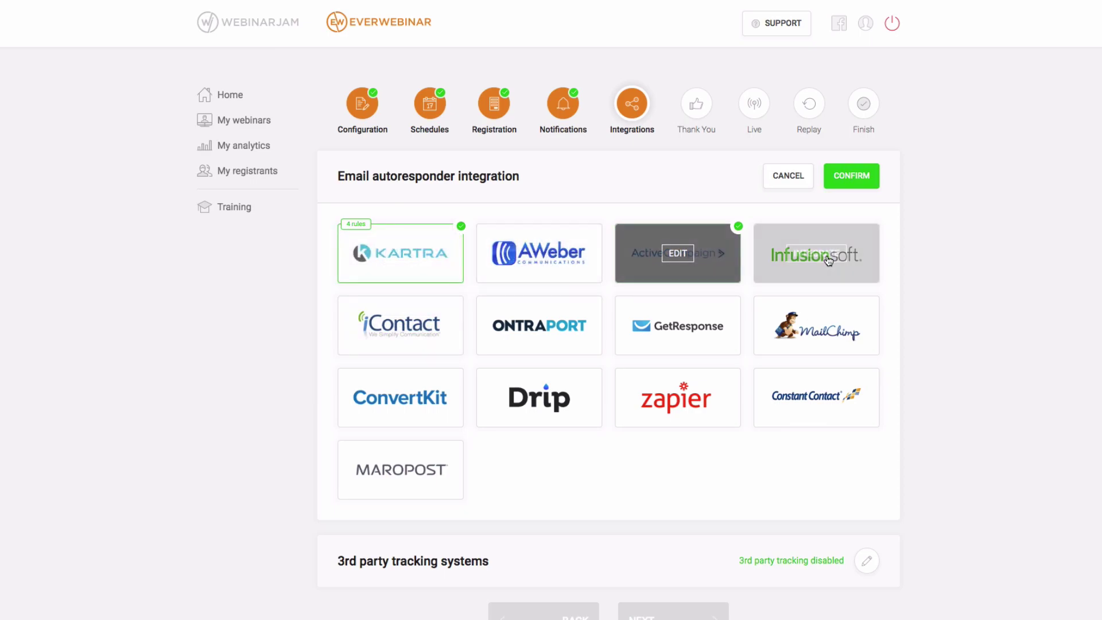
mouse_move(488, 332)
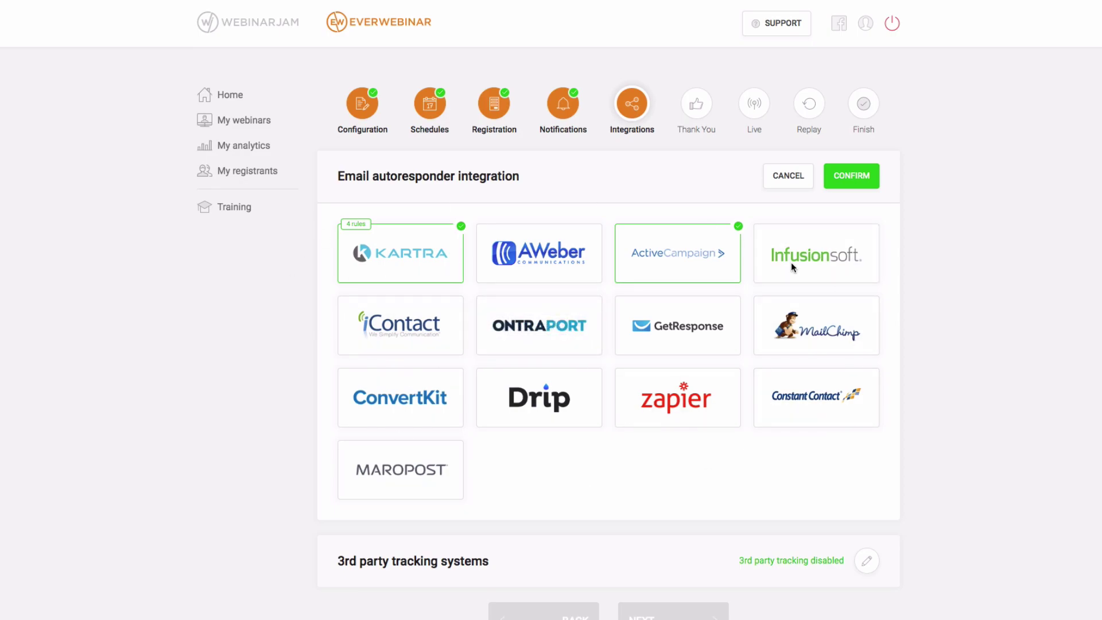
mouse_move(682, 400)
left_click(867, 24)
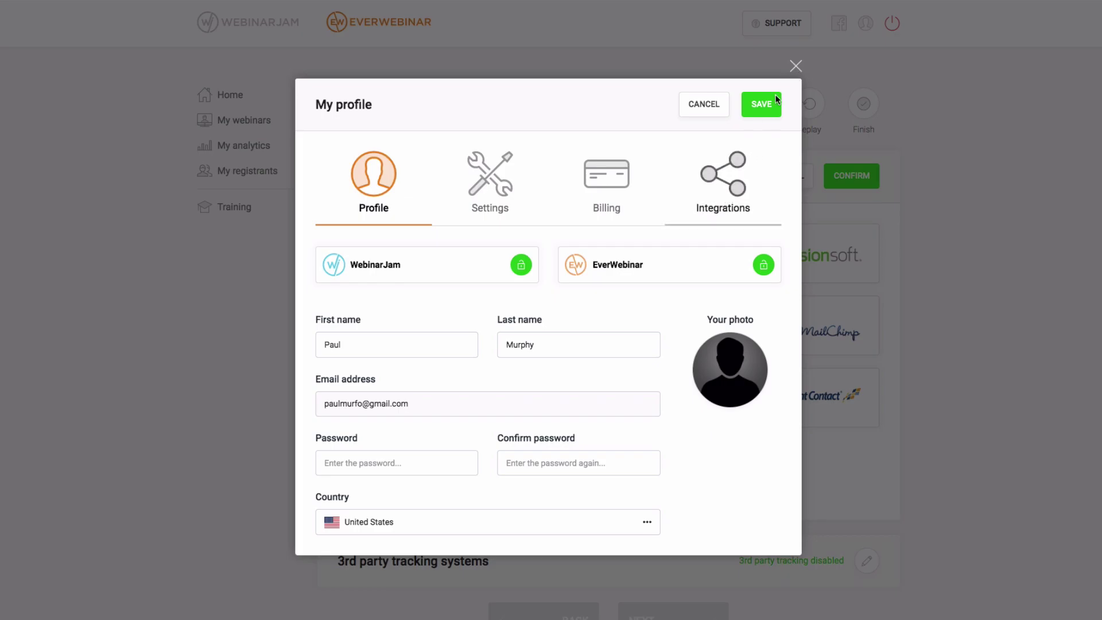
left_click(795, 66)
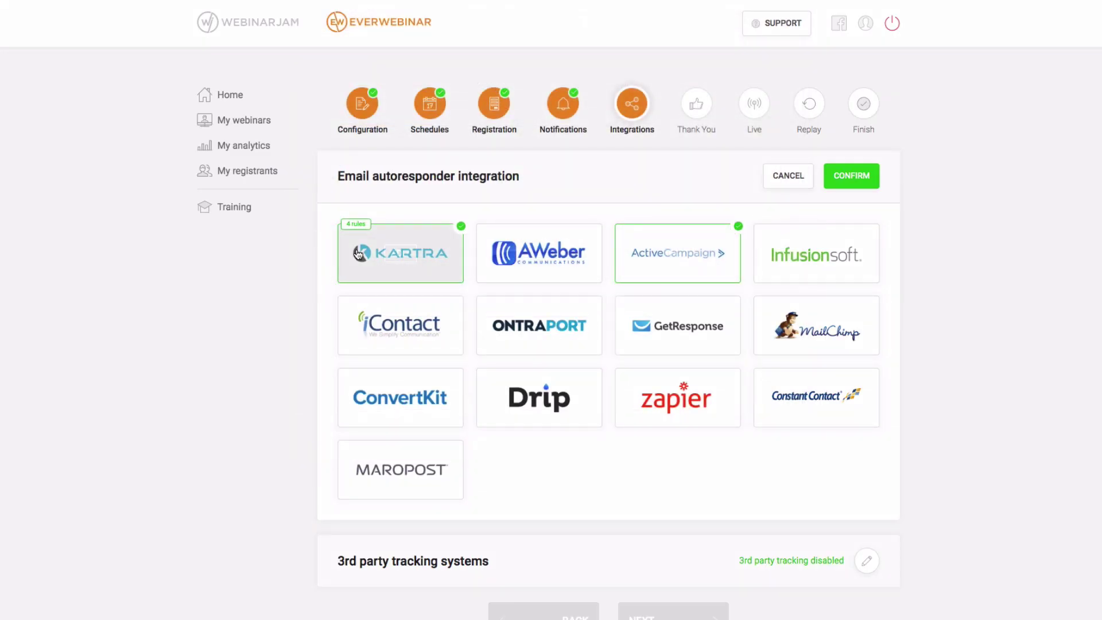
mouse_move(684, 238)
mouse_move(423, 266)
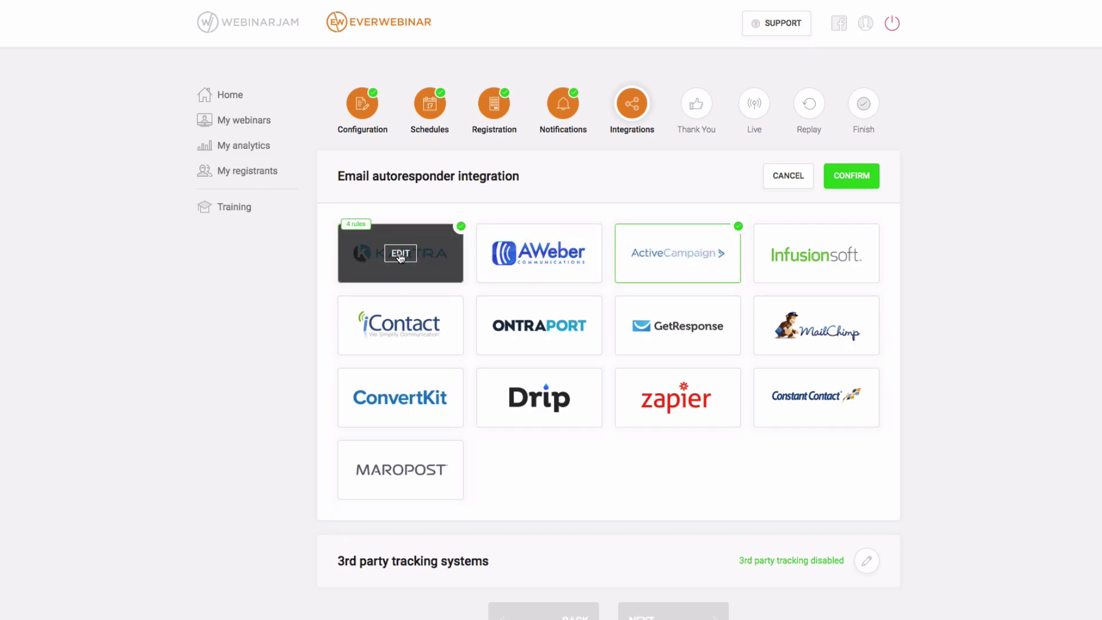
Step: Open the Kartra integration rules and examine the available trigger events and integration consequences
left_click(401, 254)
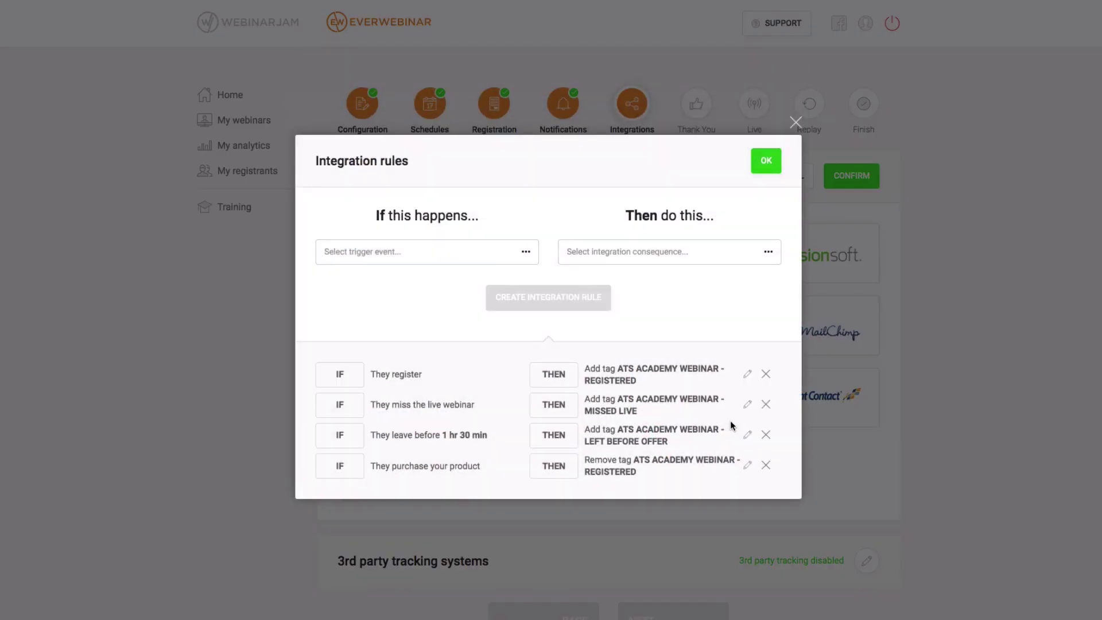
scroll(671, 412, "down", 1)
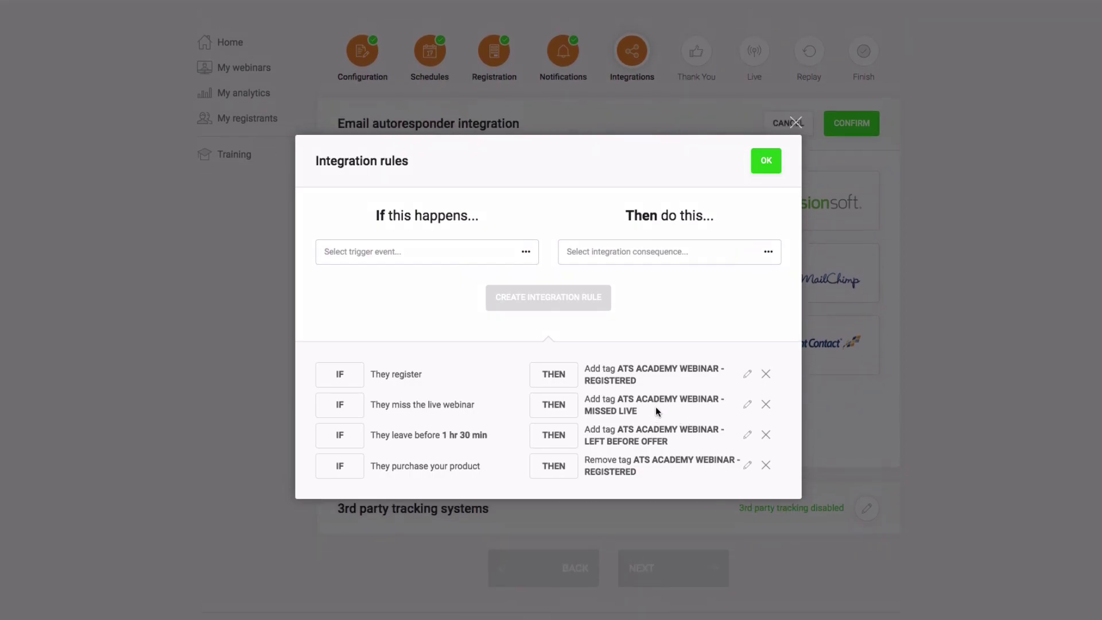
left_click(450, 253)
scroll(370, 332, "down", 1)
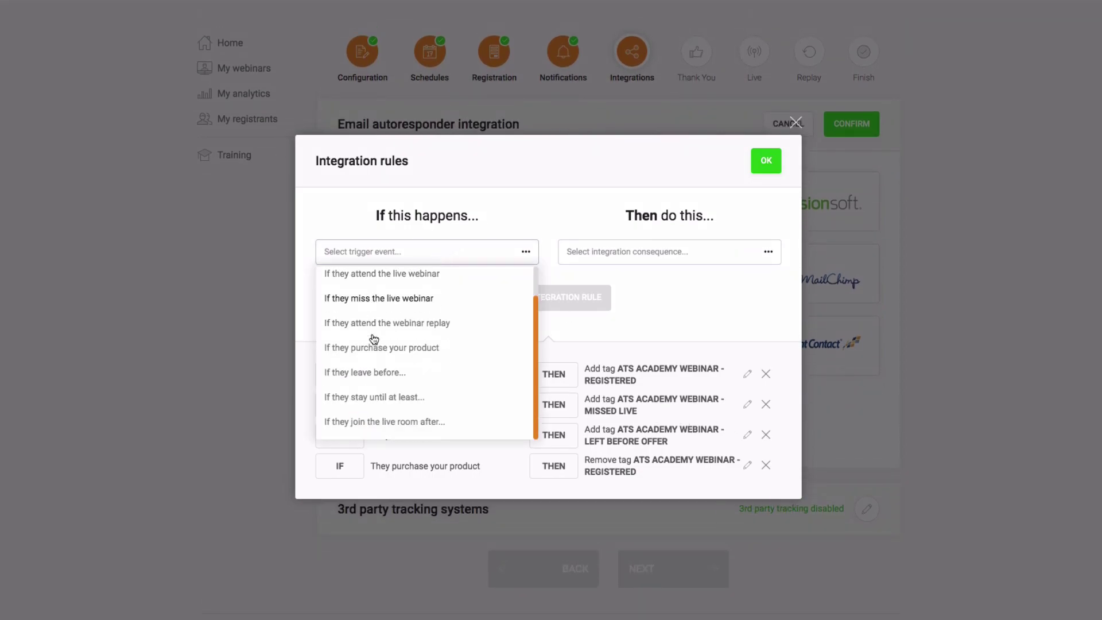
scroll(371, 339, "up", 1)
scroll(394, 406, "down", 1)
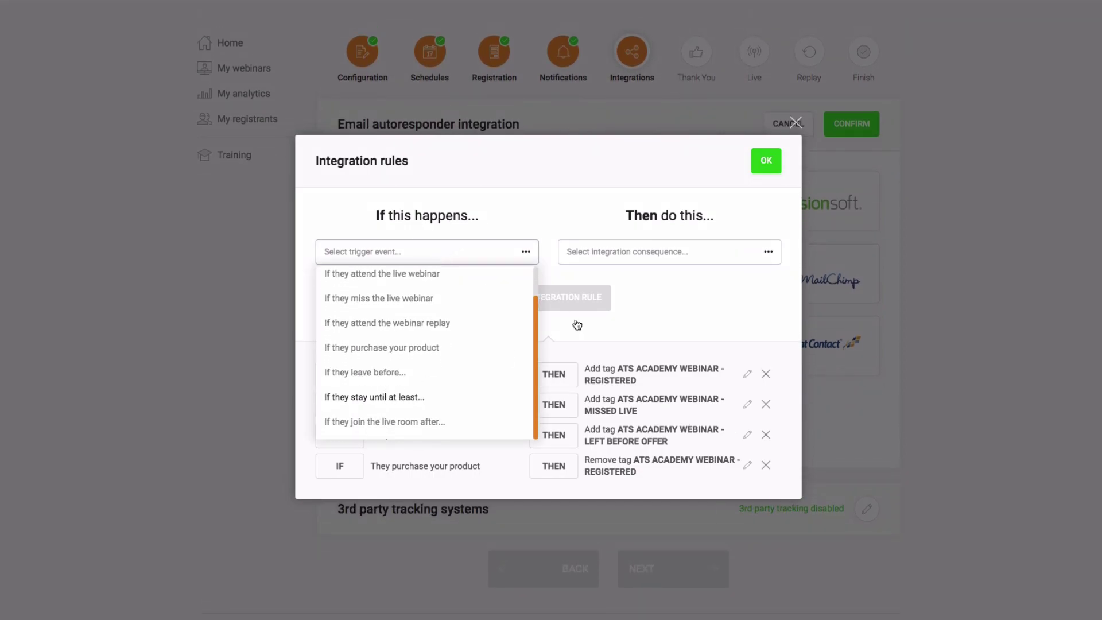
left_click(664, 251)
scroll(606, 301, "down", 1)
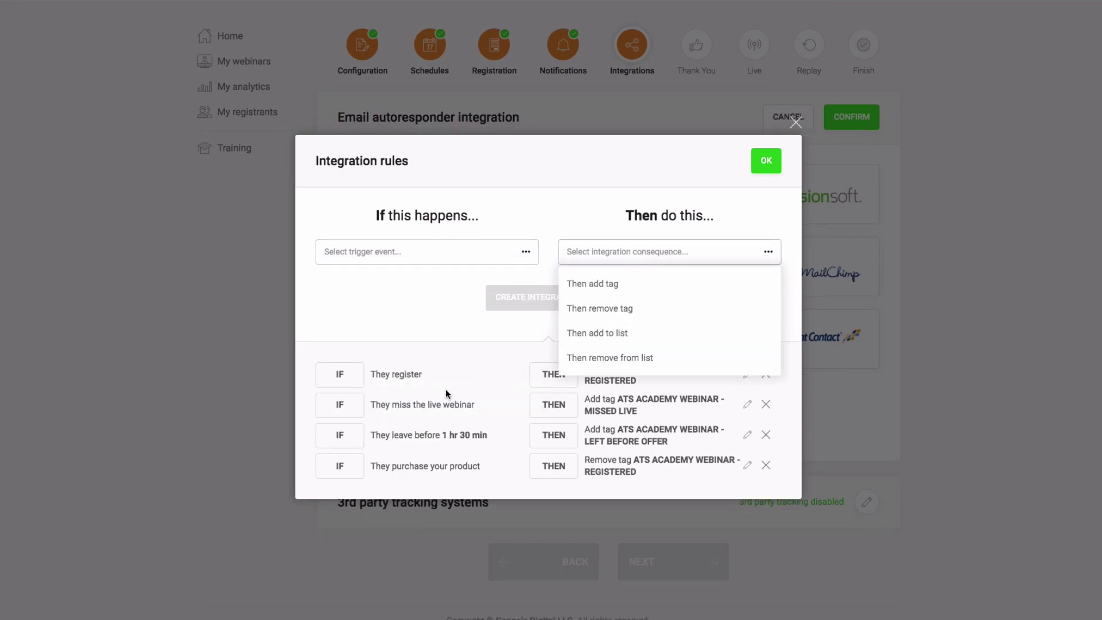
left_click(421, 277)
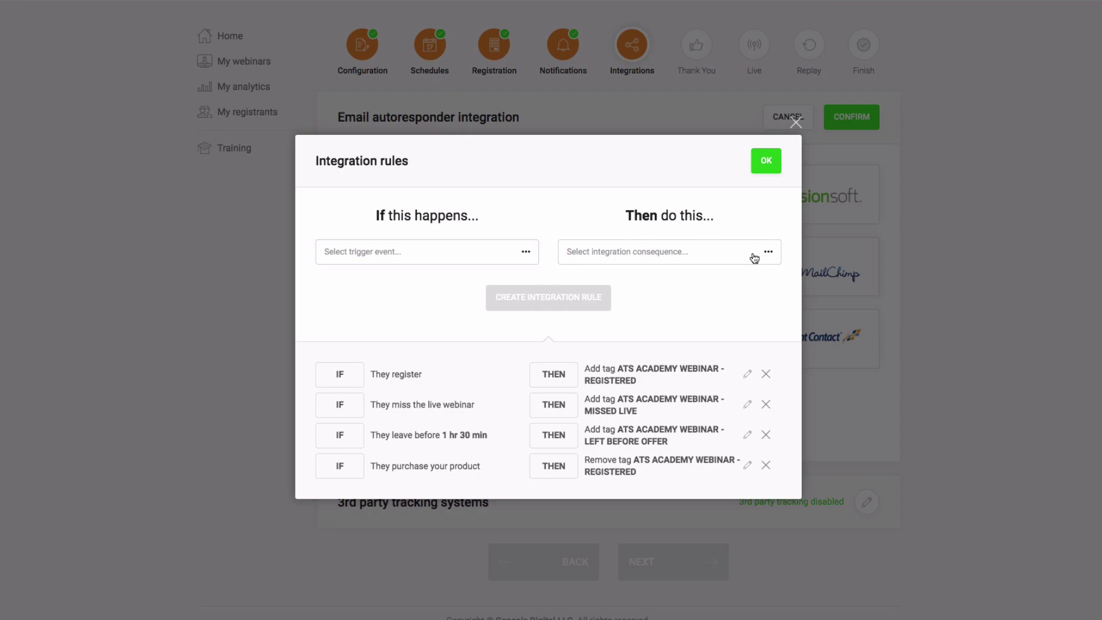
Step: Review the existing Kartra tag rules, accept them and confirm the email autoresponder integration
scroll(654, 339, "down", 1)
scroll(397, 410, "up", 1)
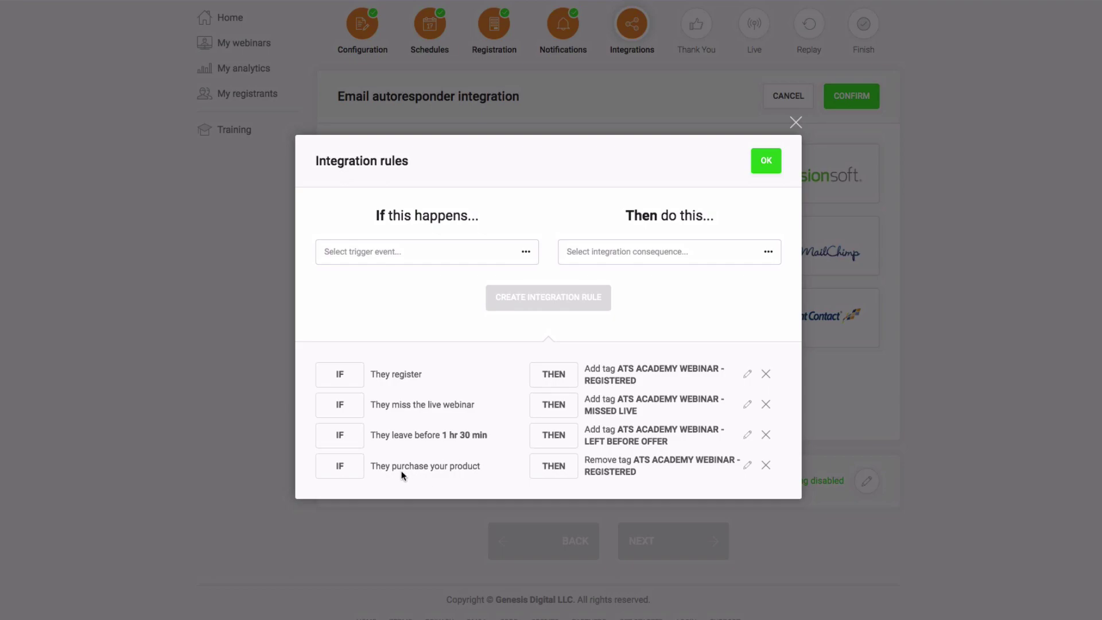
left_click_drag(633, 460, 645, 478)
left_click(645, 477)
left_click(766, 163)
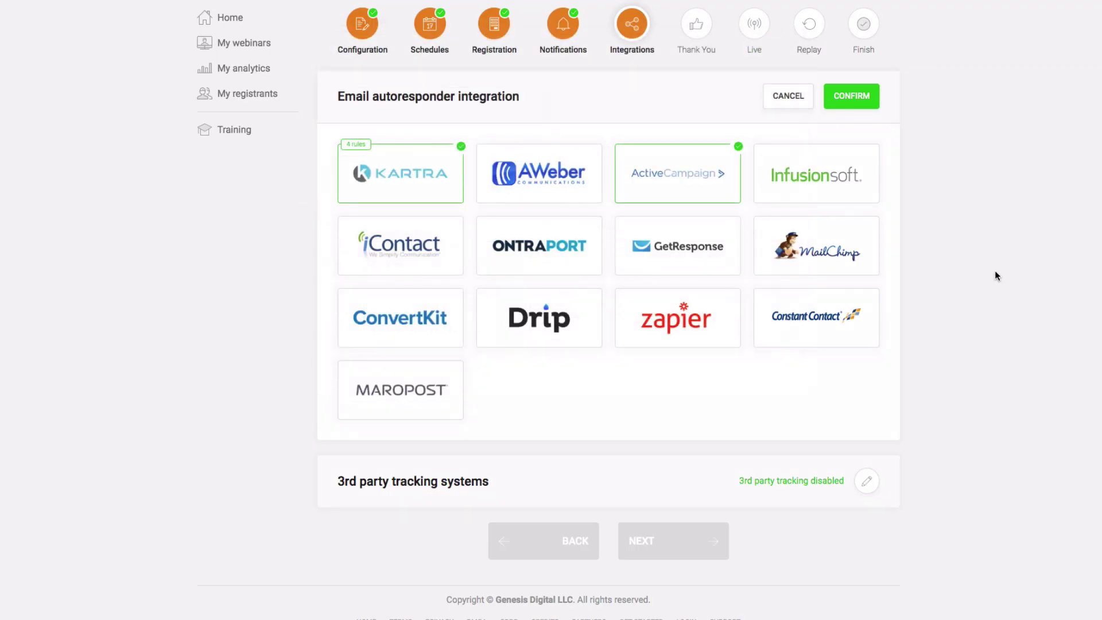
left_click(851, 97)
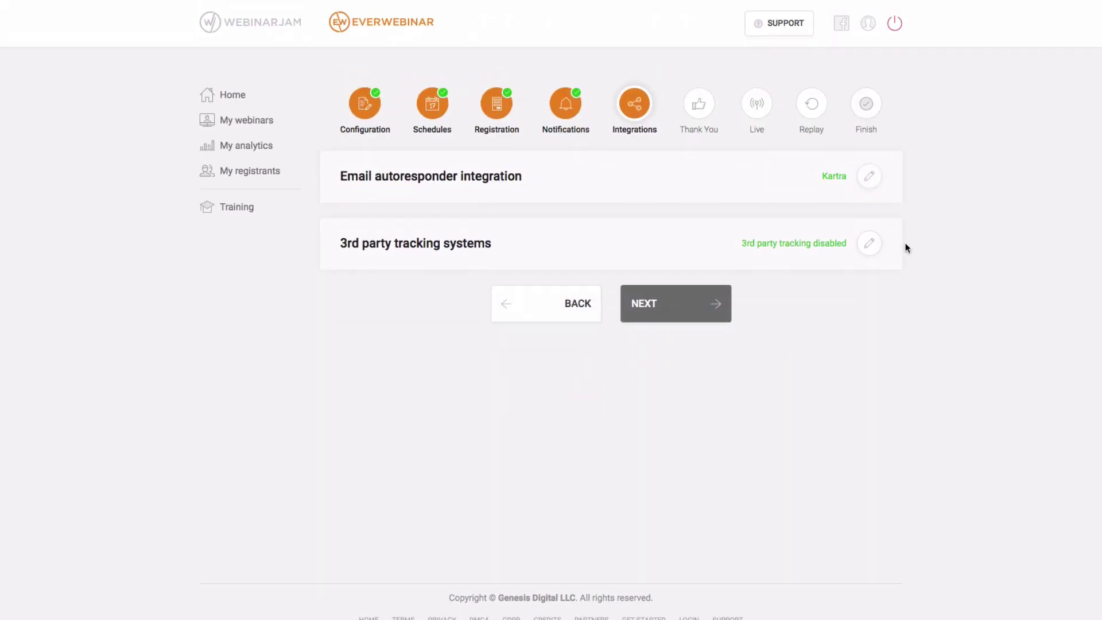
Step: Try embedding a 3rd party tracking token and look over the tracking code fields for each webinar page
left_click(869, 244)
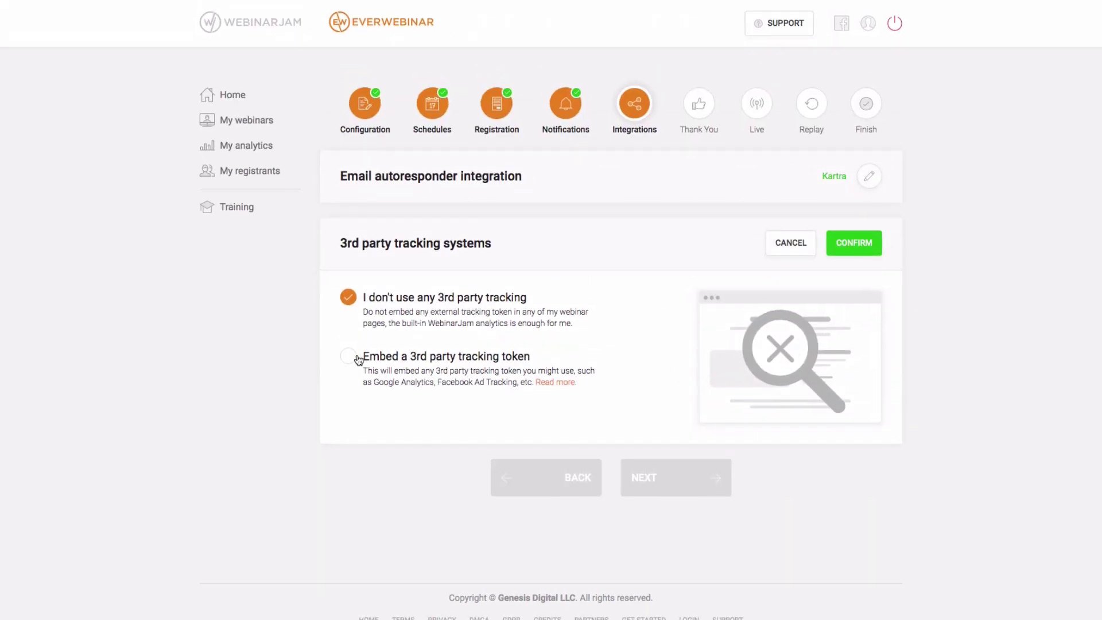
left_click(358, 360)
scroll(482, 369, "down", 10)
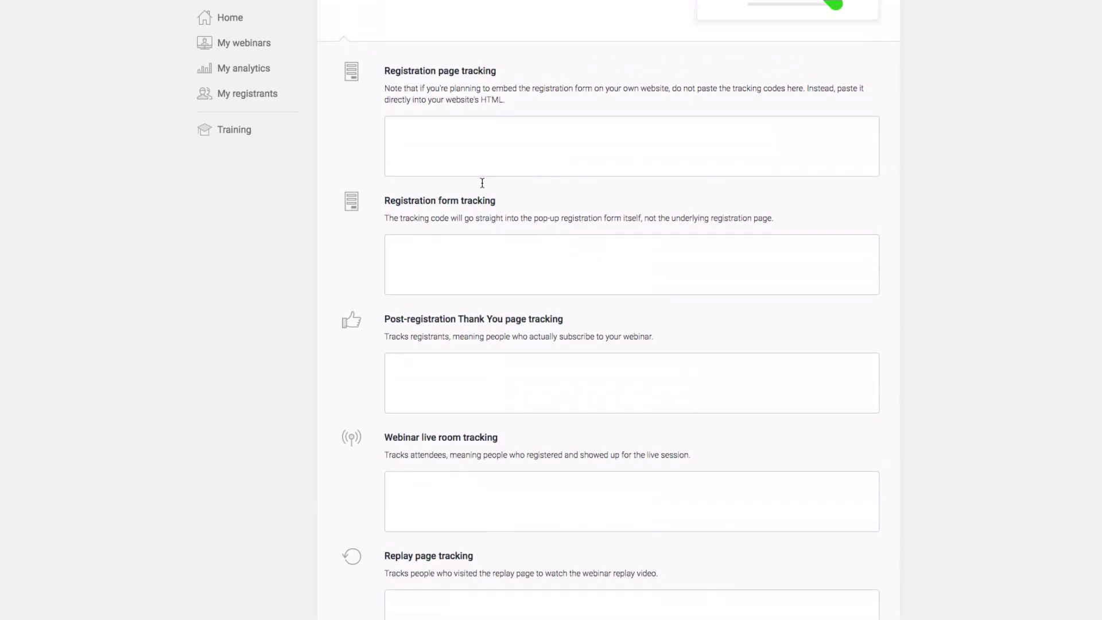
scroll(479, 183, "up", 8)
scroll(474, 194, "down", 6)
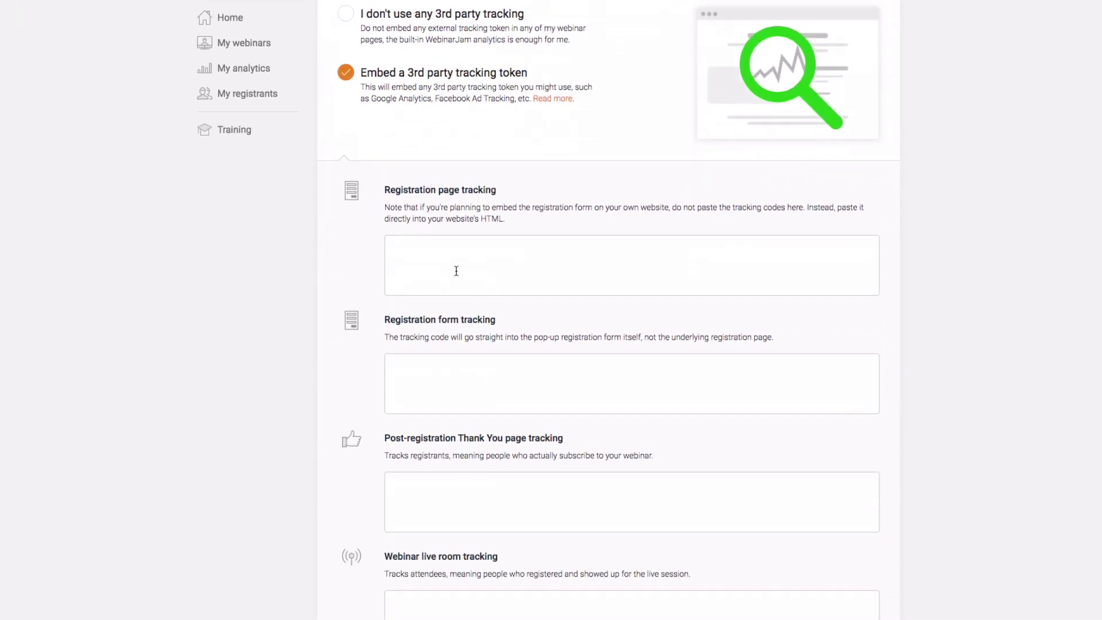
scroll(456, 270, "up", 3)
scroll(428, 439, "down", 6)
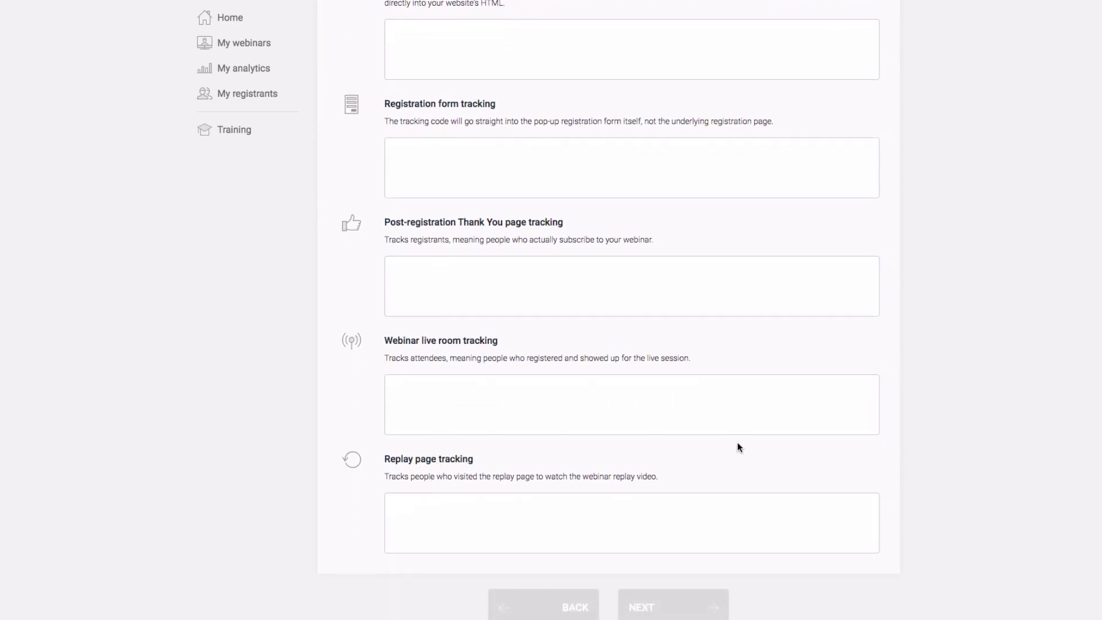
scroll(745, 434, "up", 7)
Step: Set 3rd party tracking to not used, confirm it and continue to the Thank You stage
left_click(349, 218)
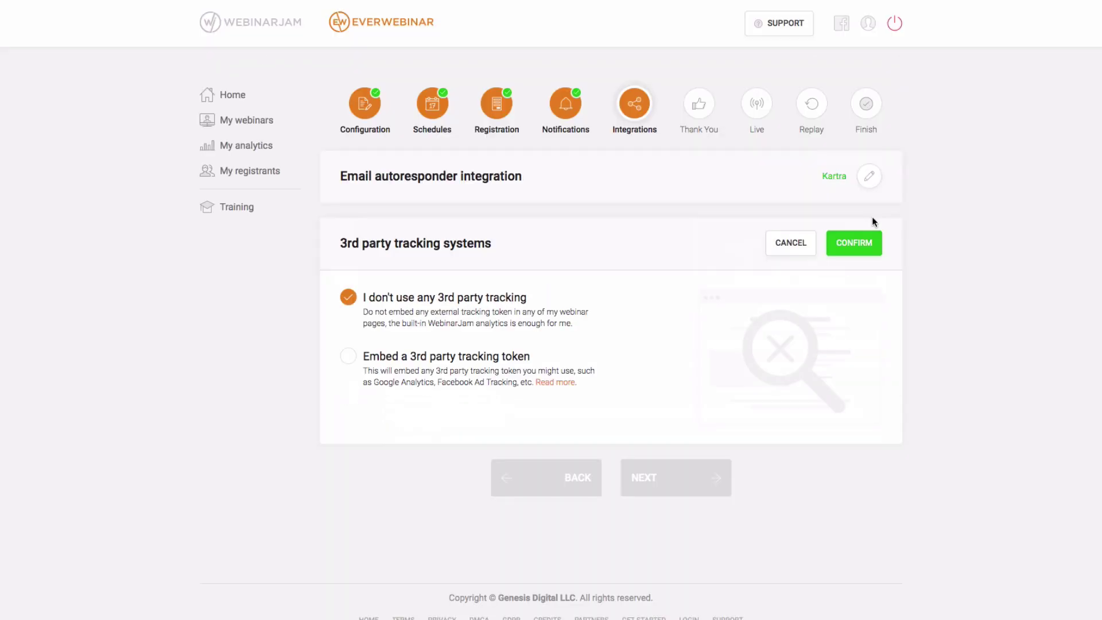
left_click(853, 241)
left_click(743, 315)
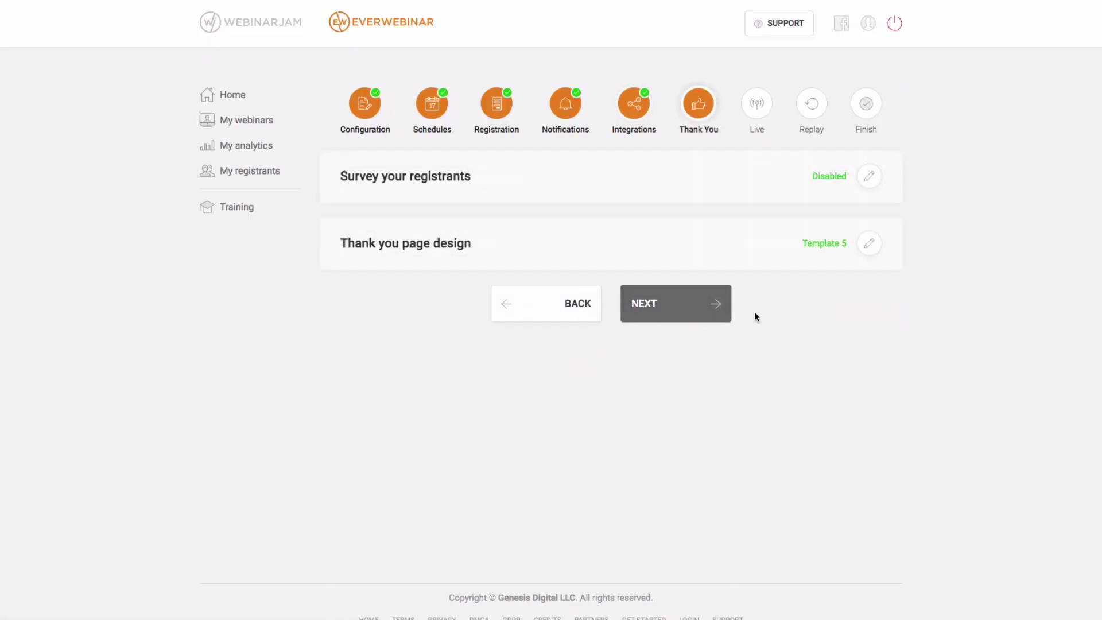
Step: Preview the registrant survey option, set it back to not surveying registrants and confirm
left_click(870, 176)
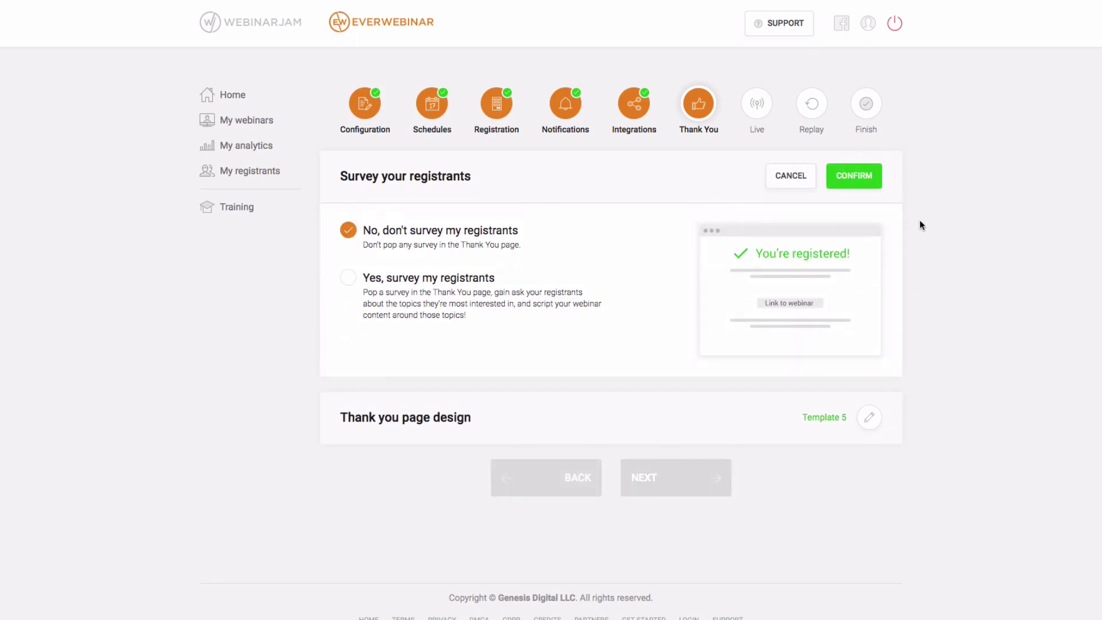
left_click(349, 278)
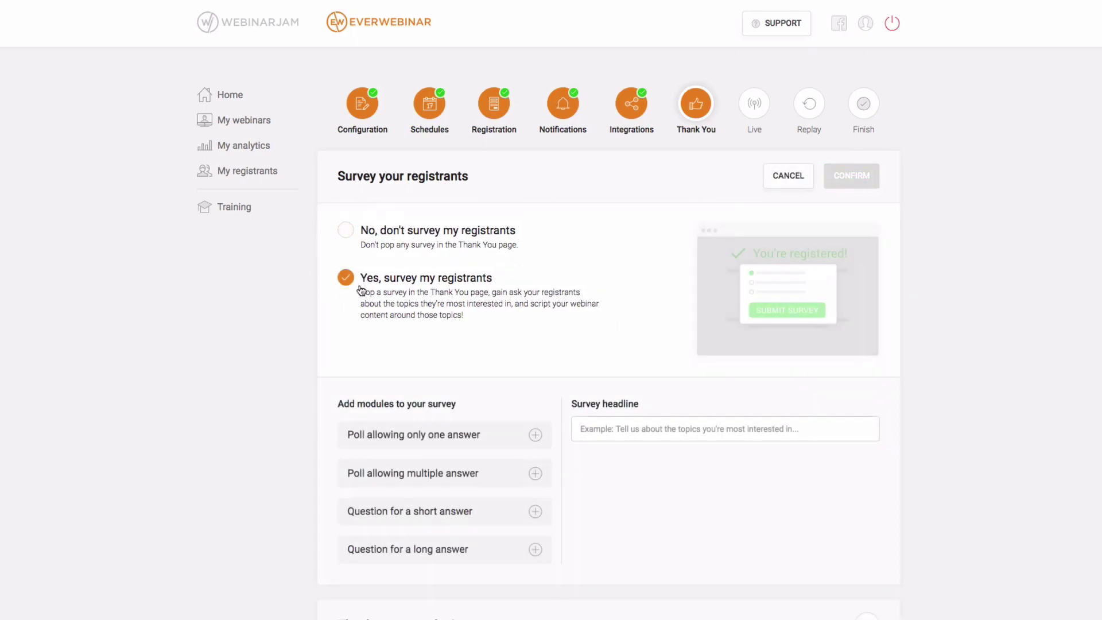
left_click(360, 233)
left_click(870, 178)
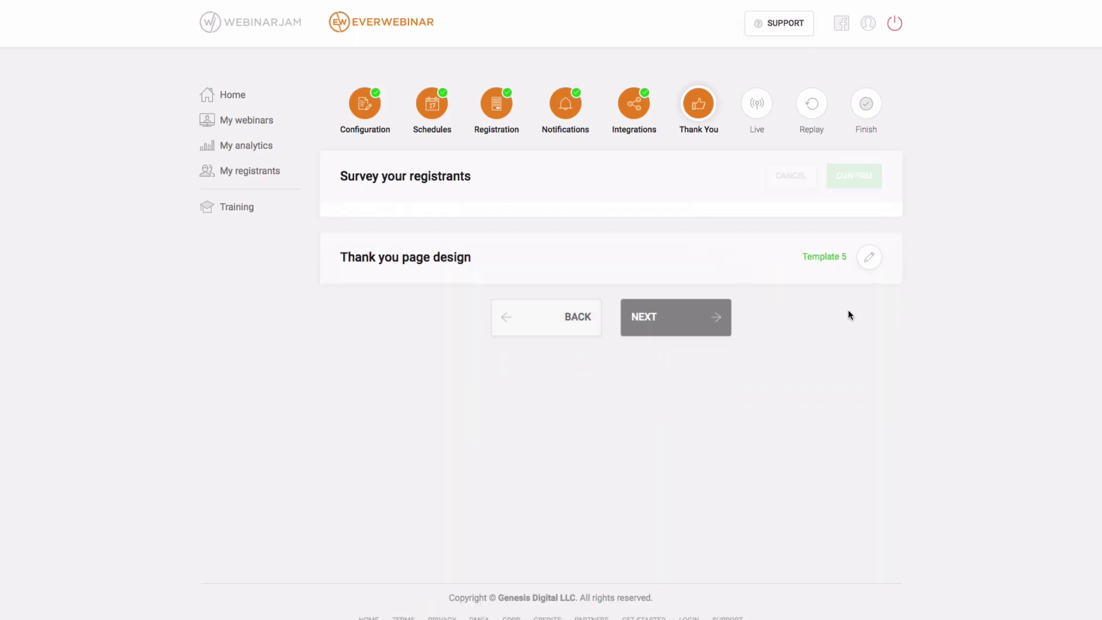
Step: Open the thank you page design, view the selected template in the customization editor and return to the template list
left_click(869, 245)
scroll(884, 348, "down", 2)
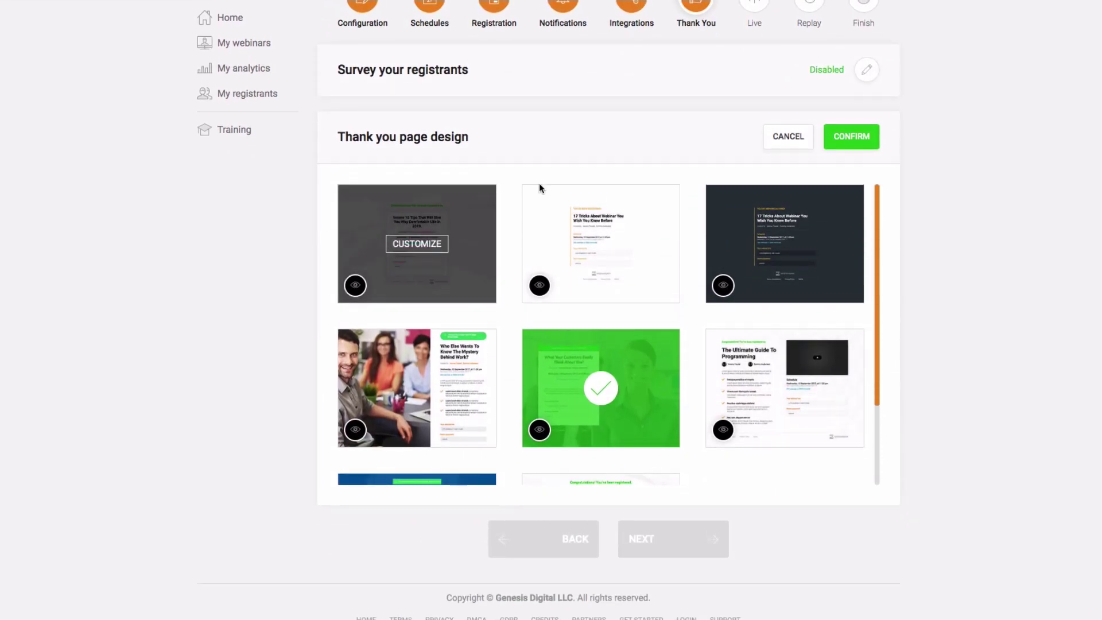
mouse_move(606, 418)
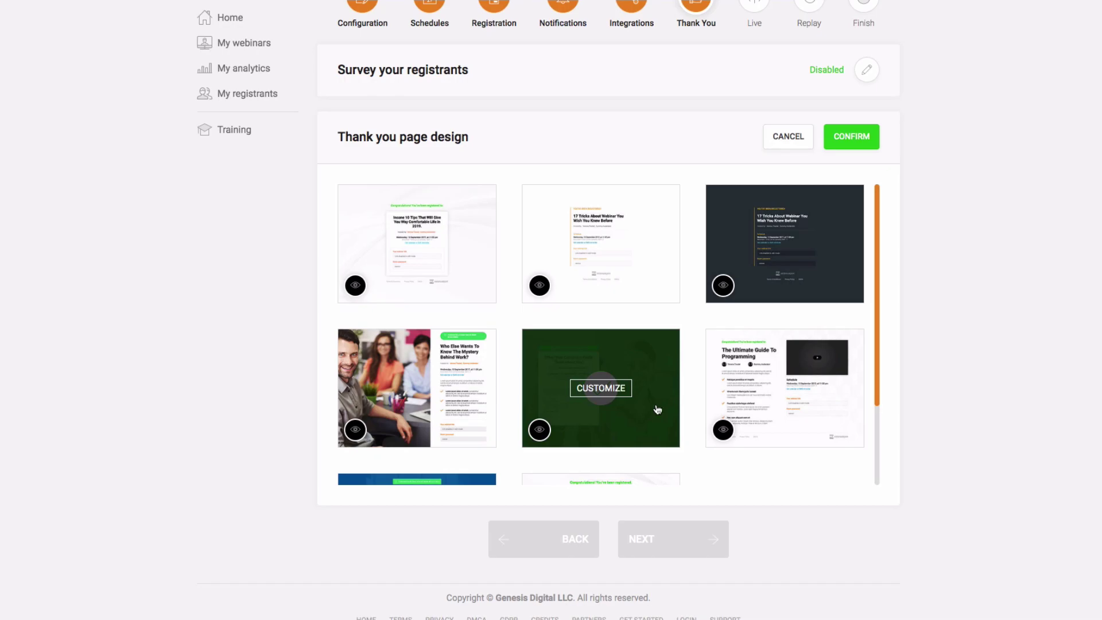
left_click(599, 397)
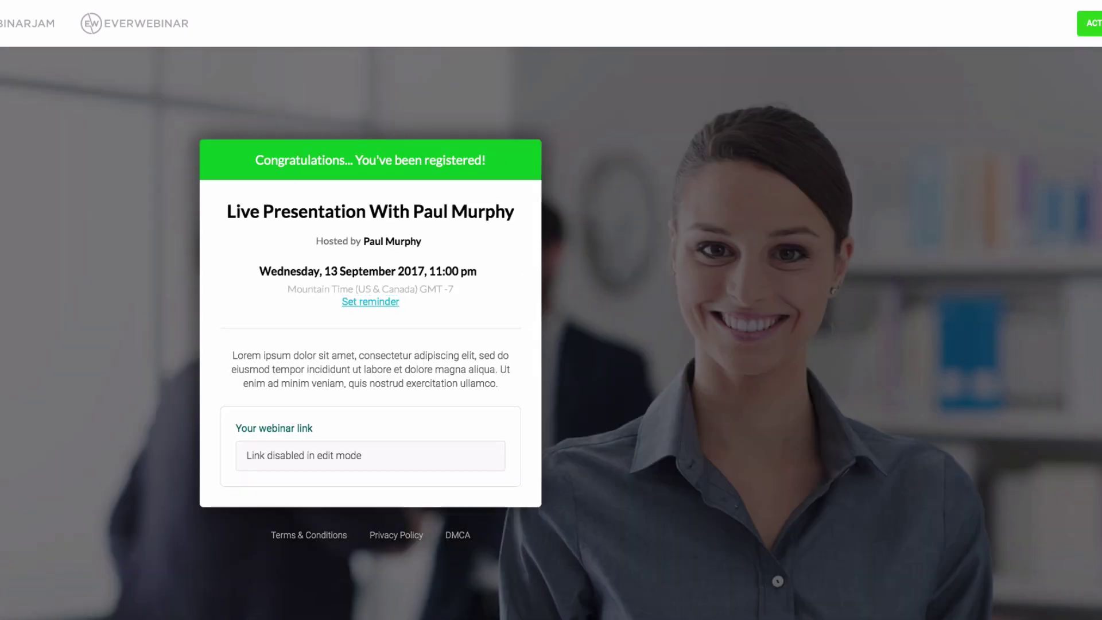
left_click(1088, 24)
left_click(1083, 134)
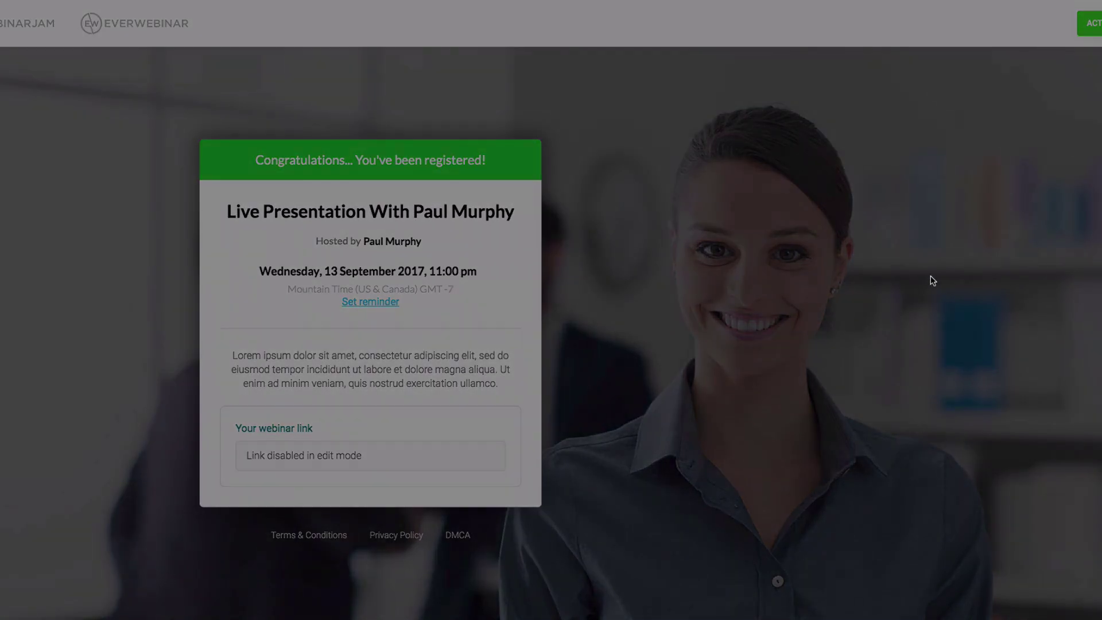
left_click(683, 246)
Step: Browse the remaining thank you page templates
scroll(729, 390, "down", 3)
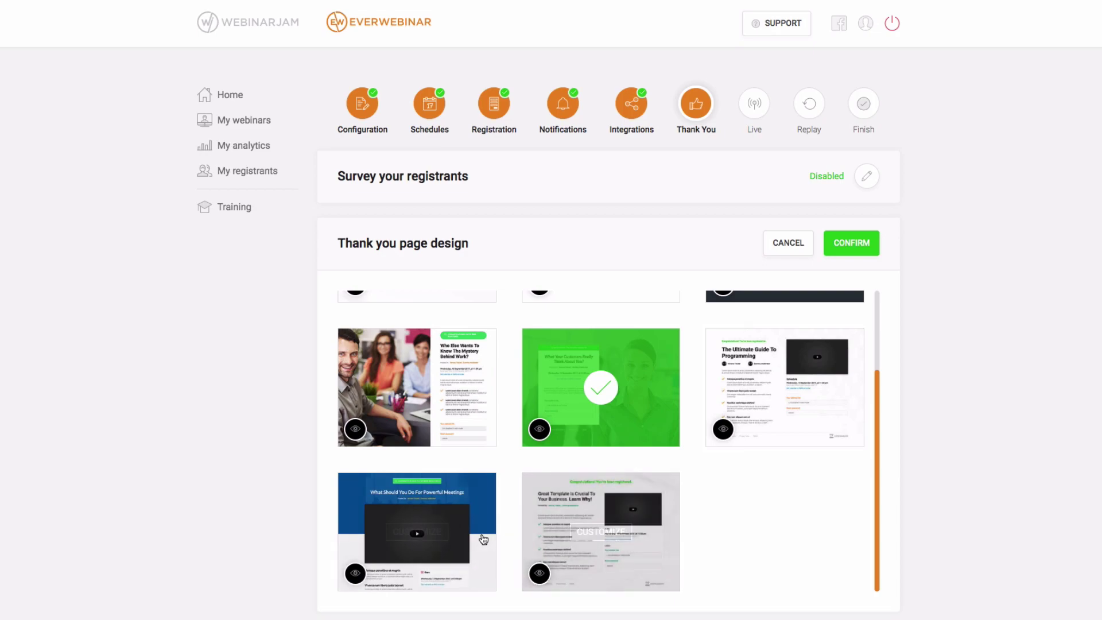
scroll(482, 539, "down", 2)
scroll(500, 436, "up", 3)
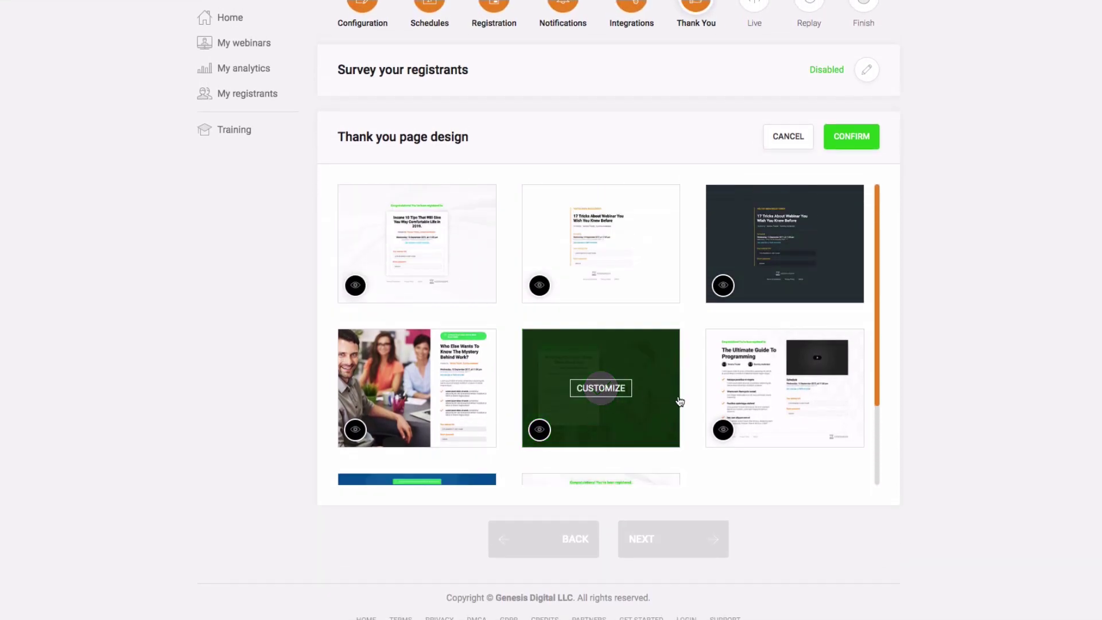
Step: Choose Template 6 as the thank you page design, save and exit its customization editor, confirm the design and continue to the Live stage
scroll(678, 400, "down", 3)
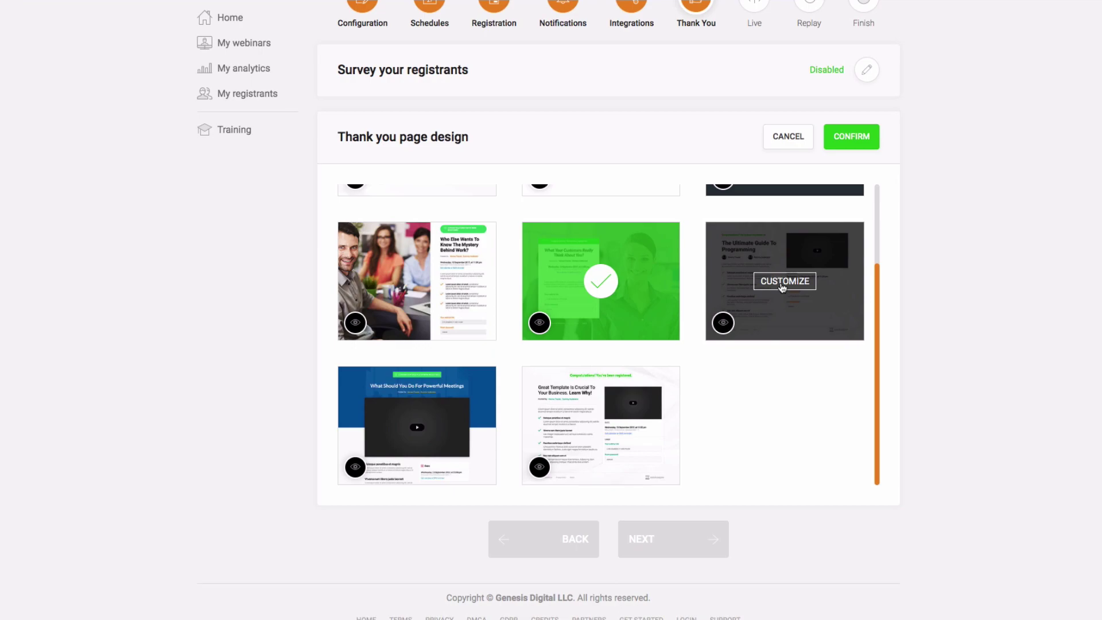
left_click(781, 285)
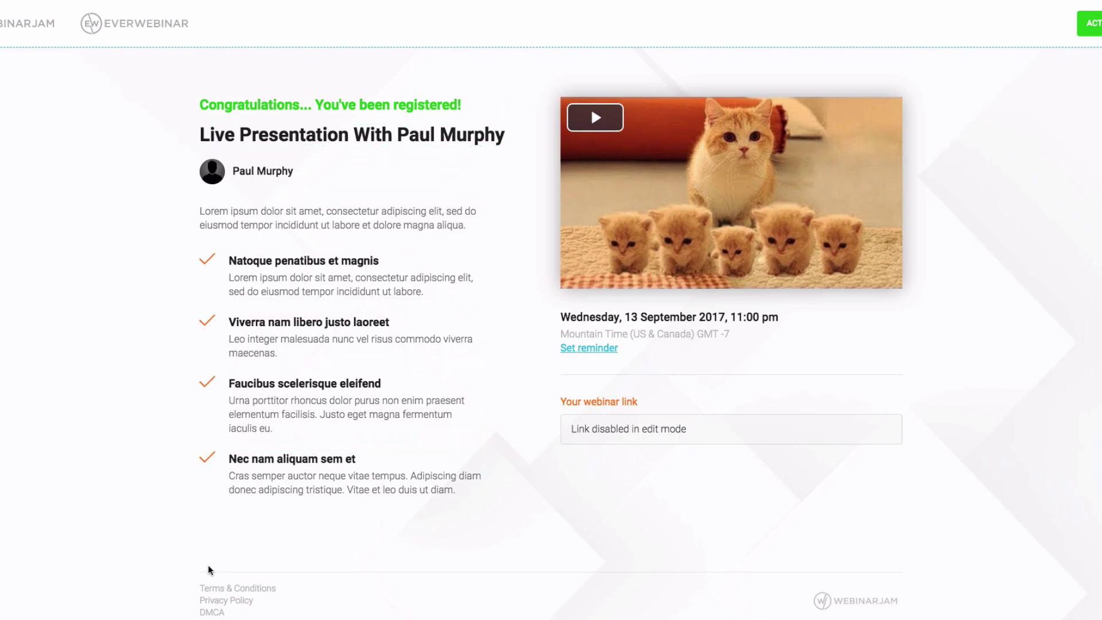
left_click(1088, 23)
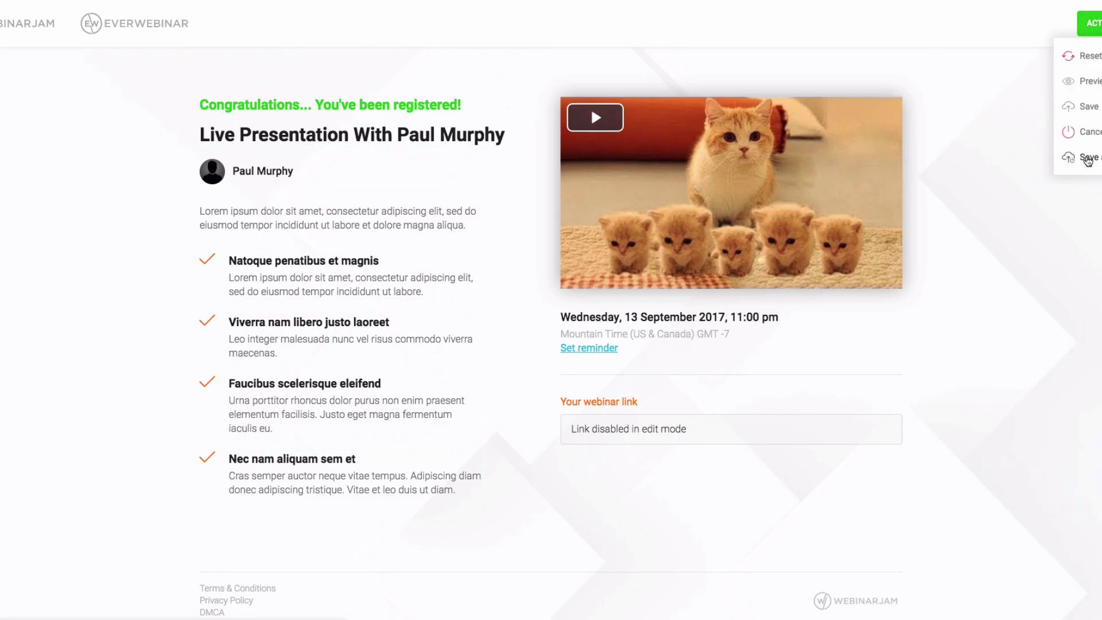
left_click(1087, 162)
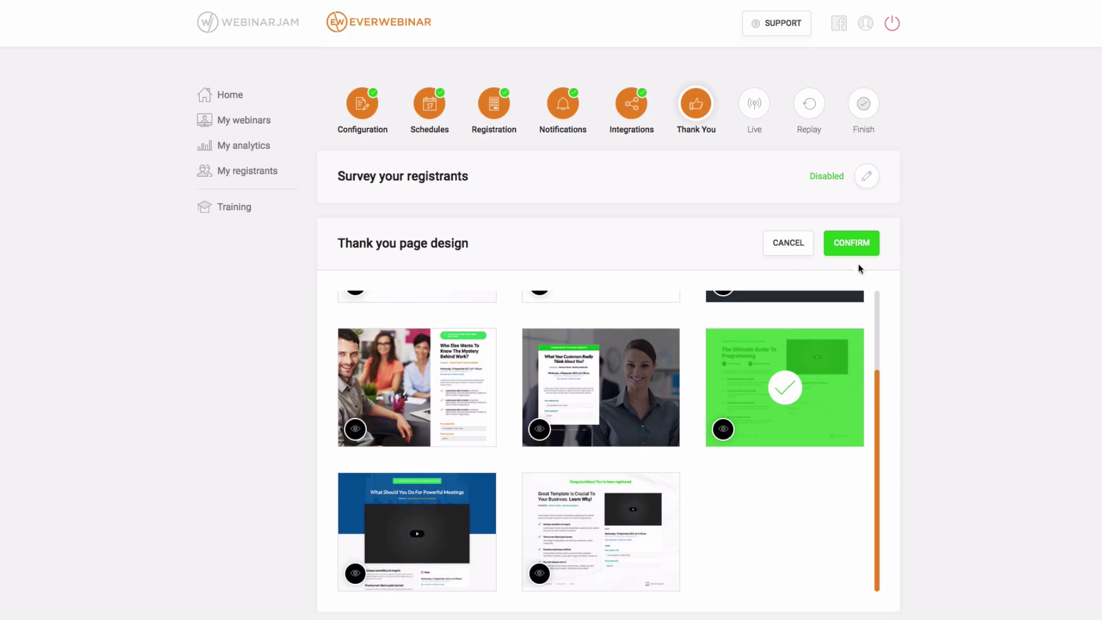
scroll(834, 184, "down", 2)
left_click(846, 140)
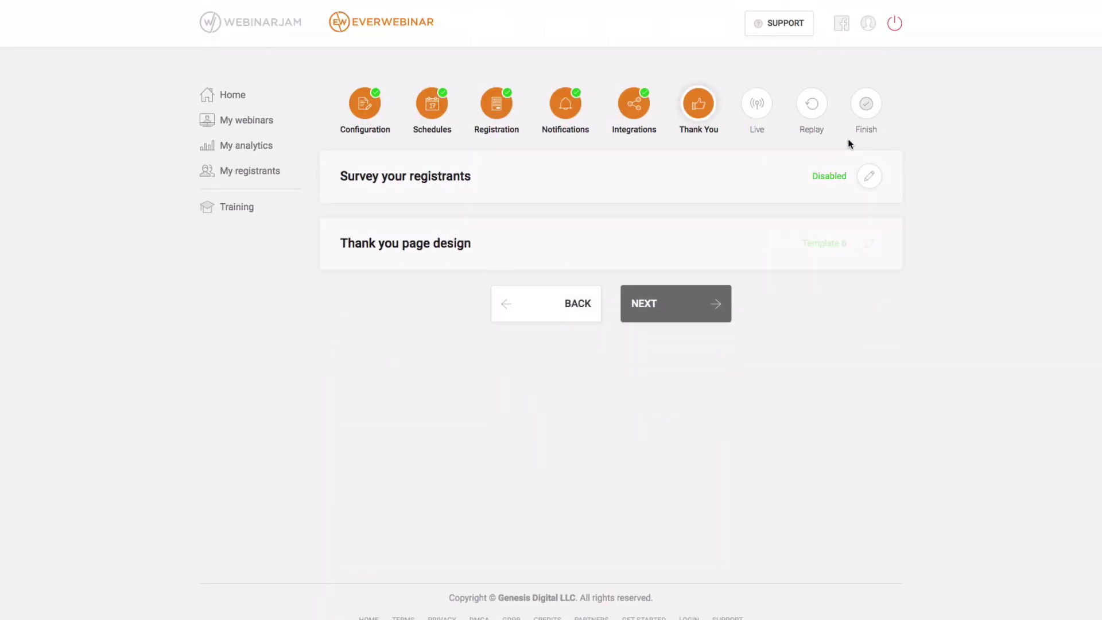
left_click(676, 303)
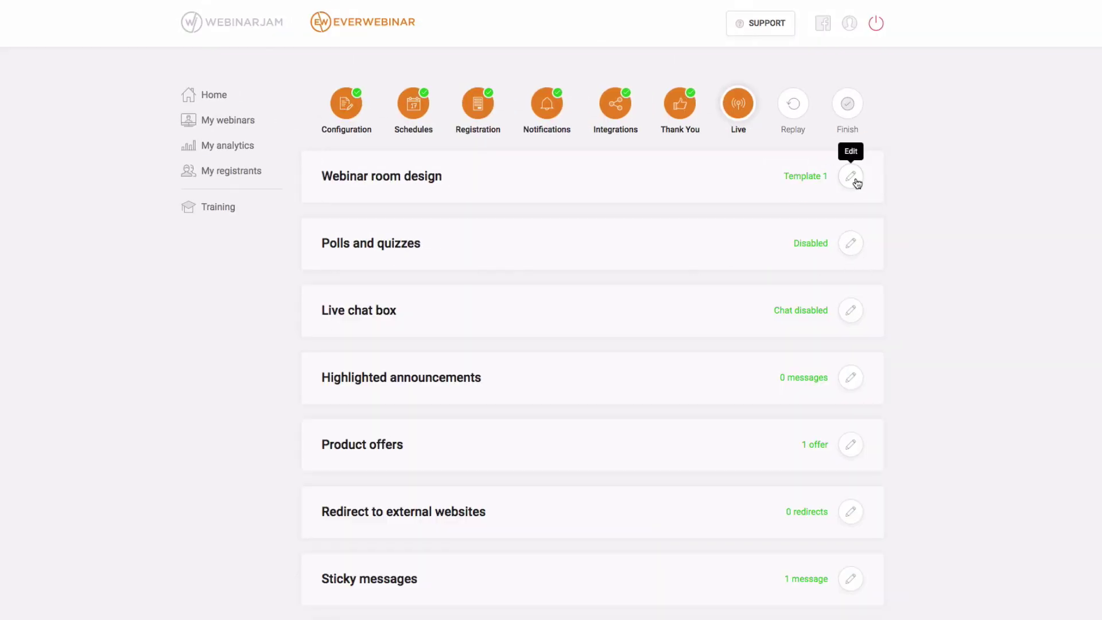
Step: Compare the webinar room designs with their previews, select Template 4 and confirm it
left_click(855, 179)
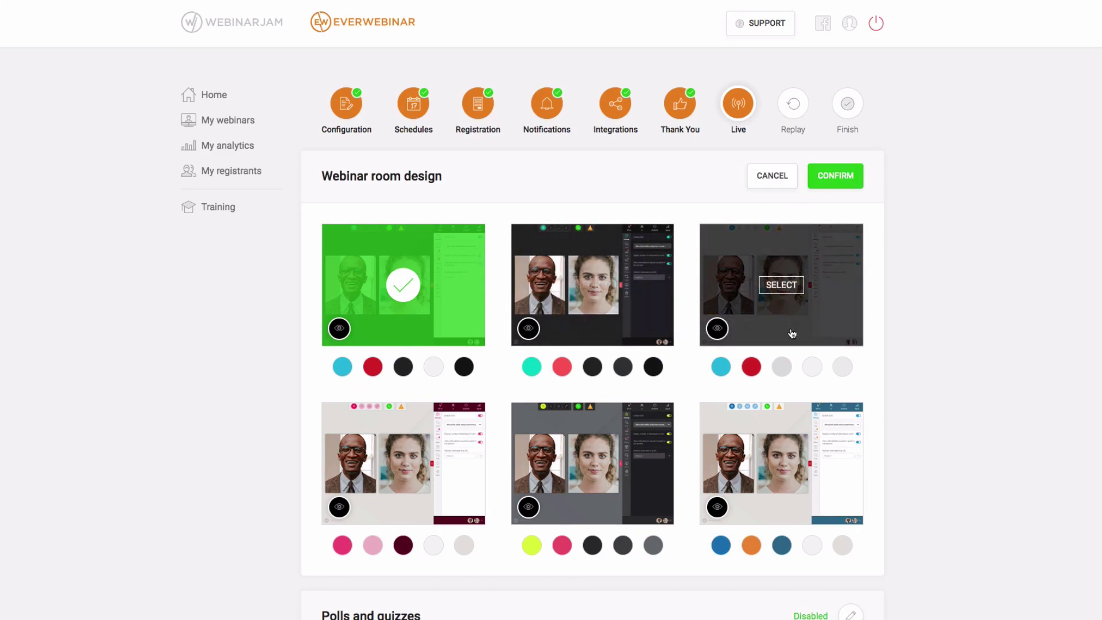
scroll(786, 321, "down", 5)
scroll(413, 169, "up", 2)
scroll(413, 169, "up", 3)
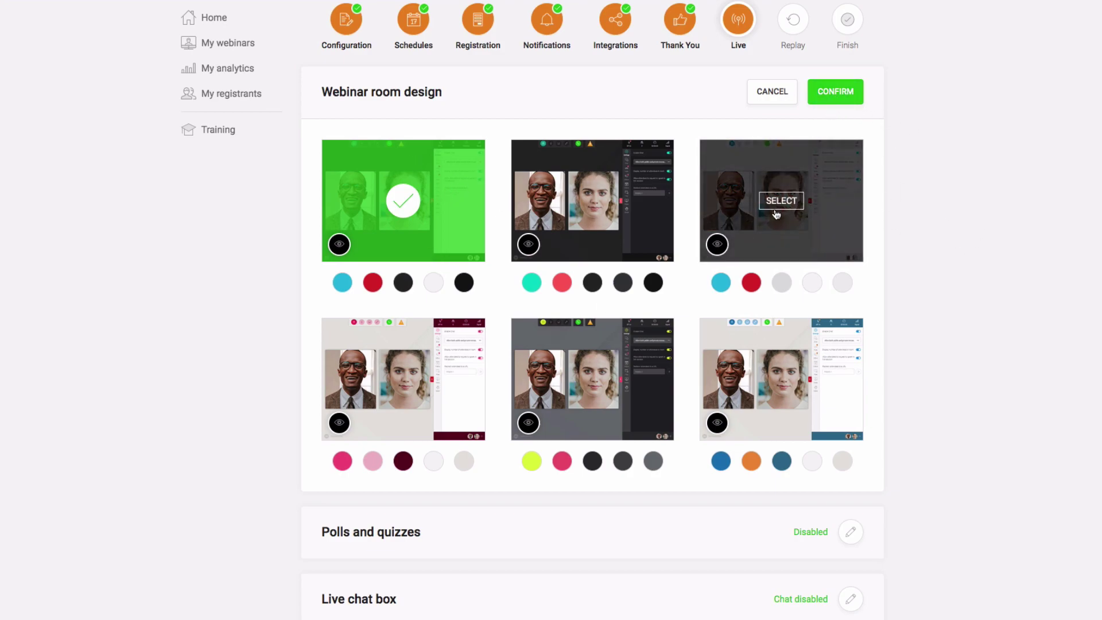
left_click(776, 204)
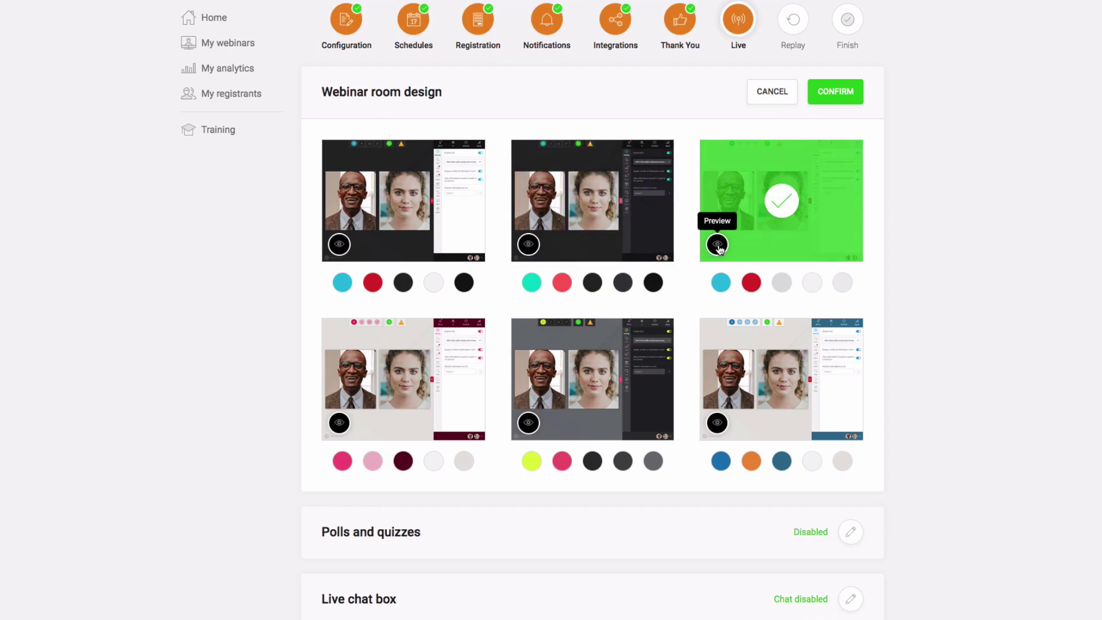
left_click(716, 244)
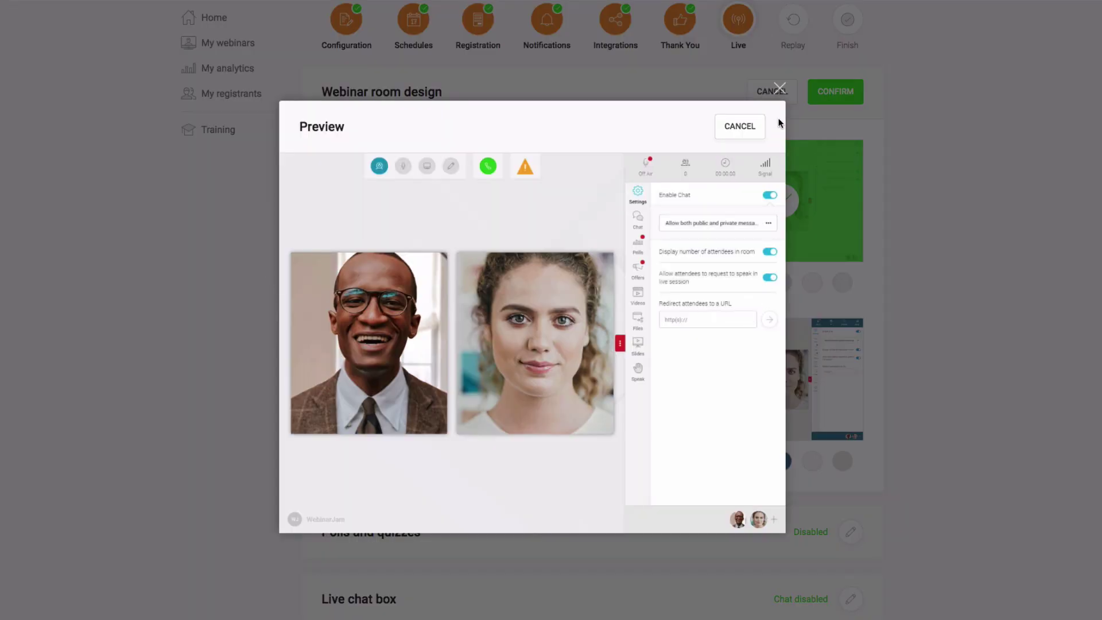
left_click(778, 89)
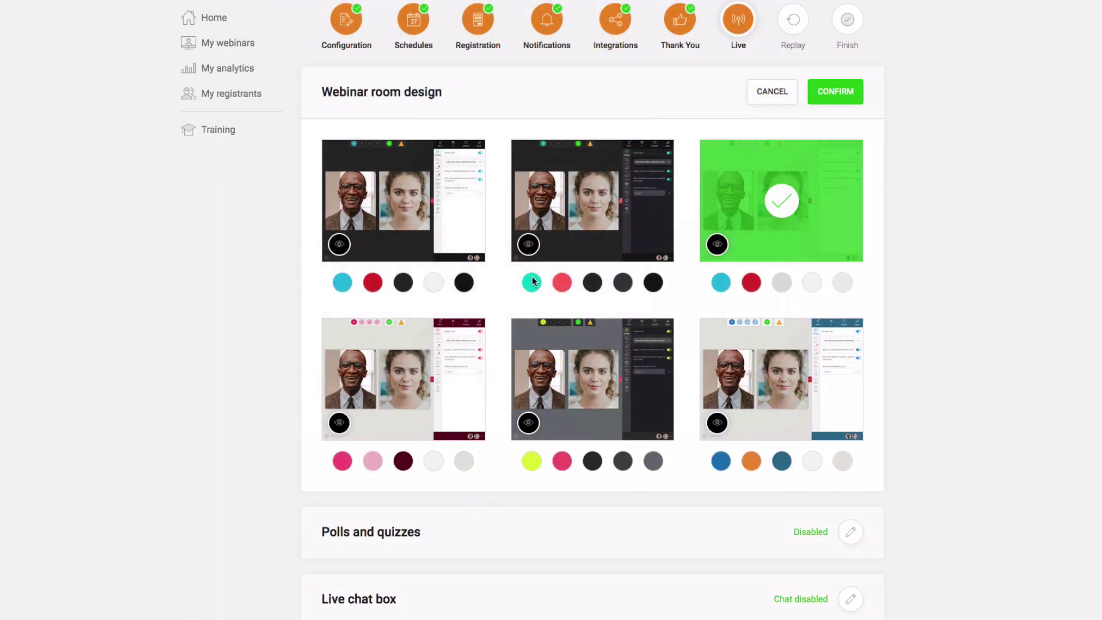
left_click(528, 244)
left_click(771, 93)
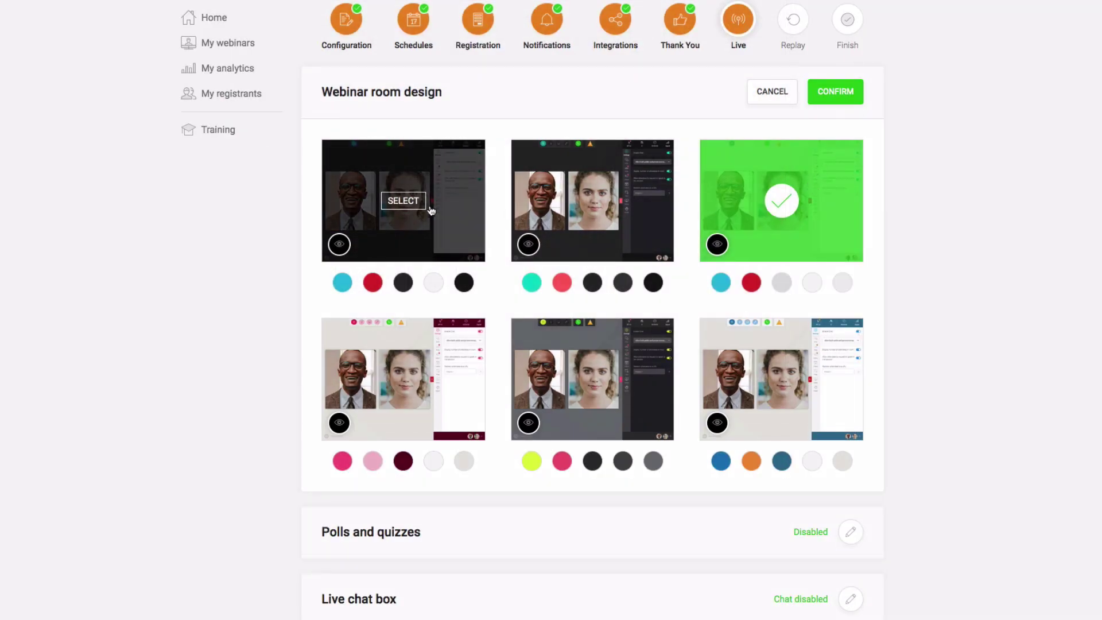
left_click(436, 367)
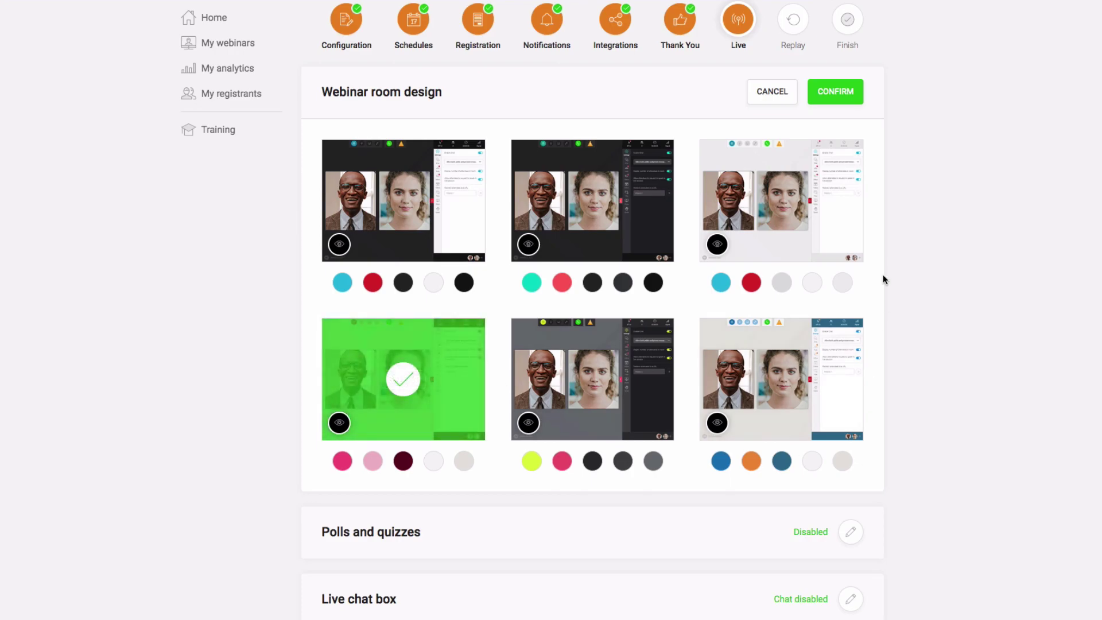
left_click(840, 95)
Step: Review the polls and quizzes section, confirm it without adding a poll and look over the other live room settings
left_click(852, 160)
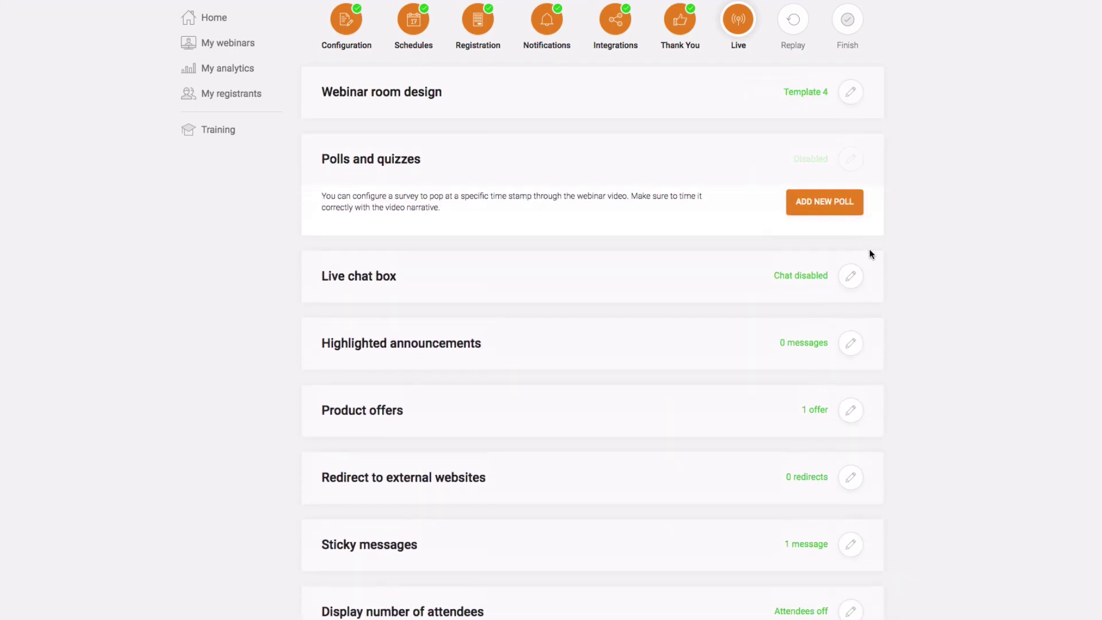
left_click(856, 164)
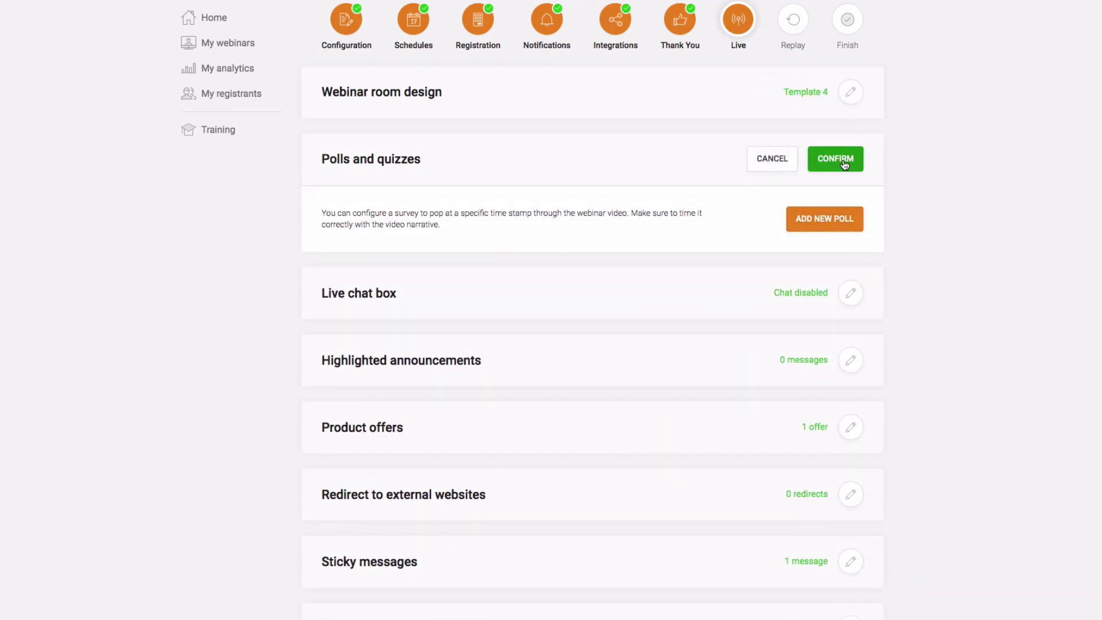
scroll(895, 207, "down", 2)
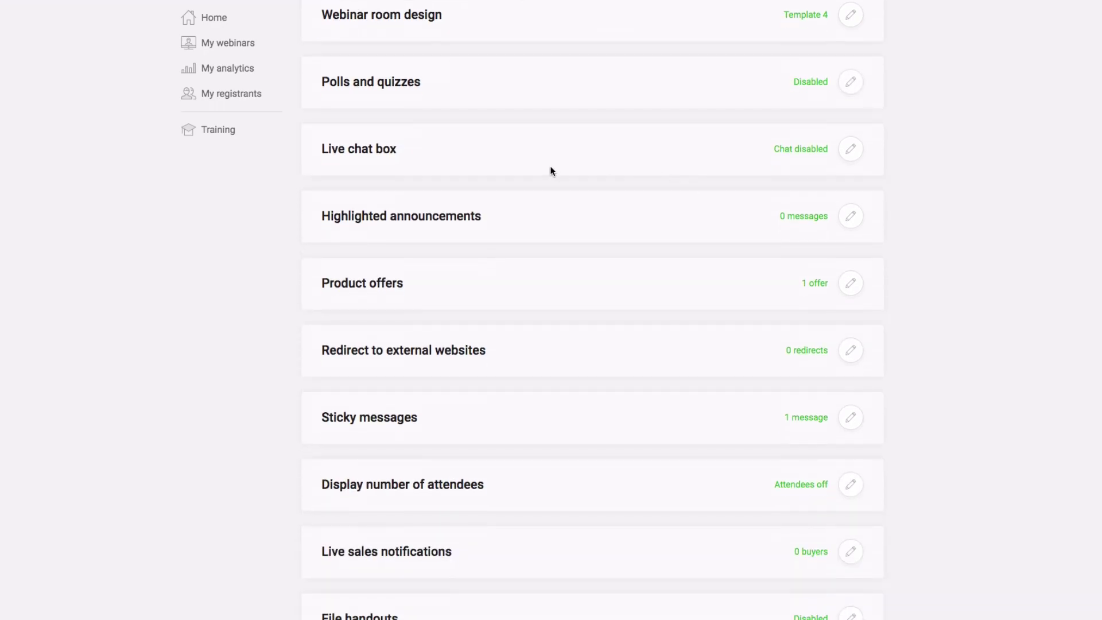
scroll(551, 170, "up", 3)
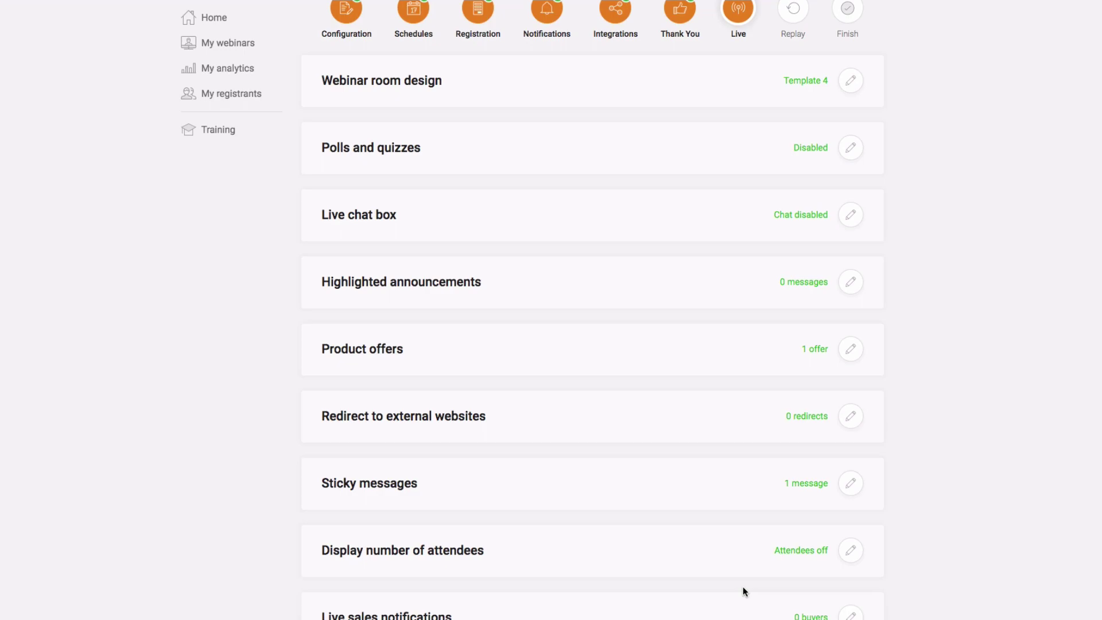
Step: Check the question box option for the live chat box, set it to Enable live chat and confirm
left_click(850, 214)
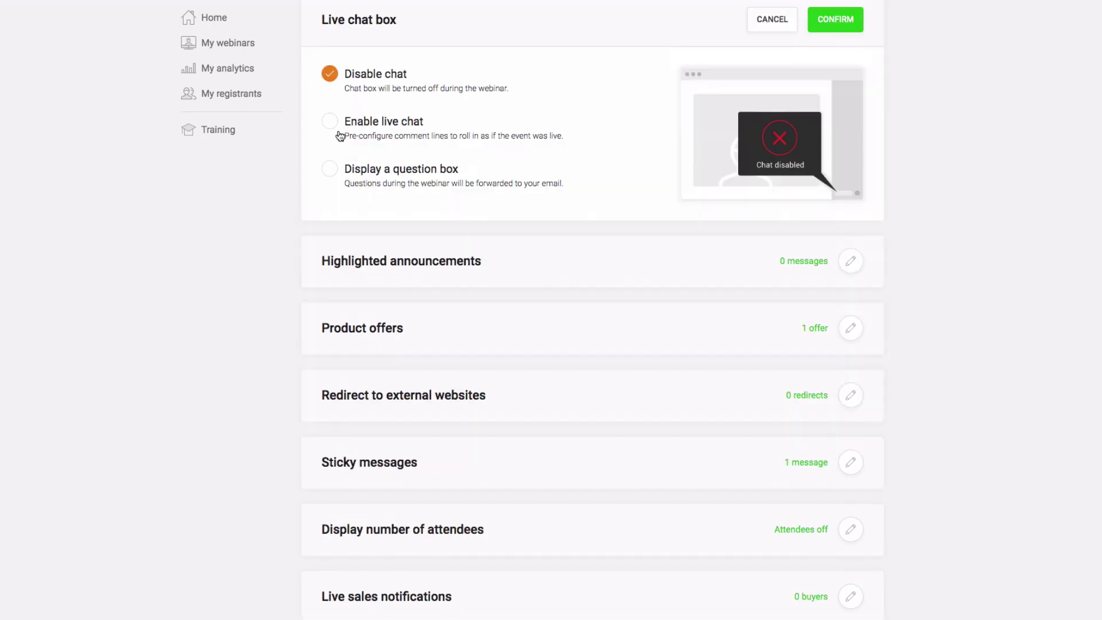
left_click(330, 121)
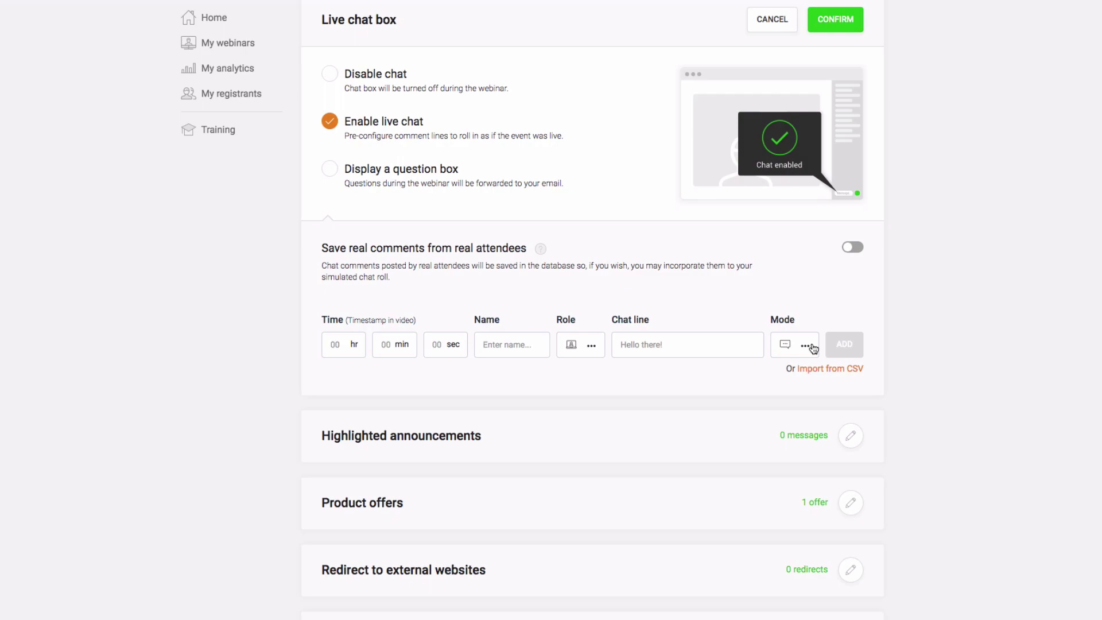
left_click(341, 176)
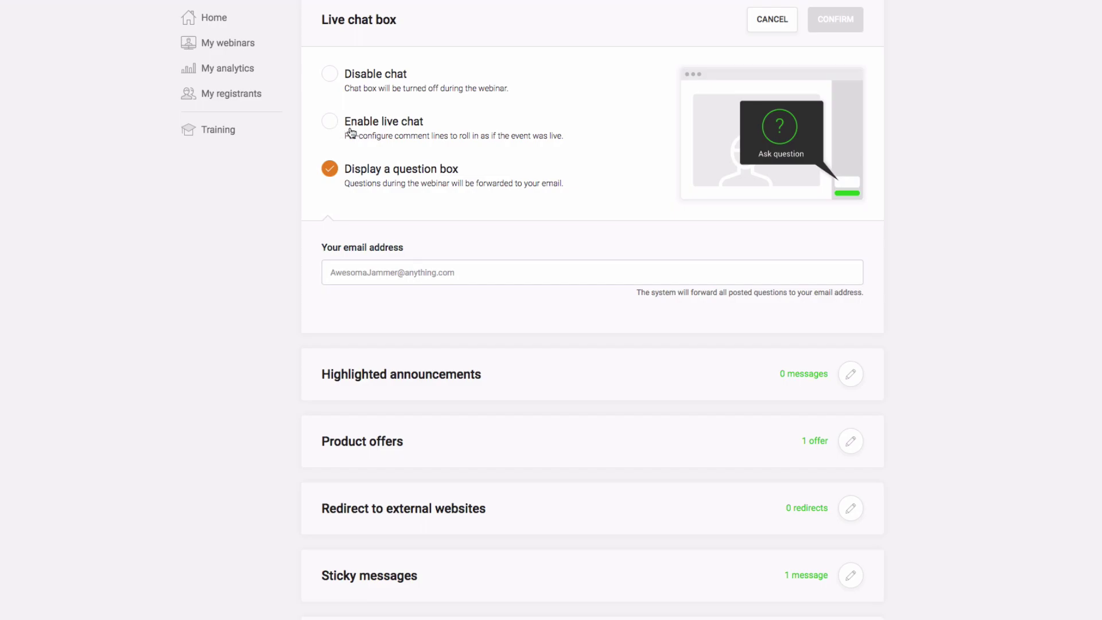
left_click(330, 124)
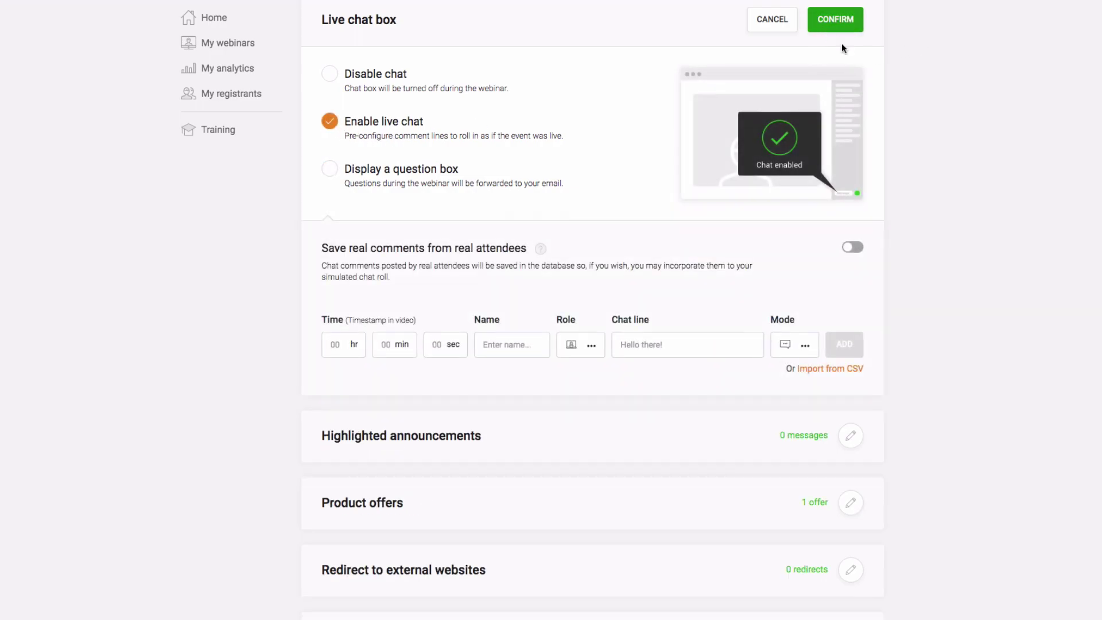
left_click(832, 23)
Step: Review the highlighted announcements fields and confirm the section without adding an announcement
left_click(855, 92)
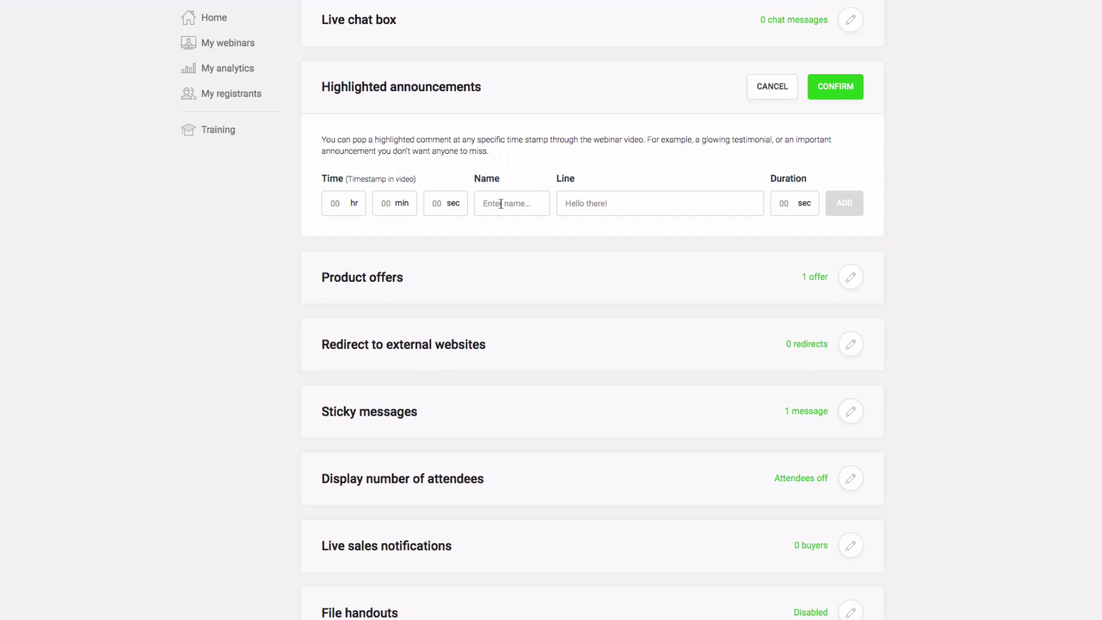
left_click(843, 90)
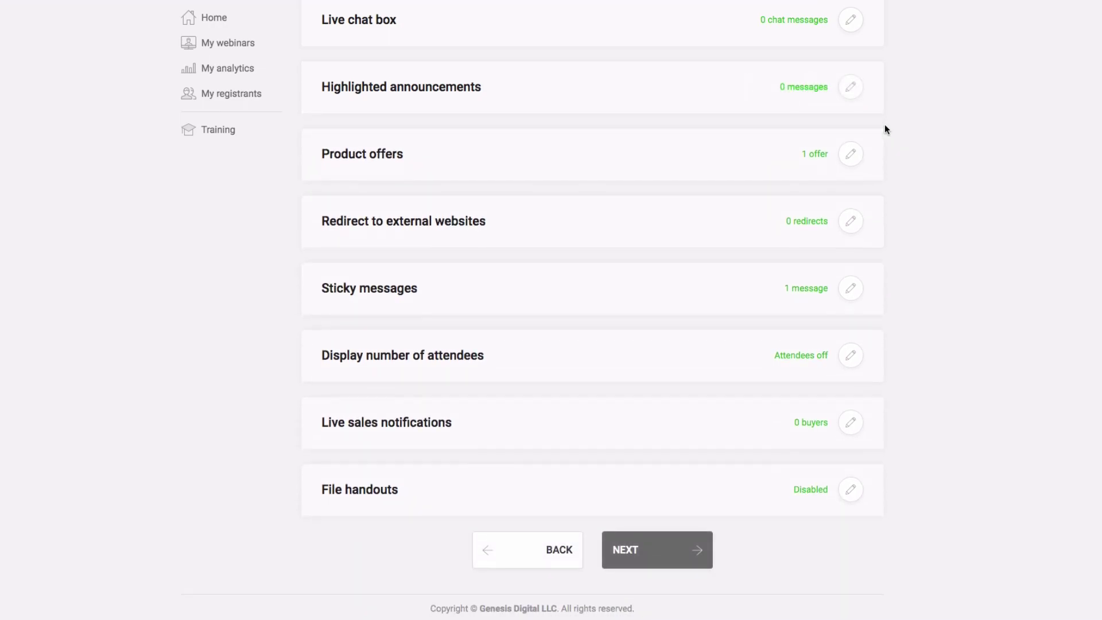
Step: Open the ATS Academy product offer for editing and review its details down to the start and end timing
left_click(850, 153)
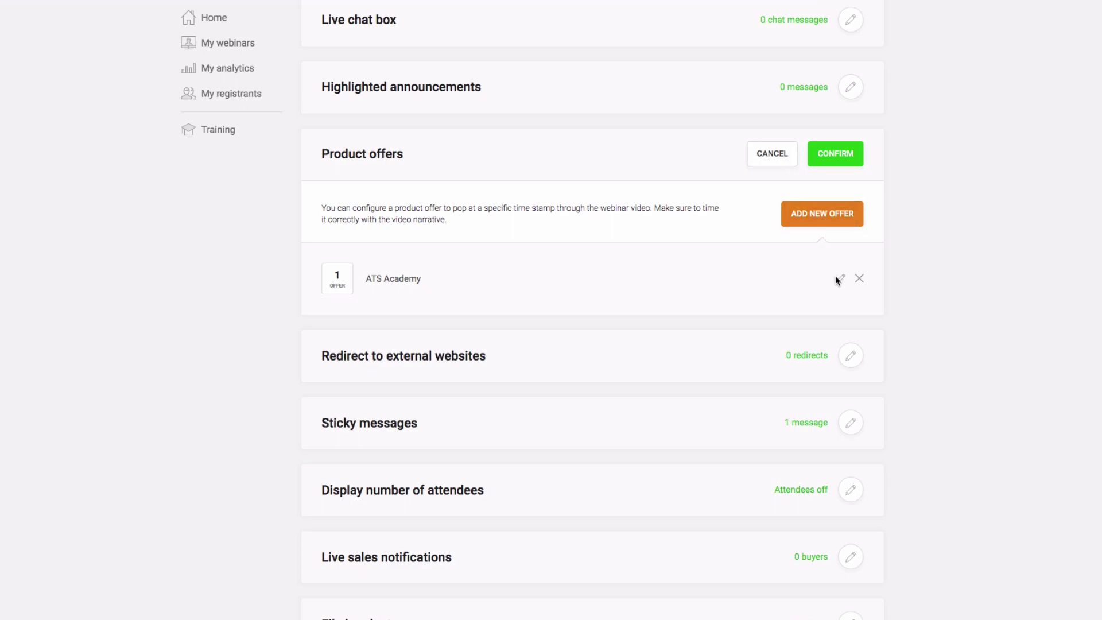
left_click(840, 280)
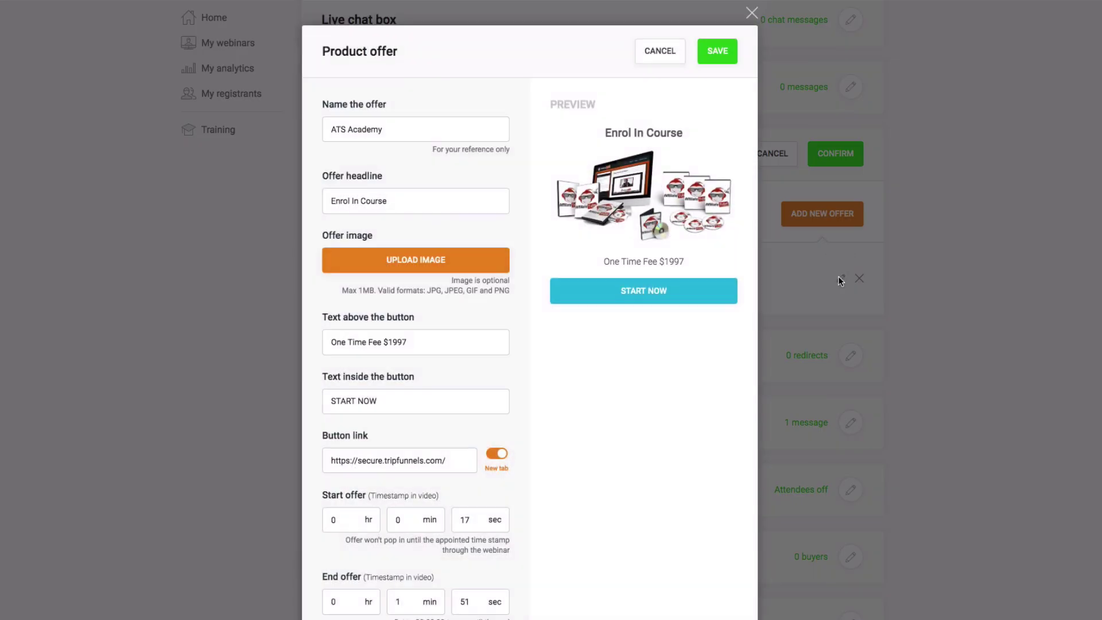
scroll(723, 157, "down", 3)
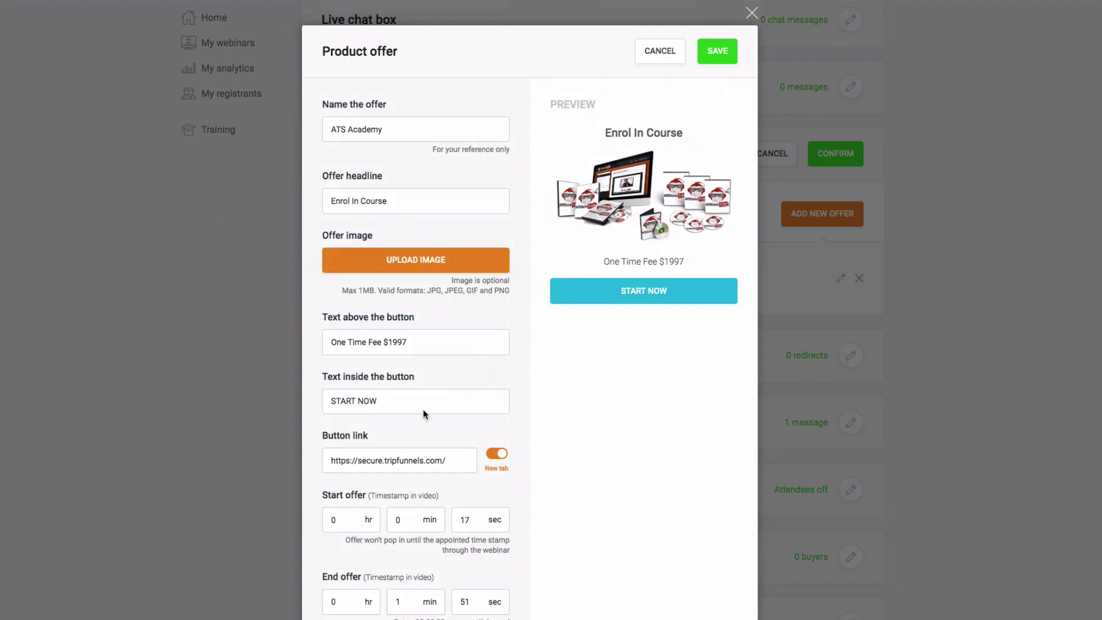
scroll(422, 411, "down", 2)
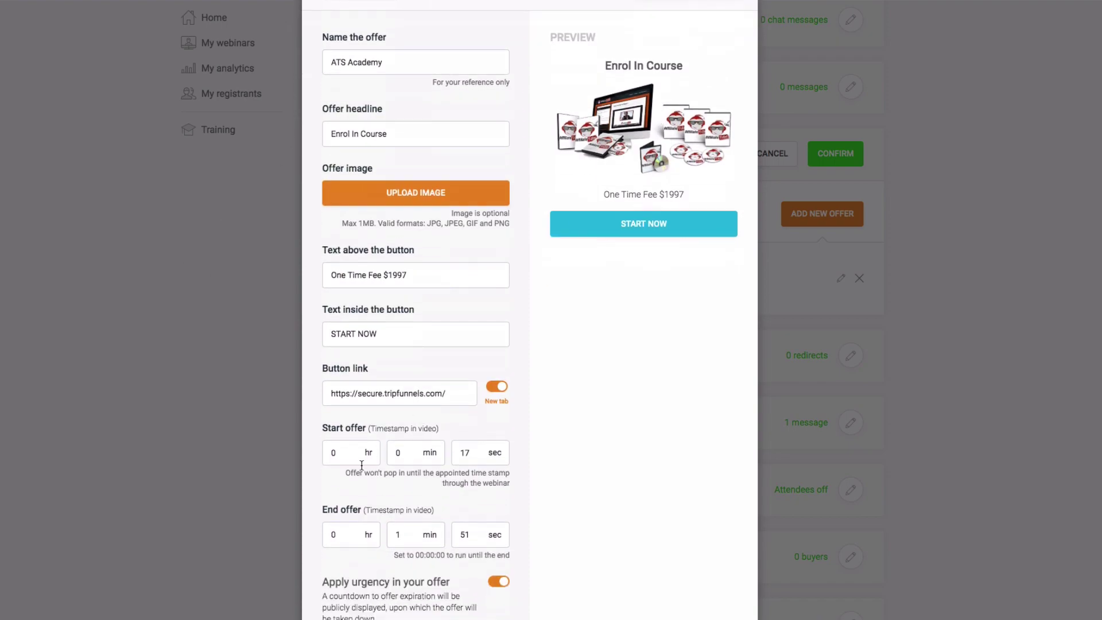
scroll(368, 462, "down", 2)
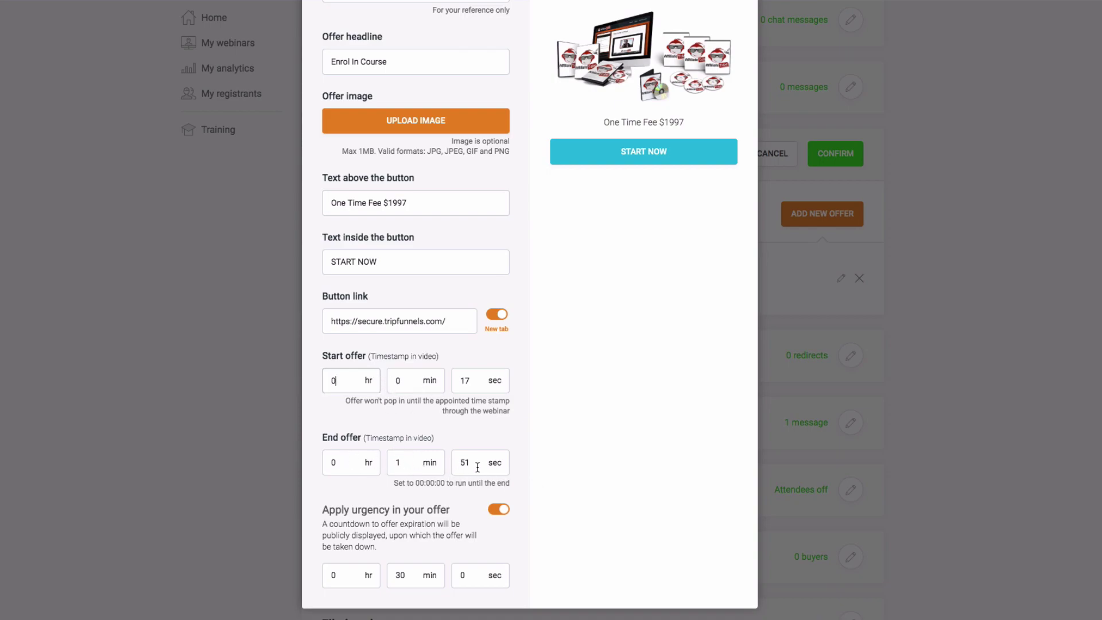
left_click(407, 385)
key("BackSpace")
type("1")
double_click(472, 380)
key("BackSpace")
scroll(547, 442, "down", 2)
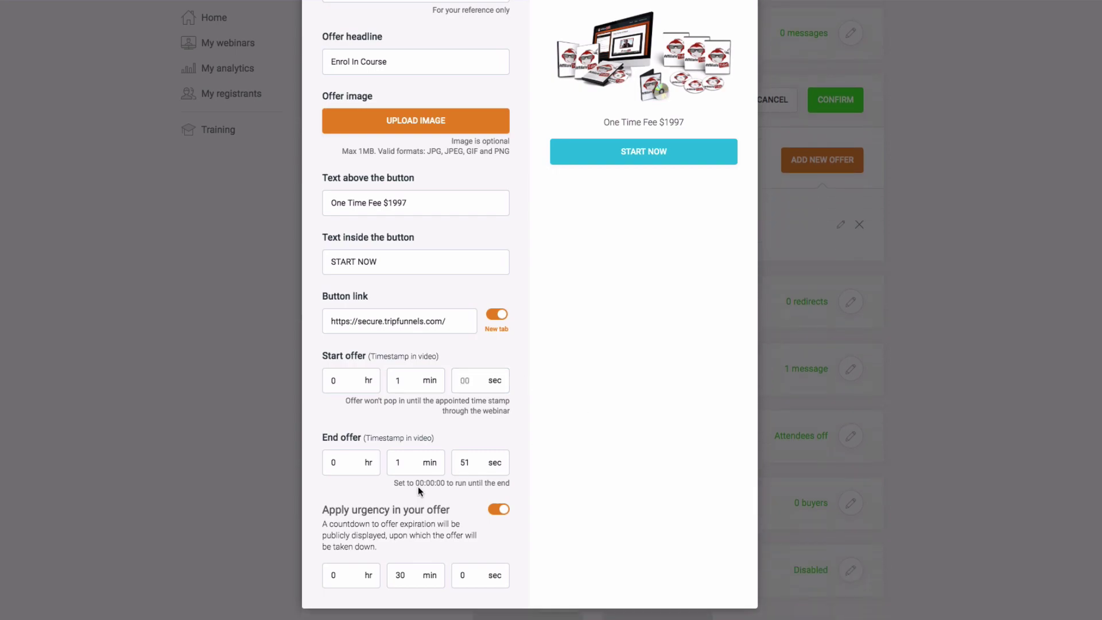
Step: Set the ATS Academy offer to start at 0 hr 0 min 10 sec in the video
left_click(399, 382)
key("BackSpace")
left_click(345, 381)
left_click(406, 383)
type("0")
double_click(463, 378)
type("10")
scroll(453, 361, "down", 1)
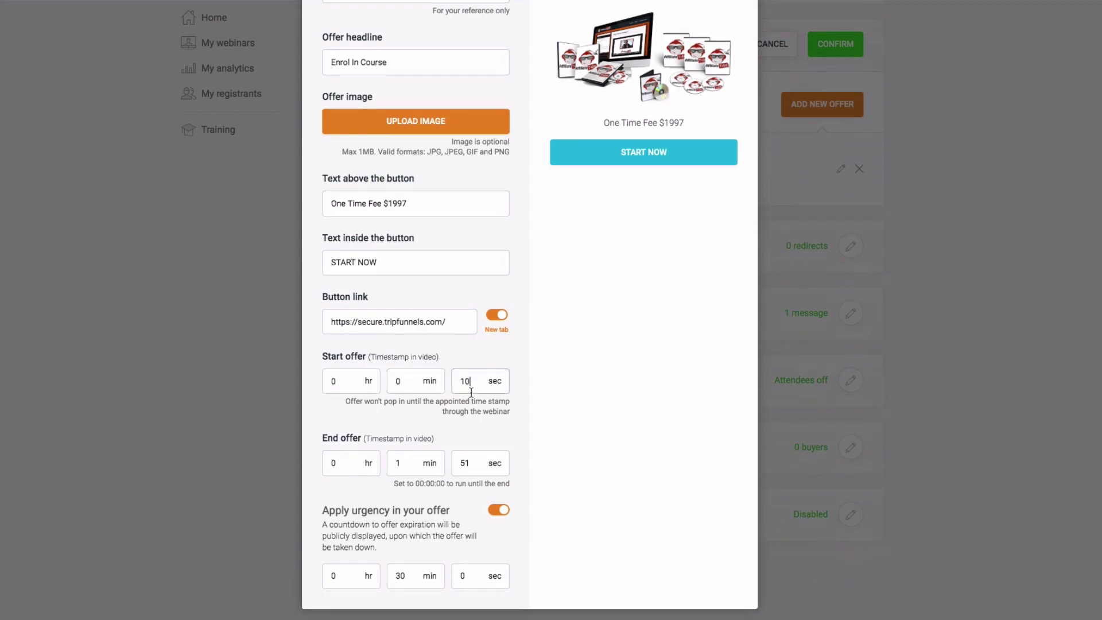
Step: Check the offer's urgency countdown, save the ATS Academy offer and confirm the product offers
scroll(476, 379, "up", 3)
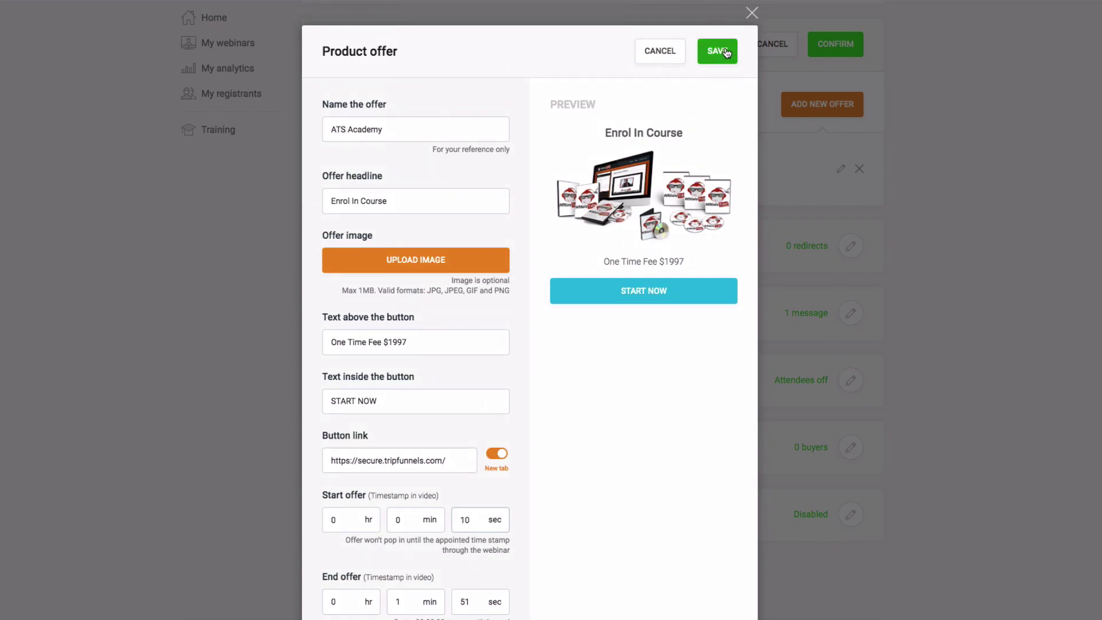
scroll(425, 459, "down", 3)
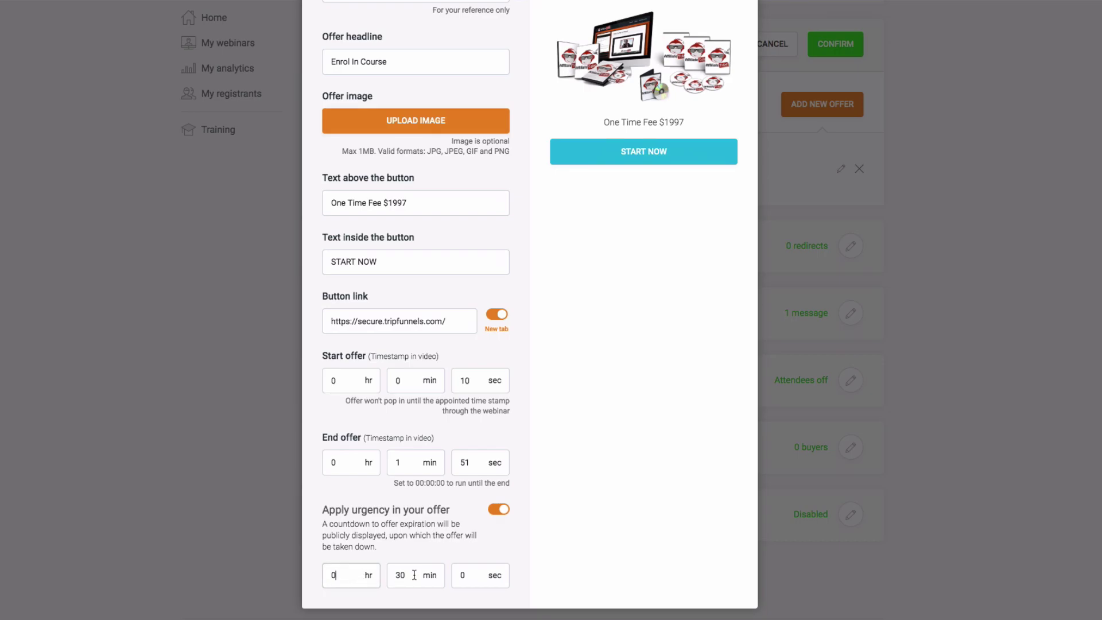
scroll(410, 571, "up", 2)
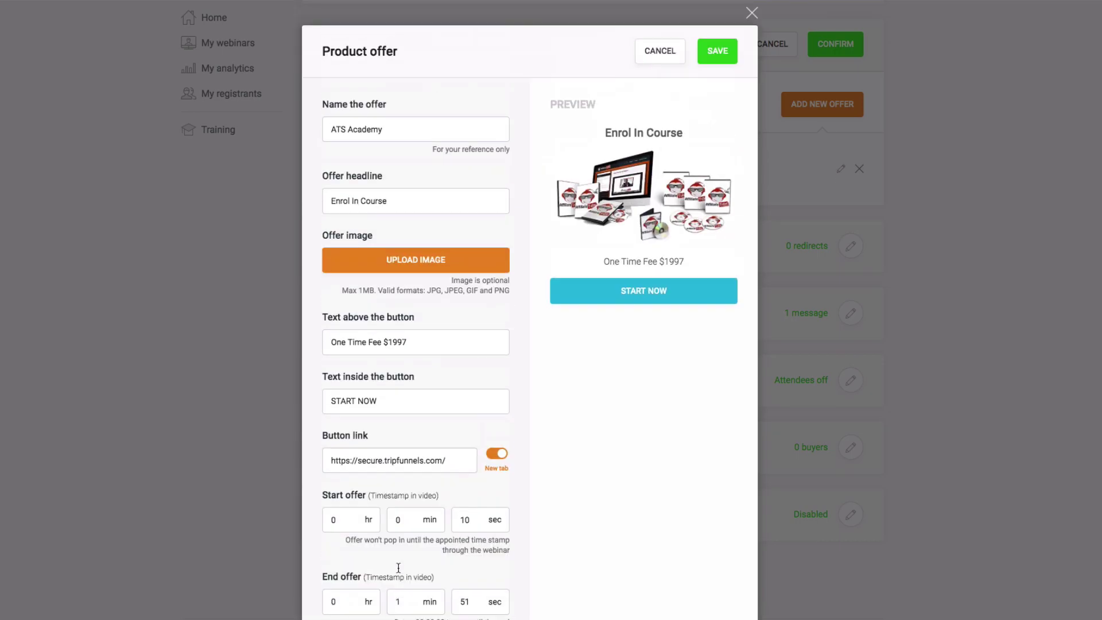
left_click(717, 50)
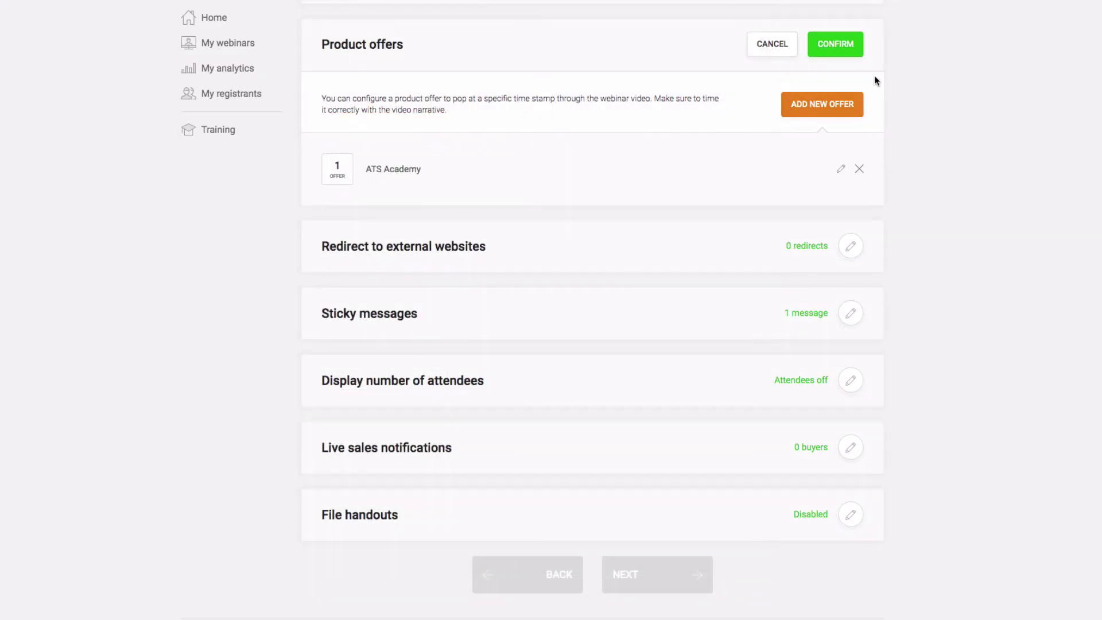
left_click(854, 58)
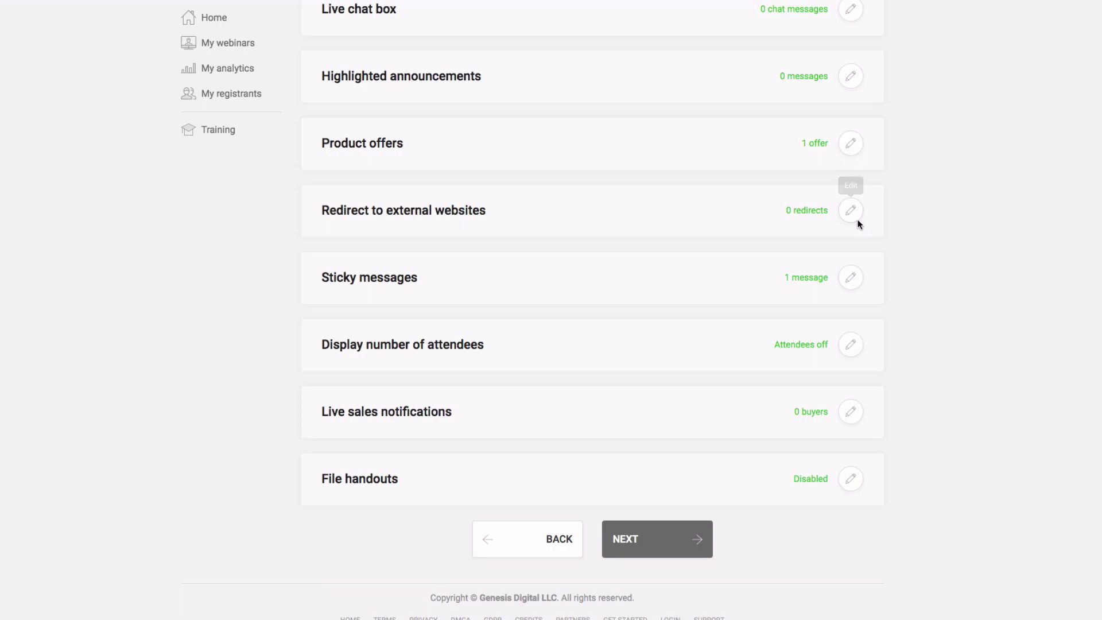
Step: Review the external website redirects and the existing sticky message with its start and end times, and confirm both sections unchanged
left_click(850, 211)
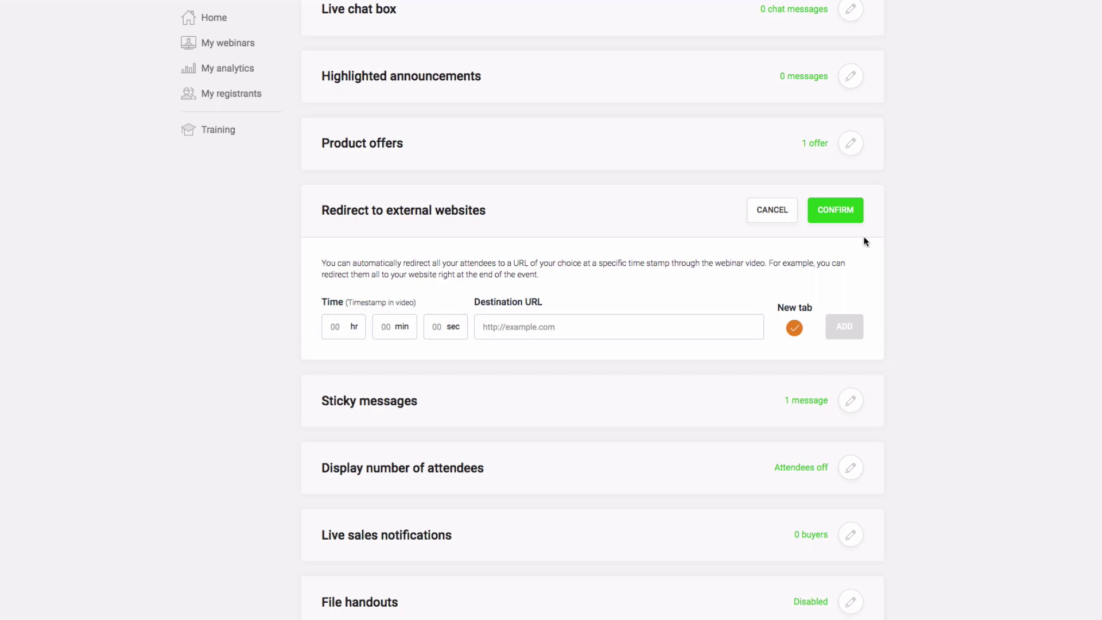
left_click(857, 219)
left_click(851, 278)
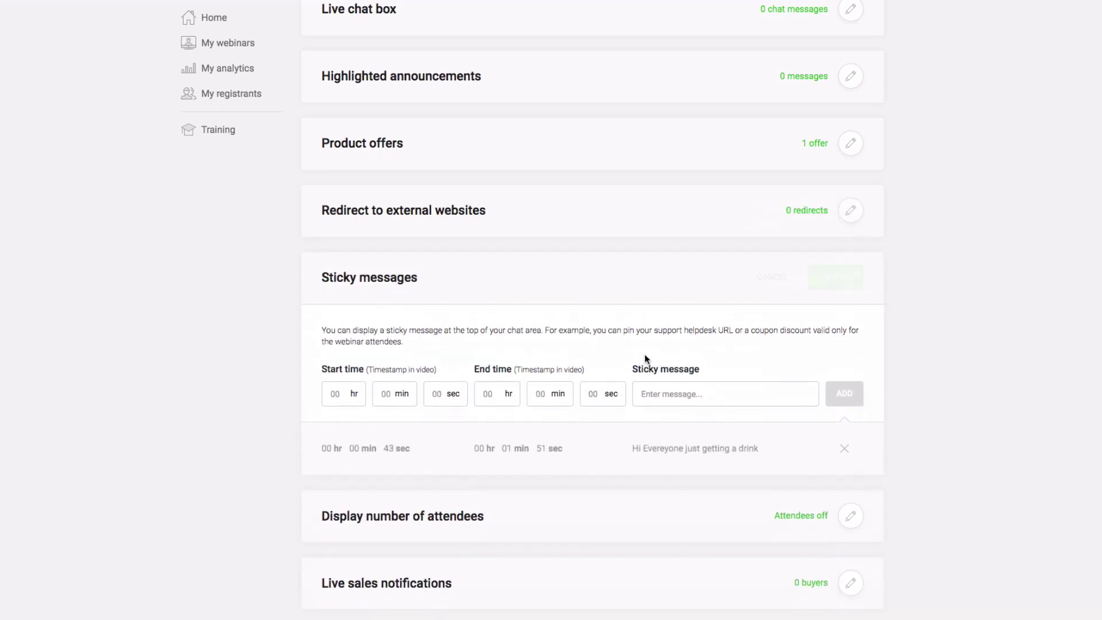
scroll(644, 356, "down", 3)
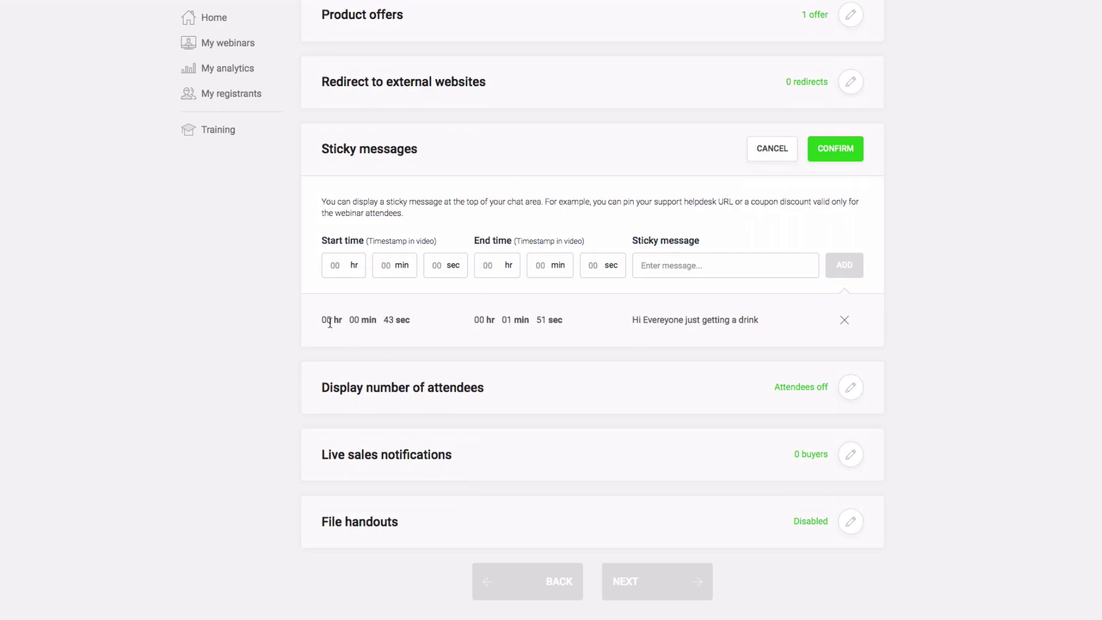
left_click_drag(659, 323, 757, 323)
left_click(463, 354)
left_click(832, 150)
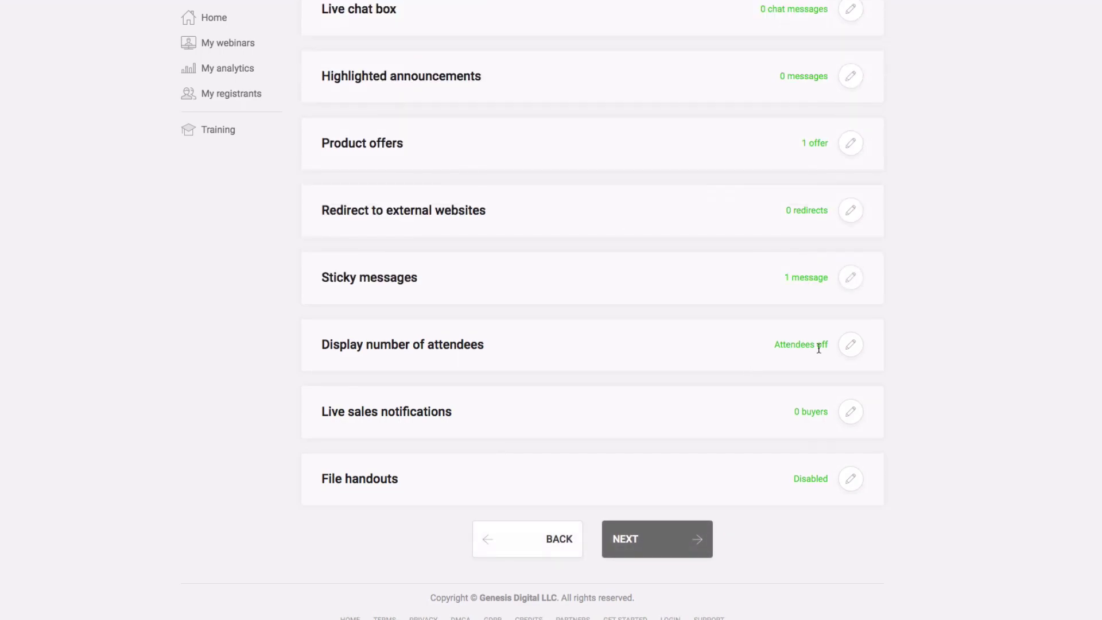
Step: Try a dynamic attendee display of 300 attendees and the fixed attendance option for the number of attendees shown
left_click(850, 345)
scroll(826, 357, "down", 3)
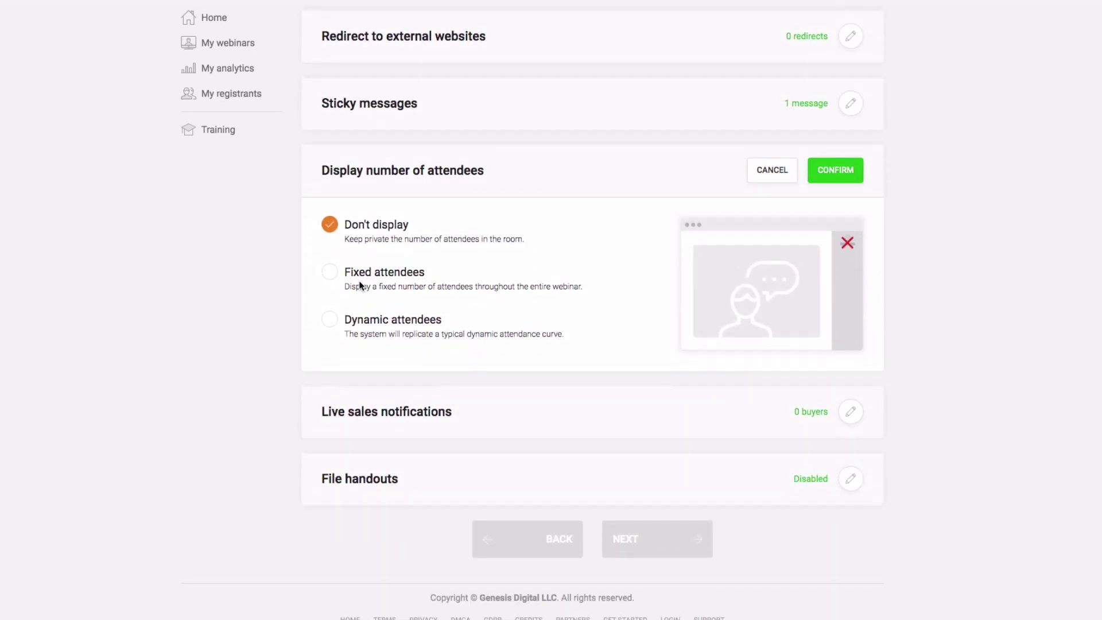
left_click(329, 319)
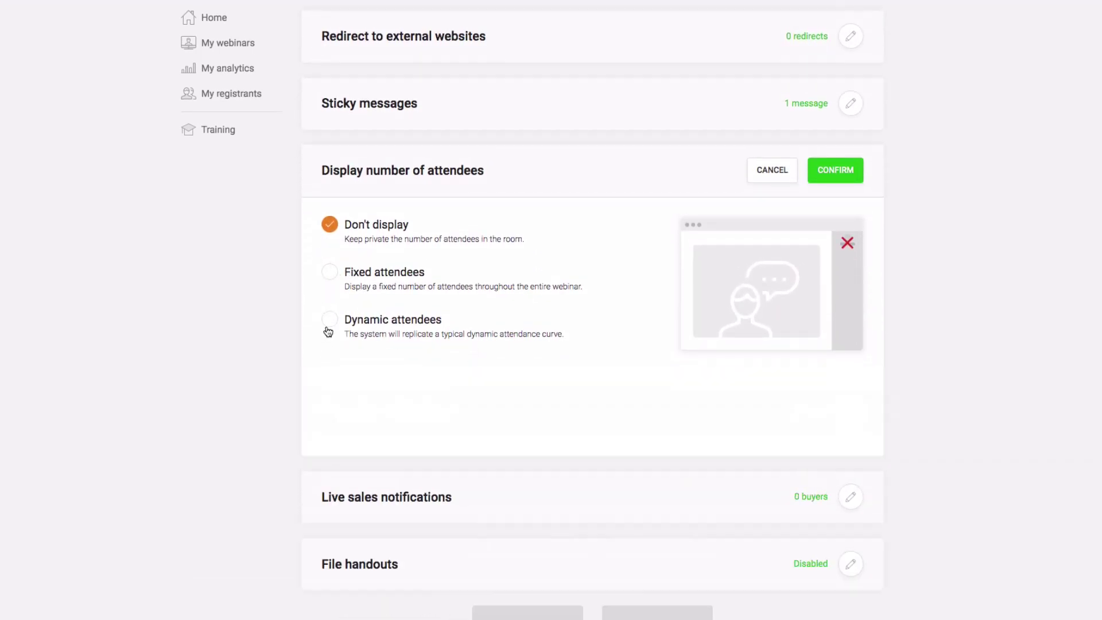
left_click(351, 420)
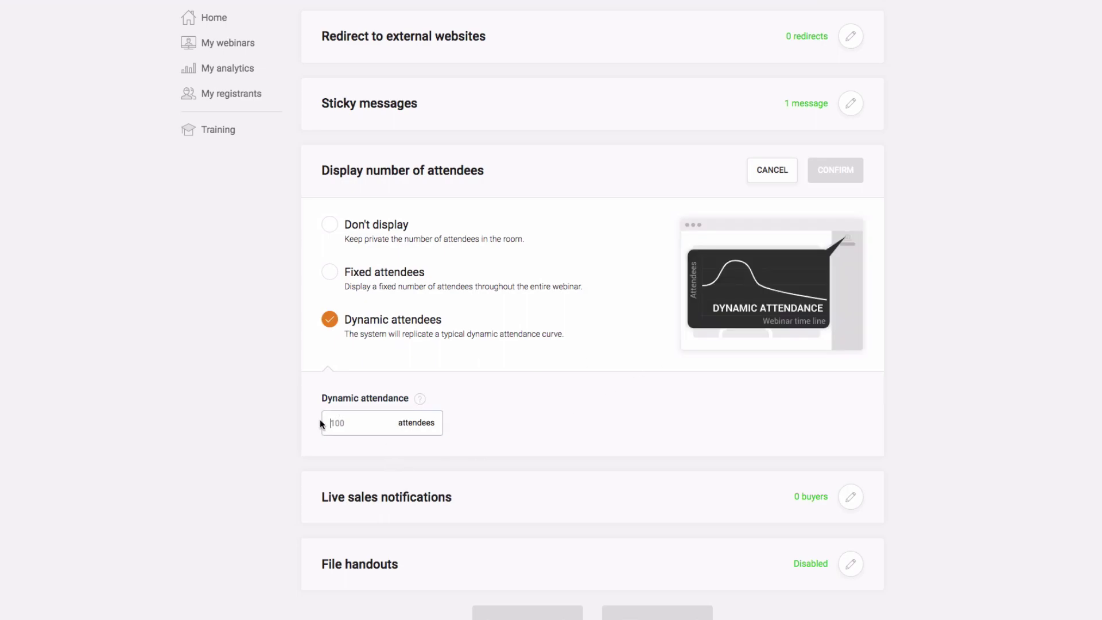
type("300")
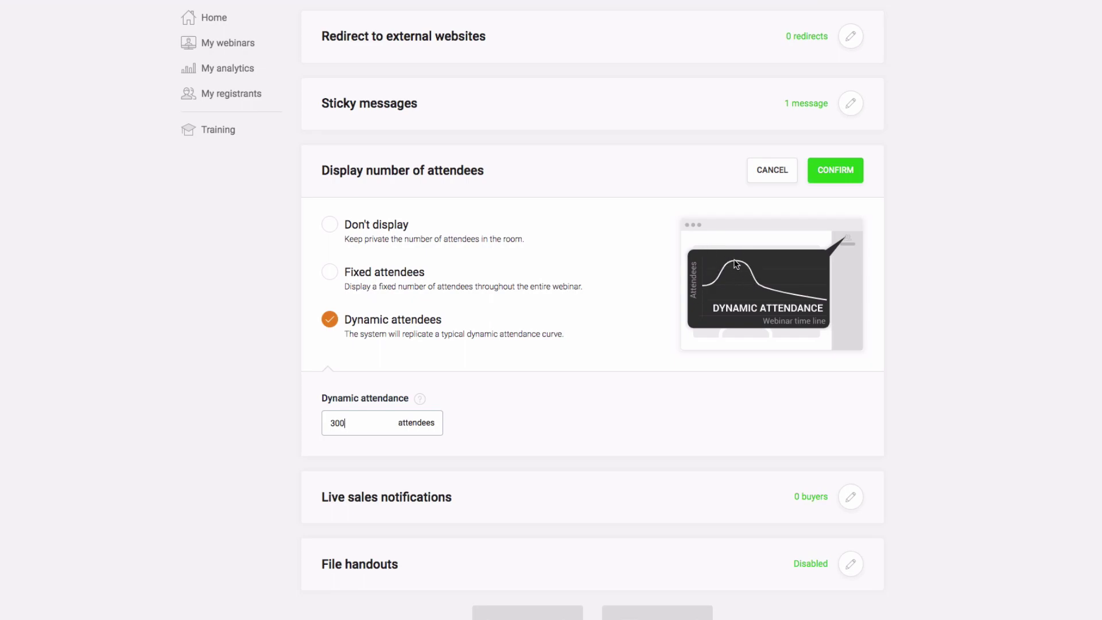
left_click(330, 272)
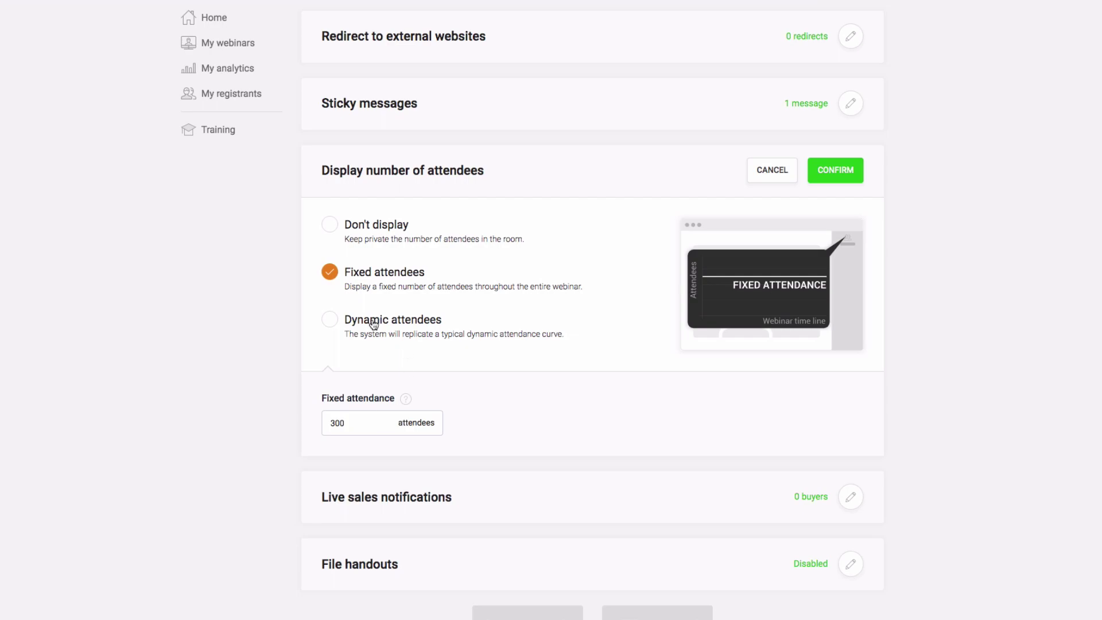
Step: Compare the fixed and dynamic attendance options, set the number of attendees to Don't display and confirm the section
left_click(326, 227)
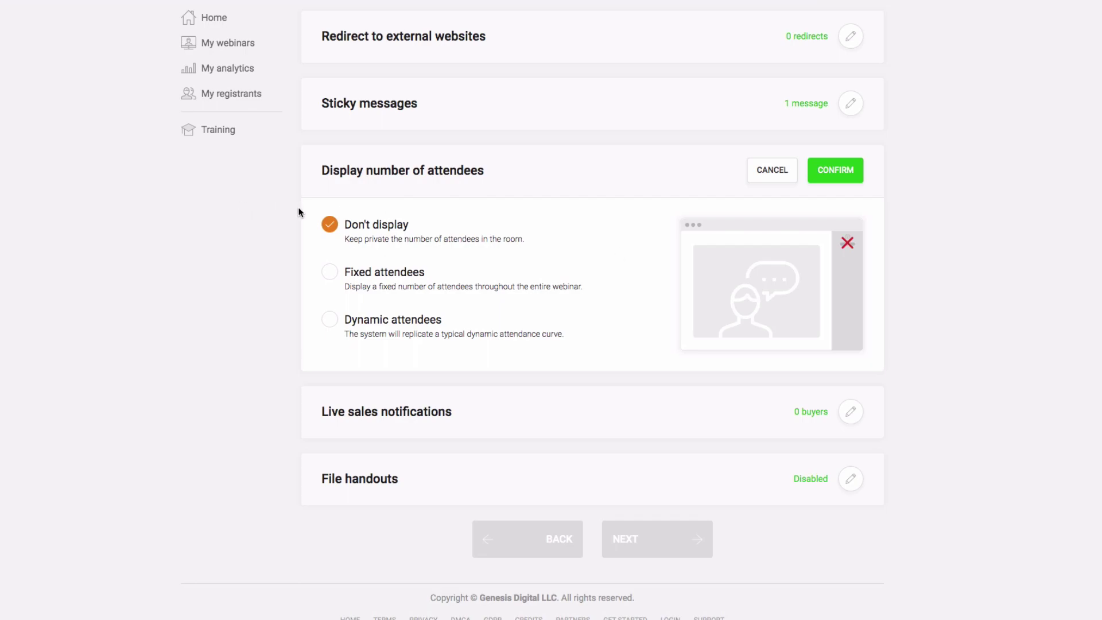
left_click(327, 276)
left_click(340, 334)
left_click(330, 224)
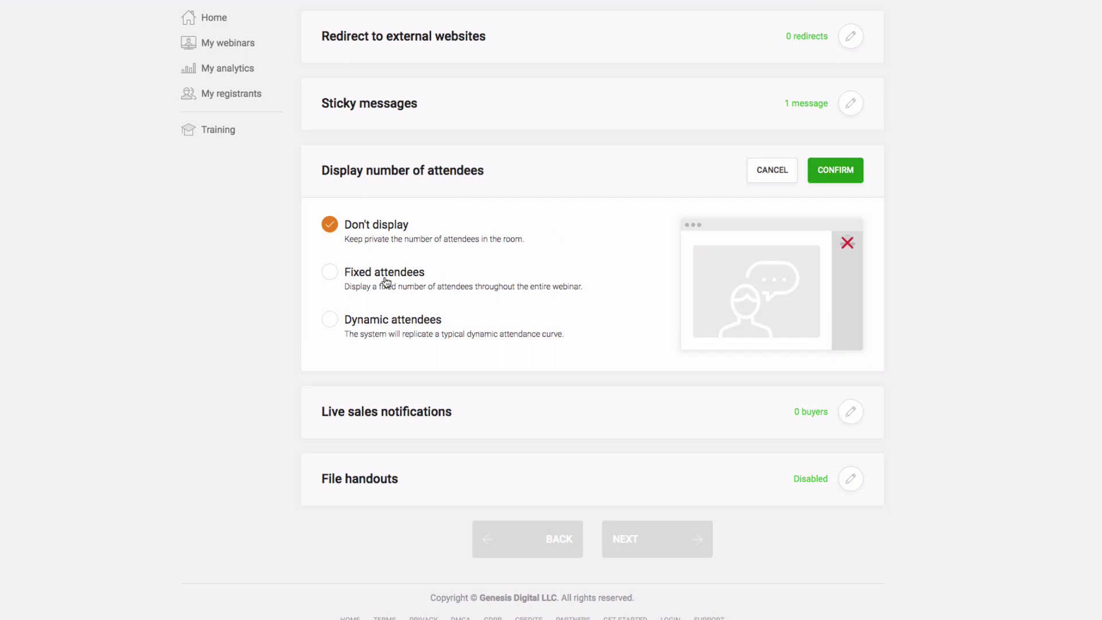
left_click(835, 182)
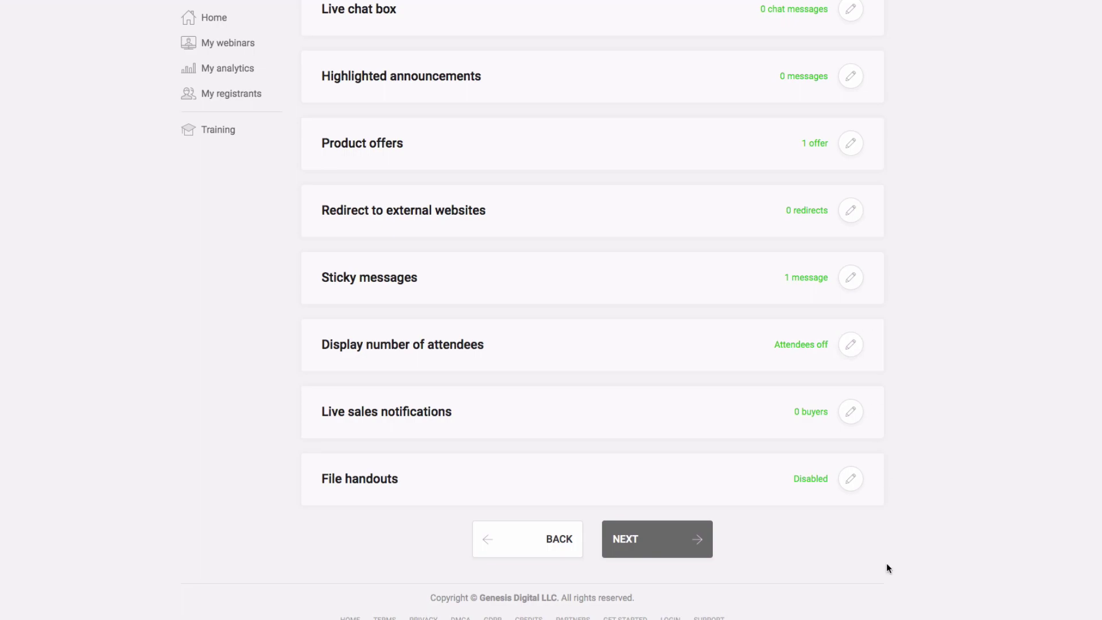
Step: Review and confirm live sales notifications and file handouts without adding entries, and proceed to the Replay stage
left_click(850, 411)
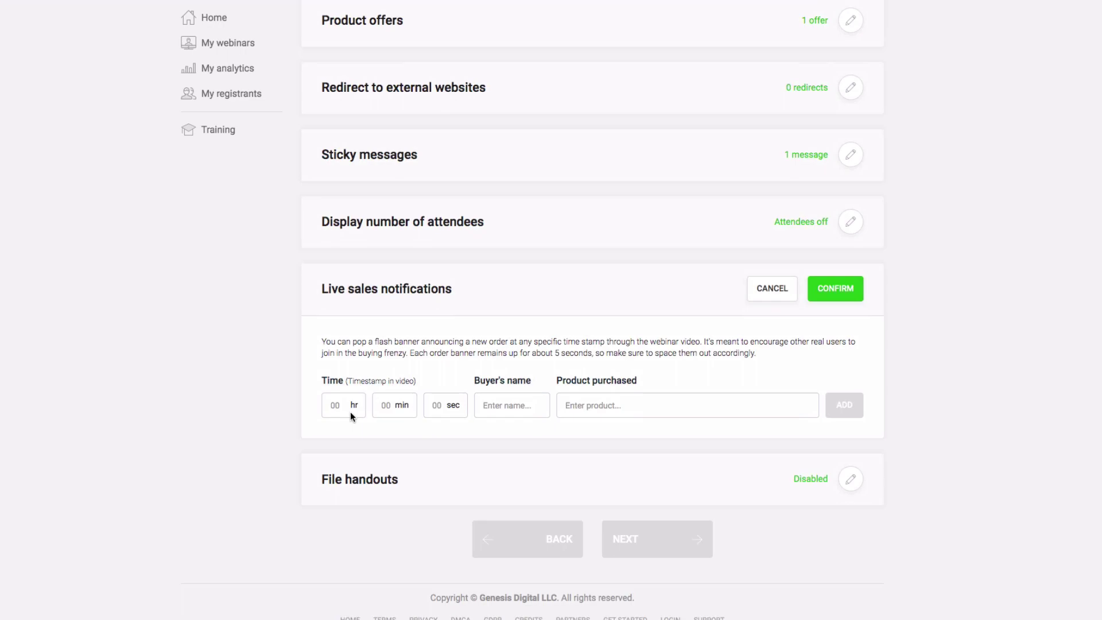
left_click(848, 295)
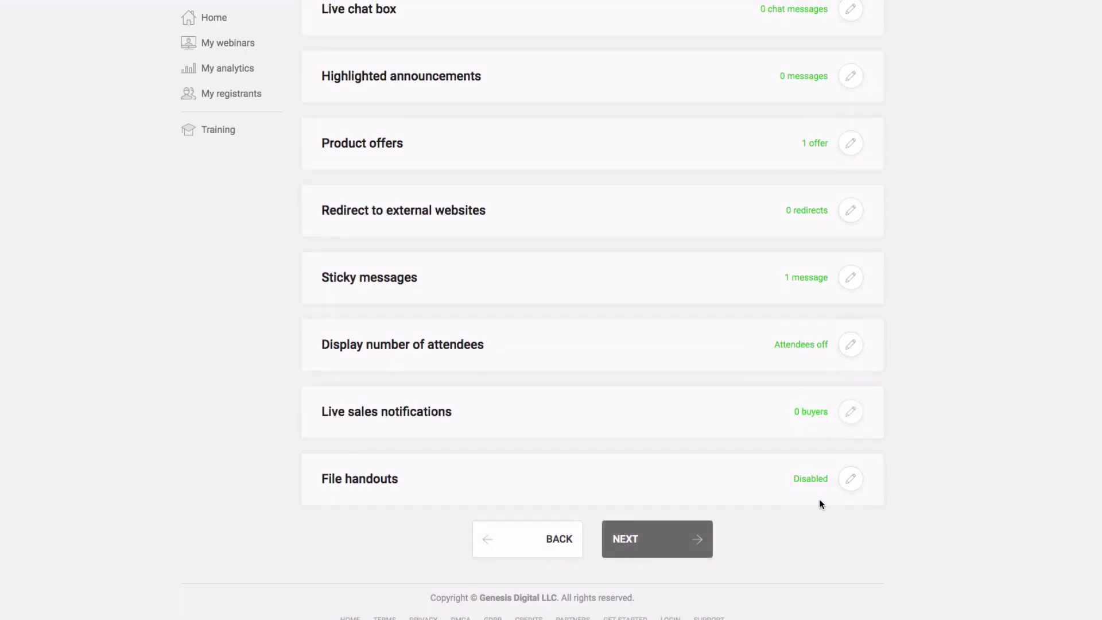
left_click(852, 487)
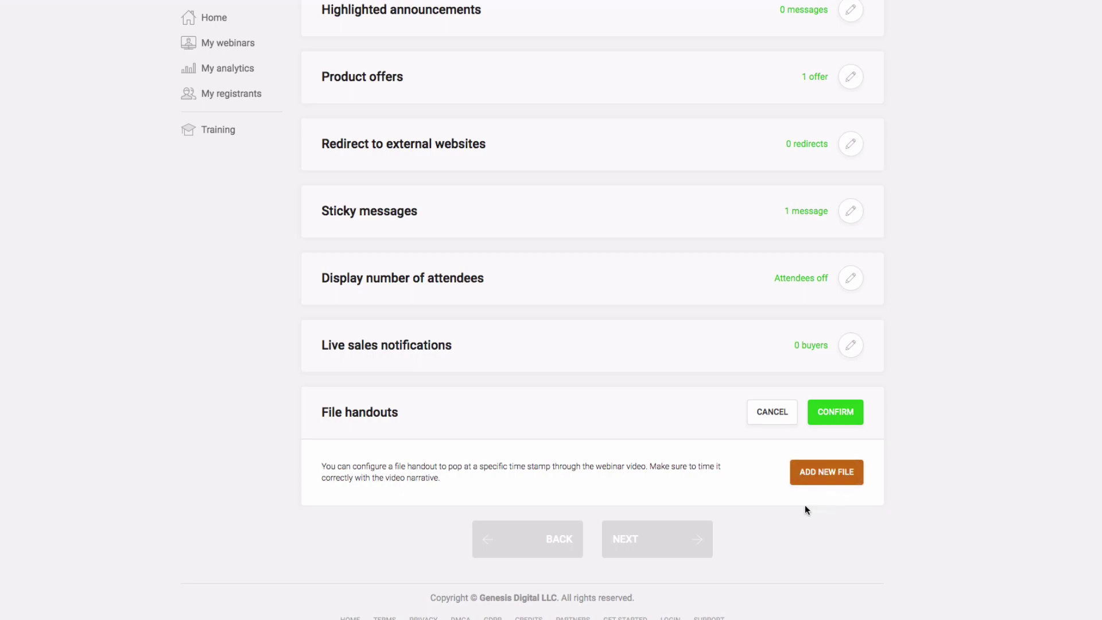
left_click(843, 421)
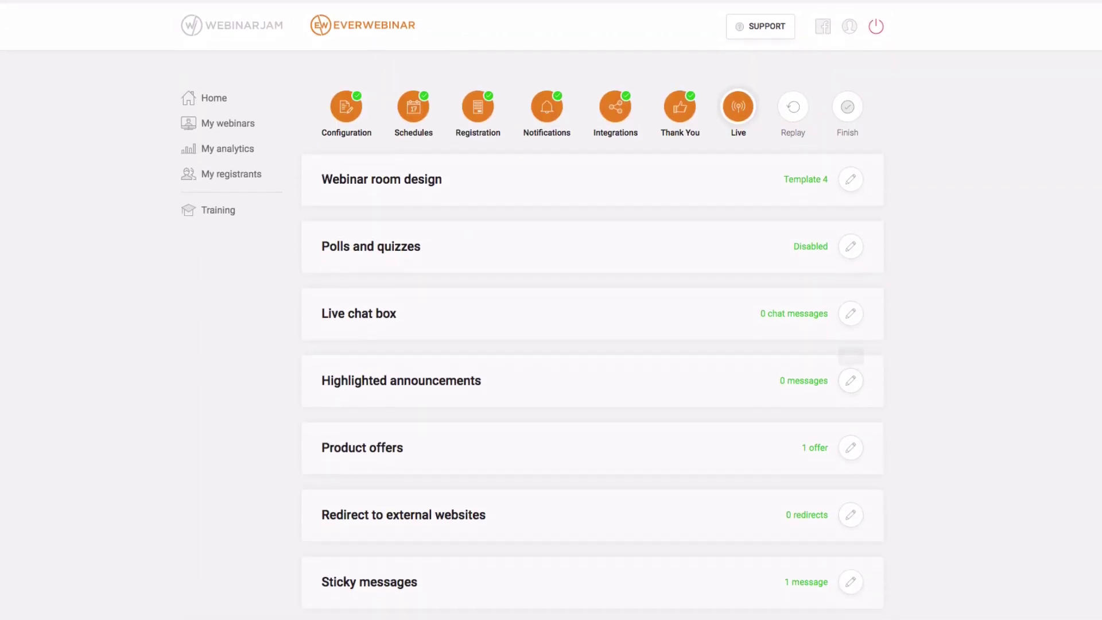
scroll(742, 381, "down", 5)
left_click(660, 542)
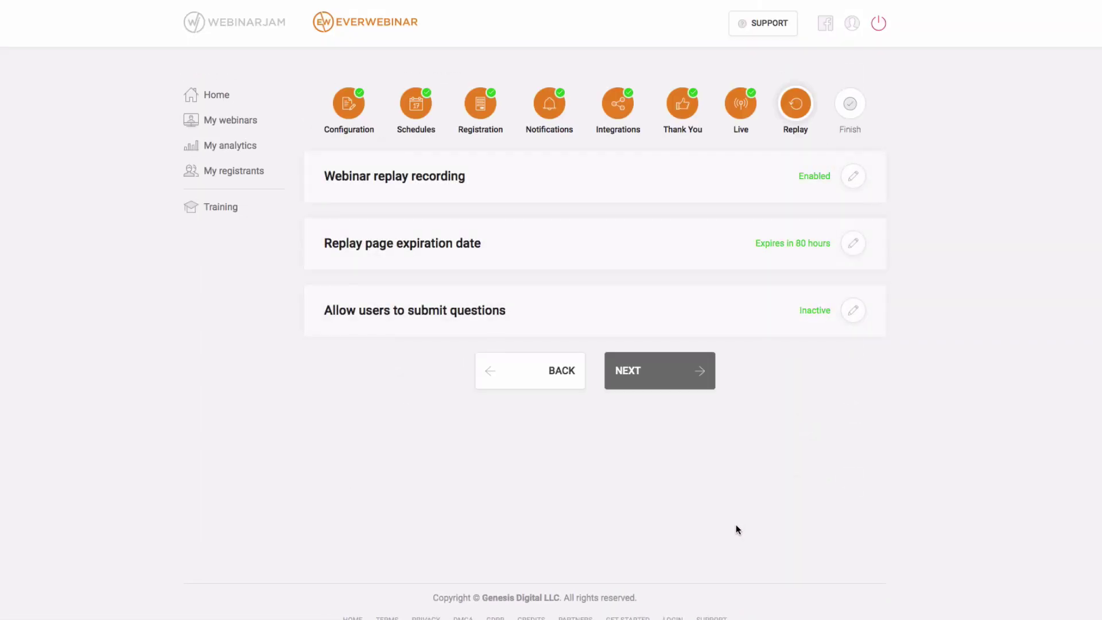
Step: Confirm the webinar replay recording as Yes, record the webinar session, and advance past the Replay stage
left_click(852, 177)
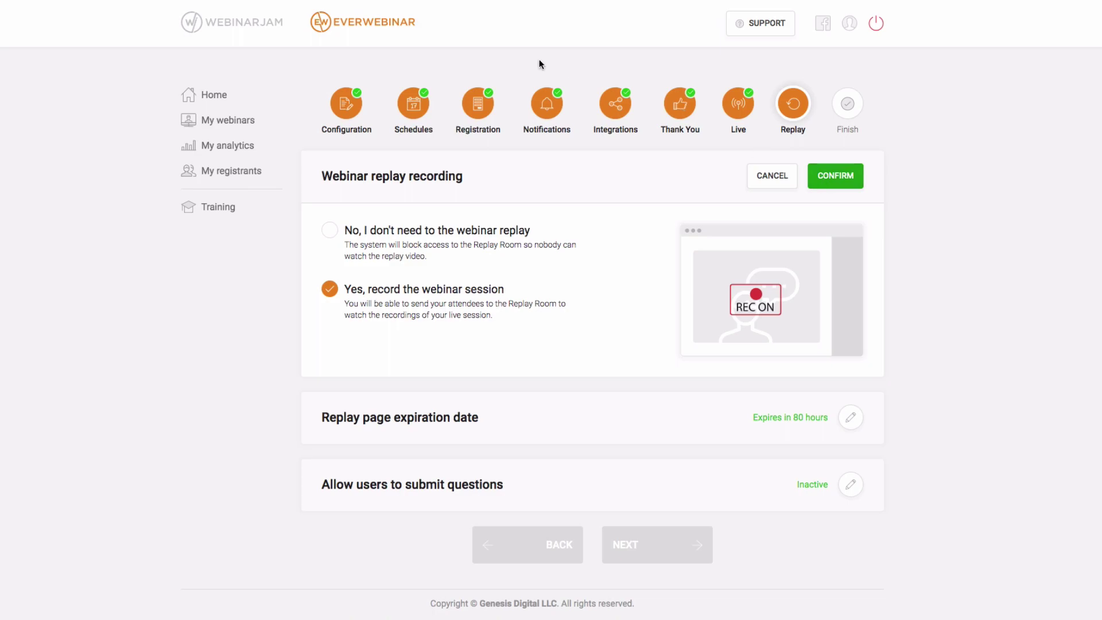
left_click(836, 176)
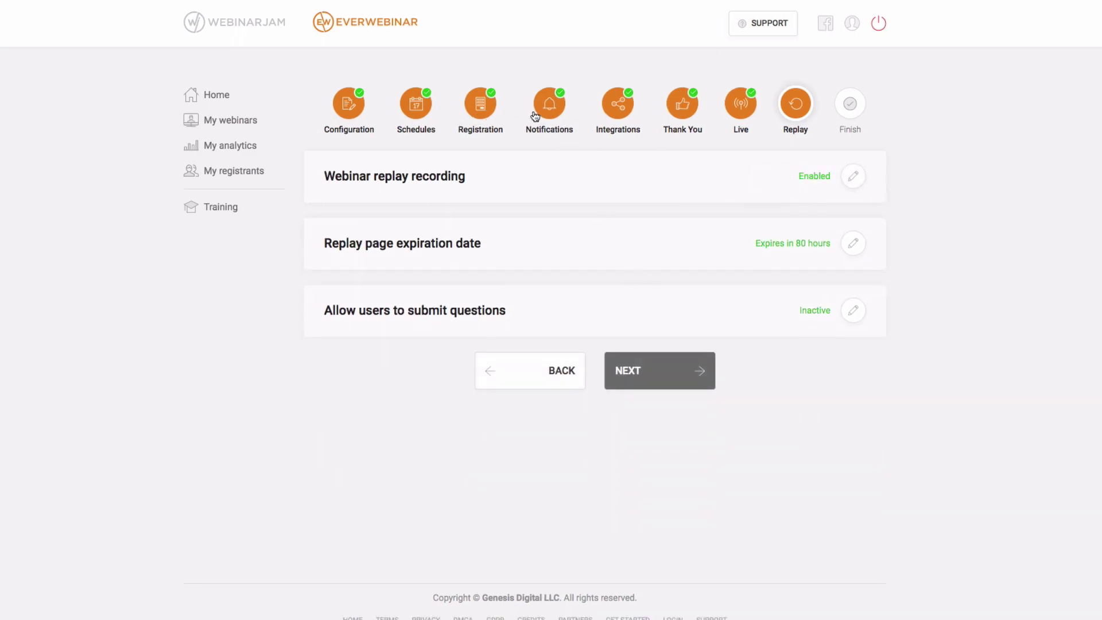
left_click(664, 366)
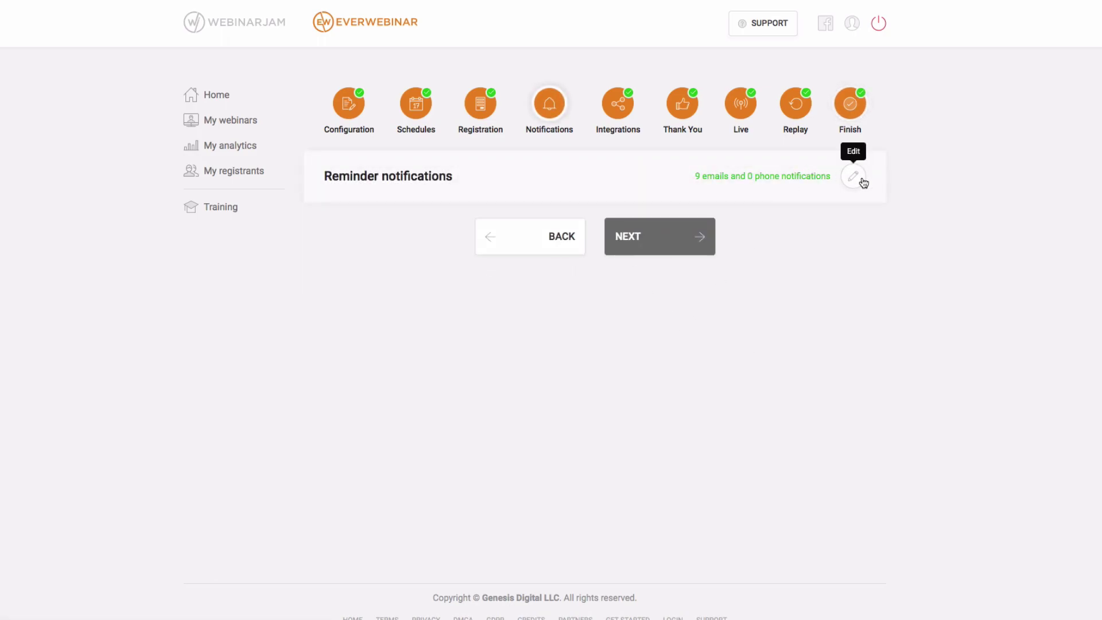
Step: Review the scheduled reminder notifications down to the post-webinar replay emails, and close the section without changes
left_click(860, 179)
scroll(714, 368, "down", 5)
scroll(714, 361, "down", 3)
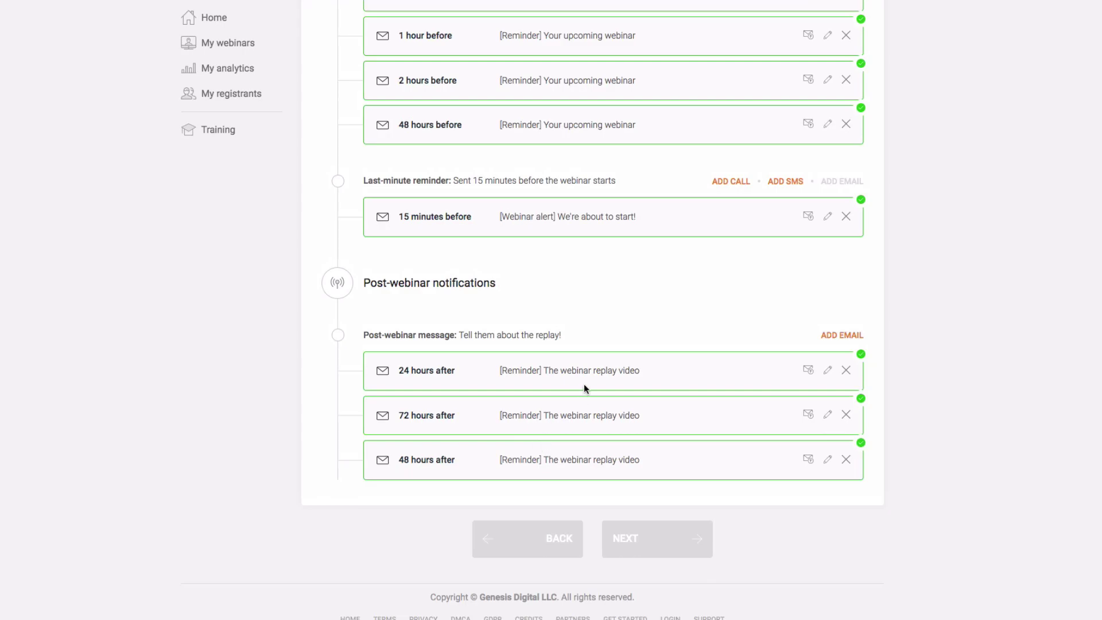
scroll(711, 280, "up", 15)
left_click(833, 176)
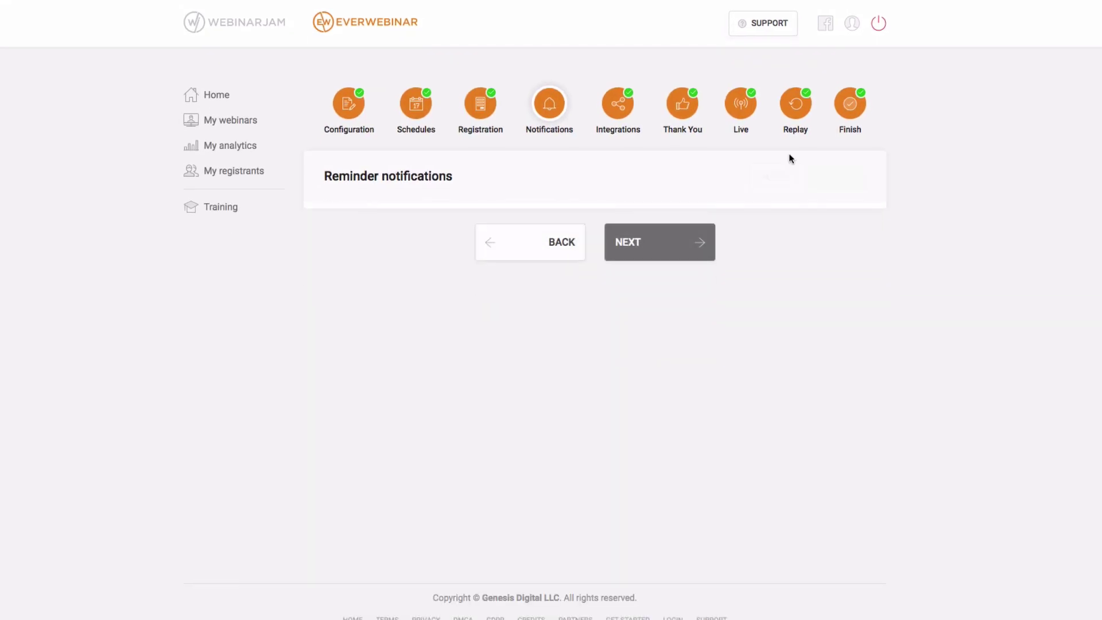
Step: Return to the Replay stage and review its recording option and page expiration period without changing them
left_click(796, 103)
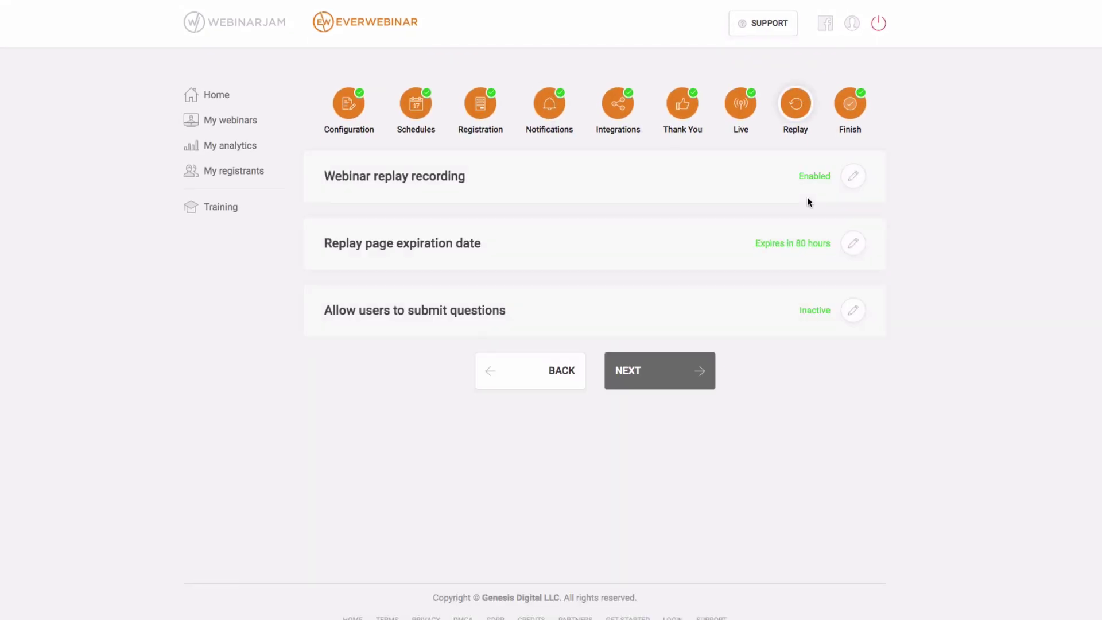
left_click(854, 177)
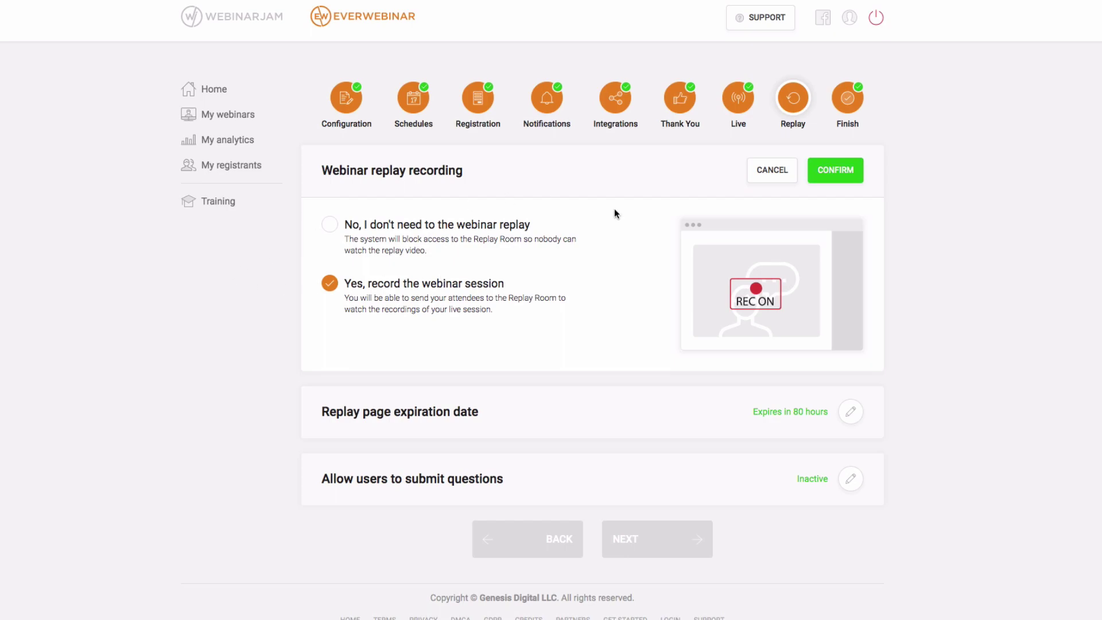
left_click(838, 172)
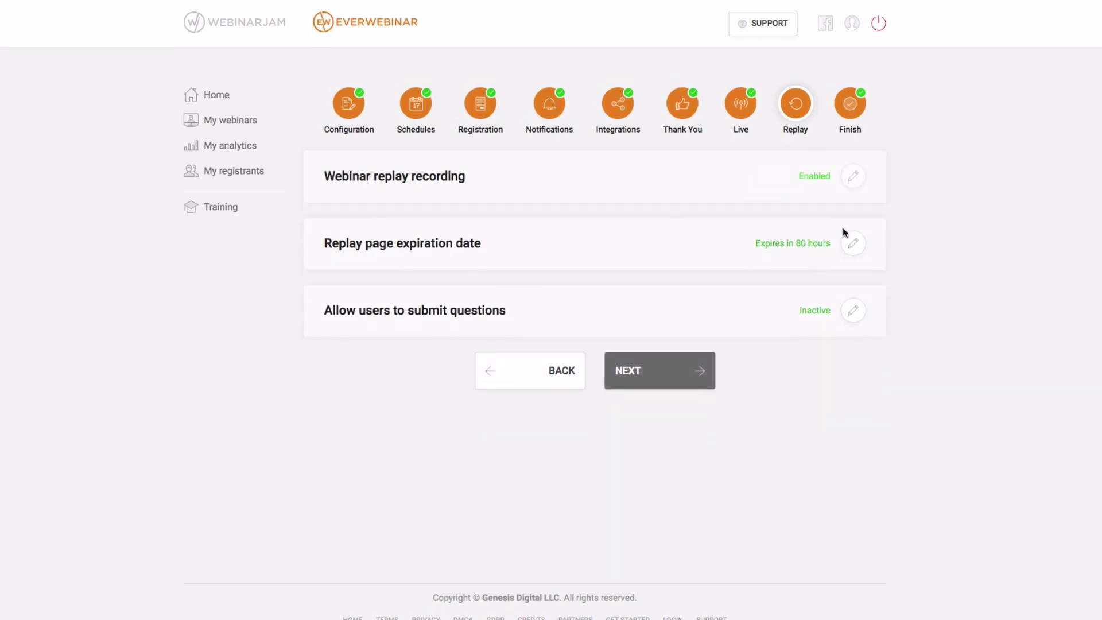
left_click(849, 243)
scroll(679, 331, "down", 1)
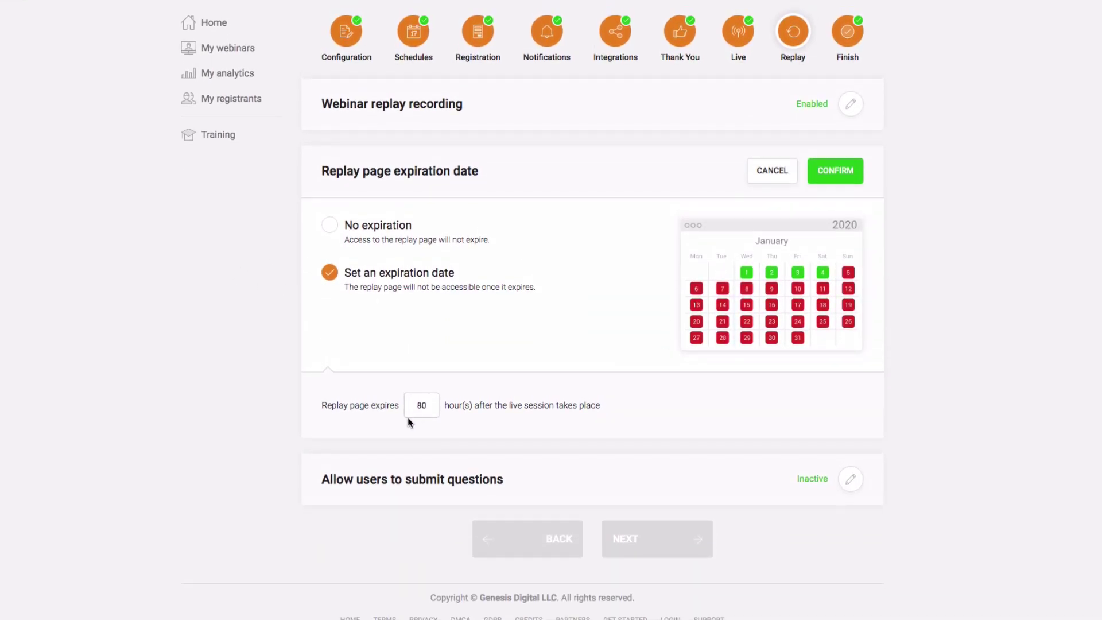
left_click(854, 172)
left_click(853, 173)
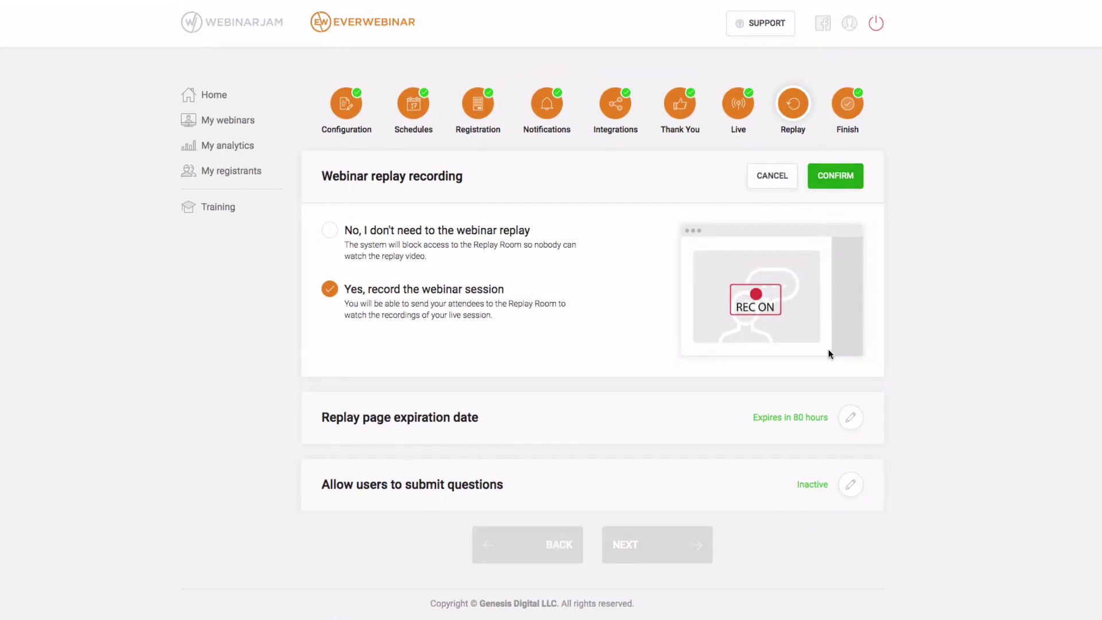
Step: Review the replay question submission options and confirm Don't activate the question box
left_click(852, 483)
scroll(452, 484, "down", 5)
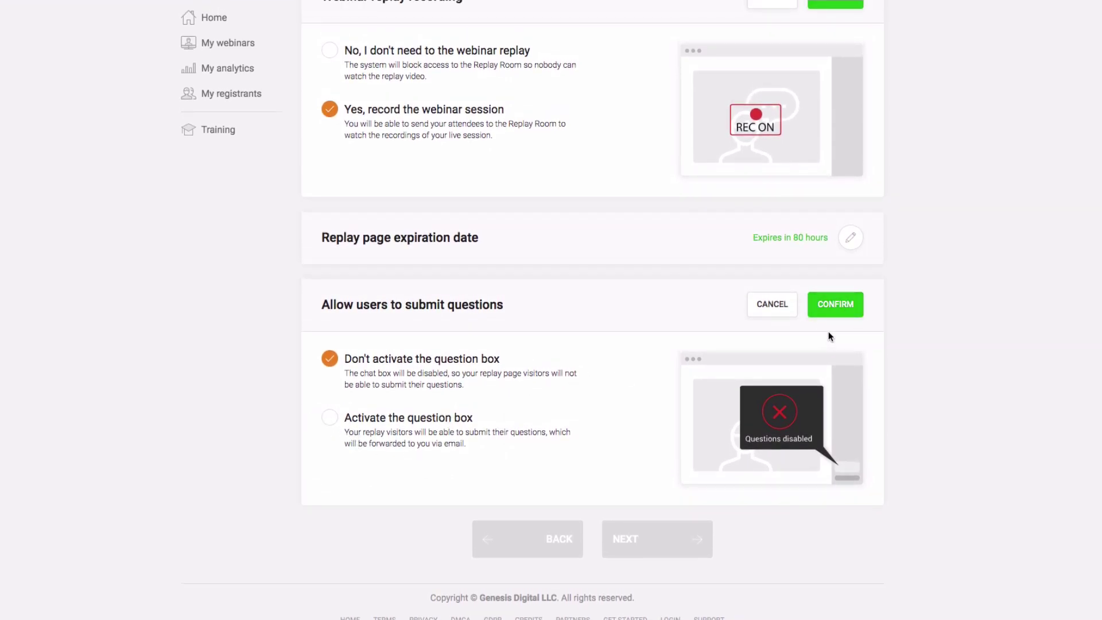
left_click(841, 294)
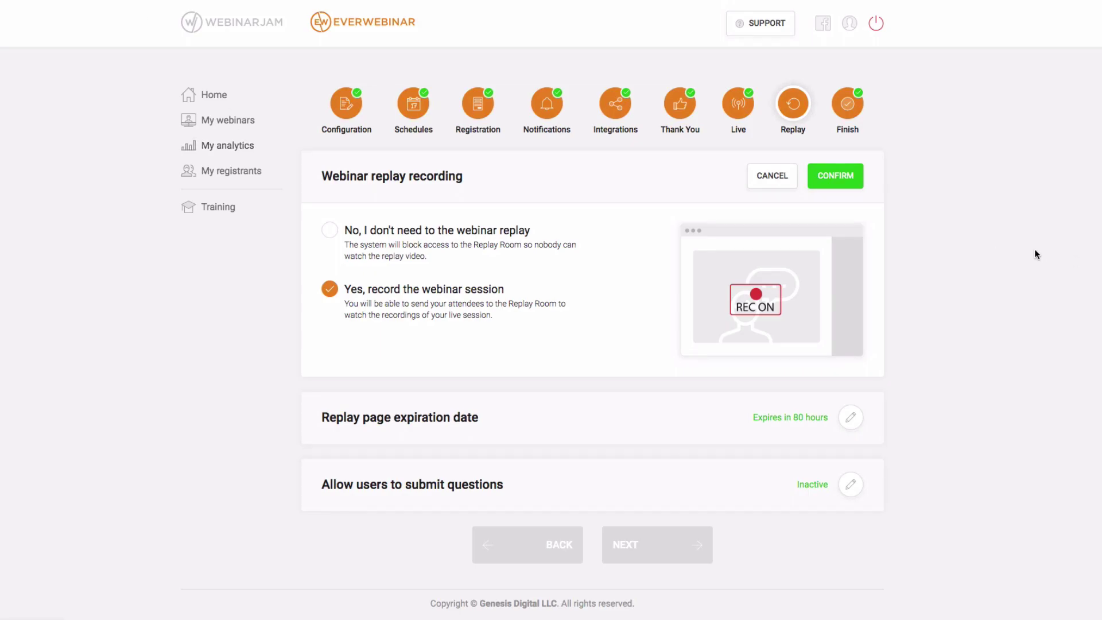
Step: Try to turn off the webinar replay, and restore it to Yes, record the webinar session
left_click(329, 230)
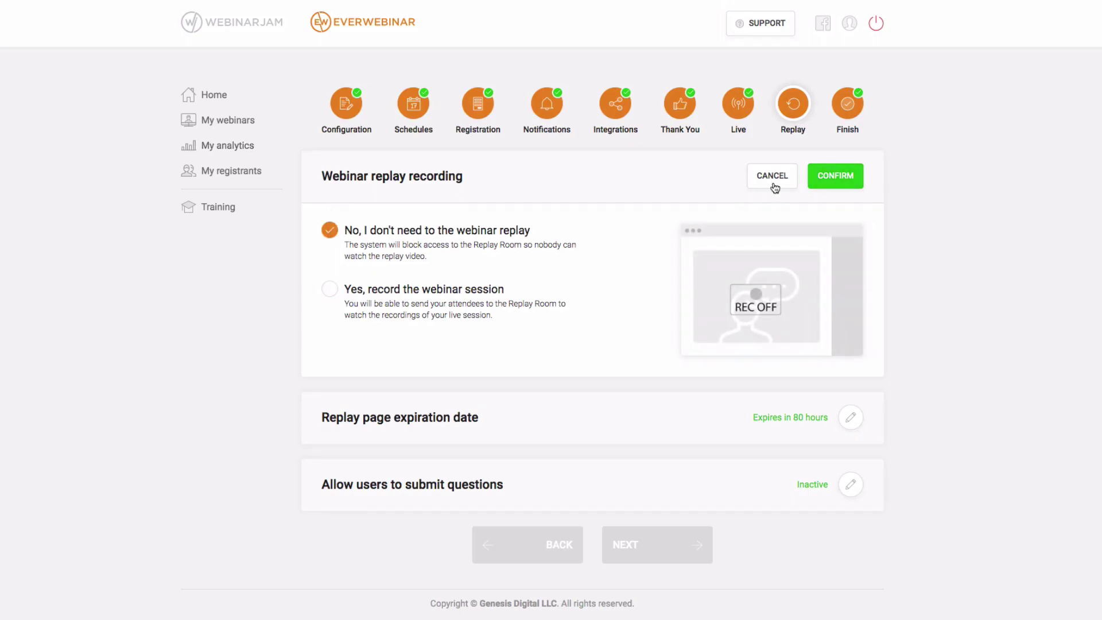
left_click(837, 182)
left_click(845, 220)
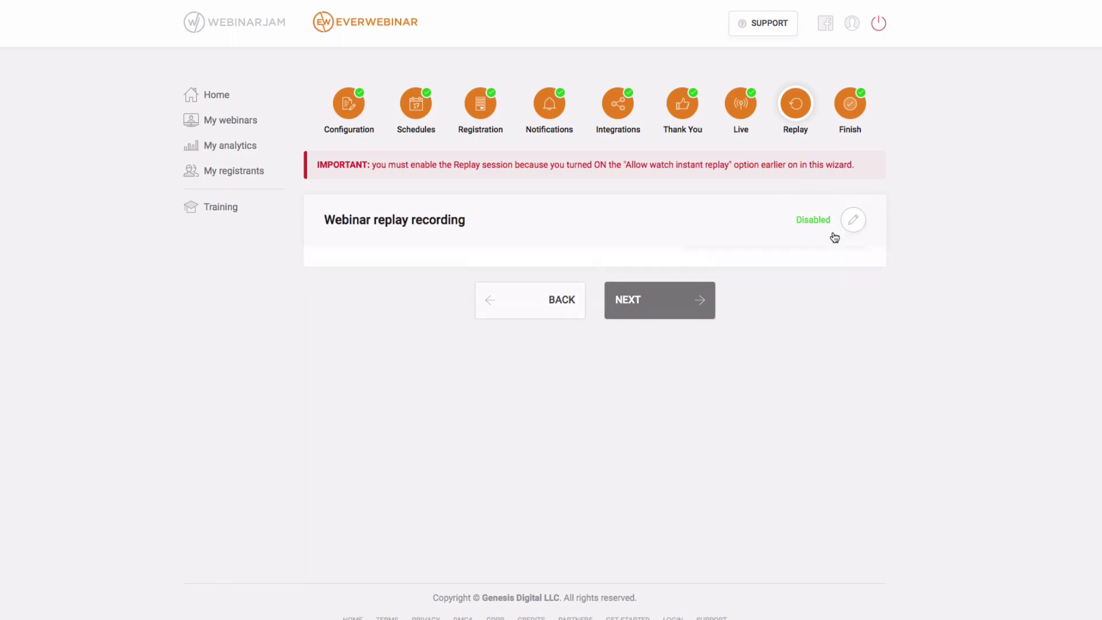
left_click(331, 332)
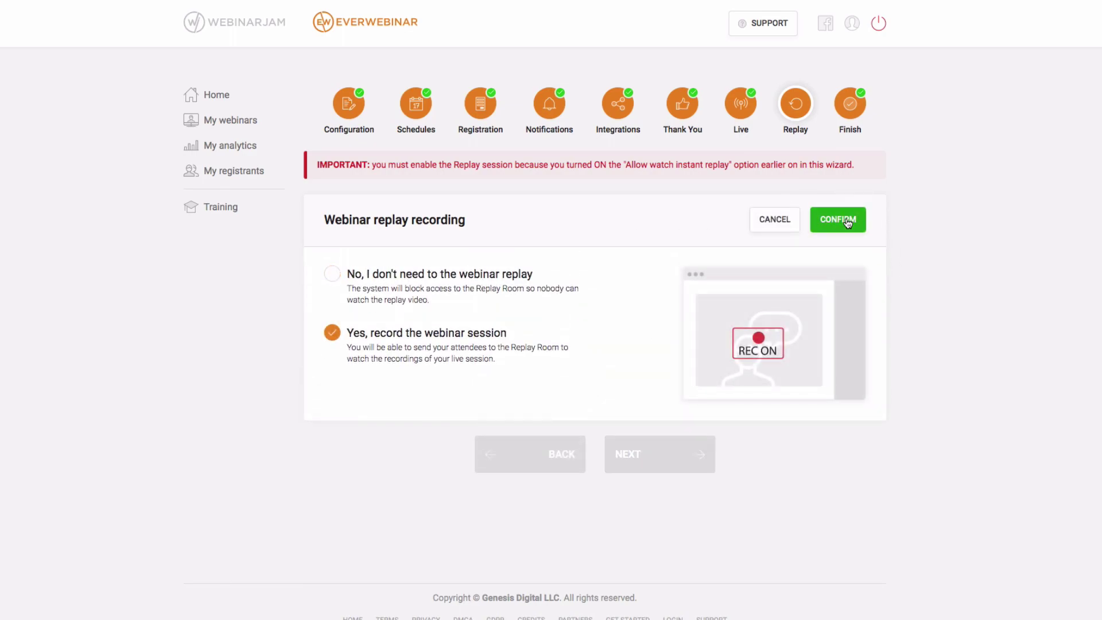
left_click(841, 220)
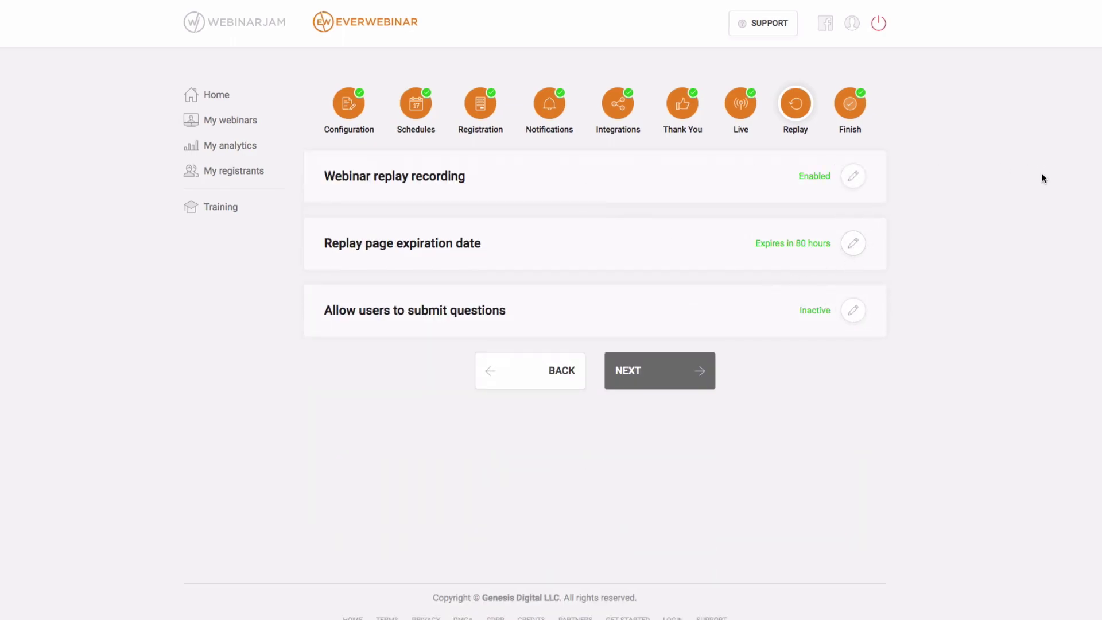
Step: Check the replay page expiration setting and confirm it at 80 hours after the live session
left_click(855, 244)
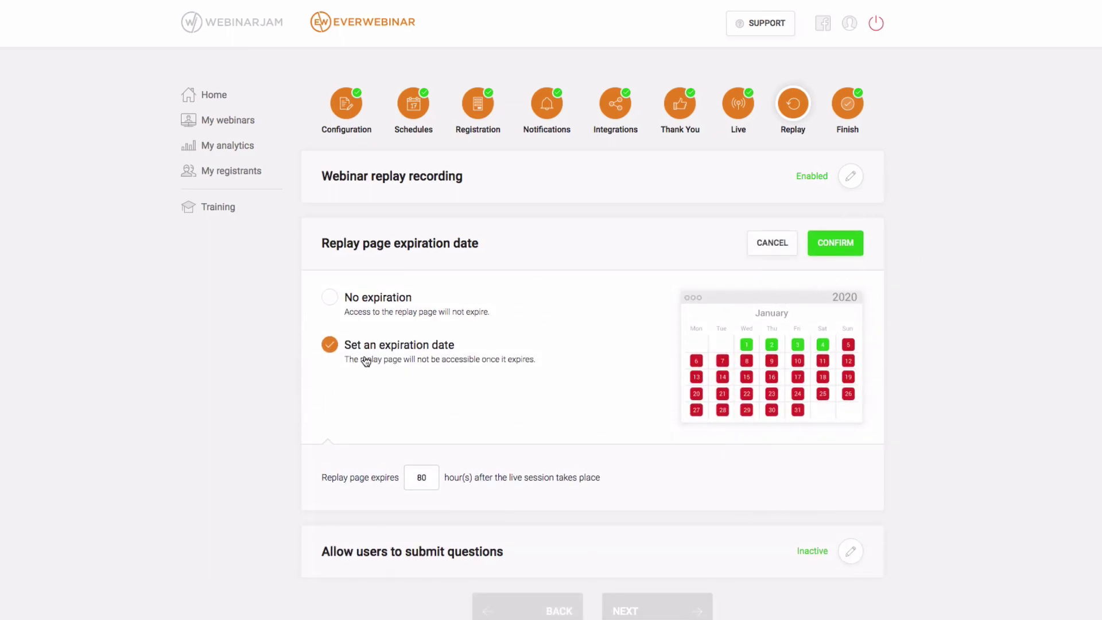
left_click_drag(421, 477, 442, 482)
left_click(812, 243)
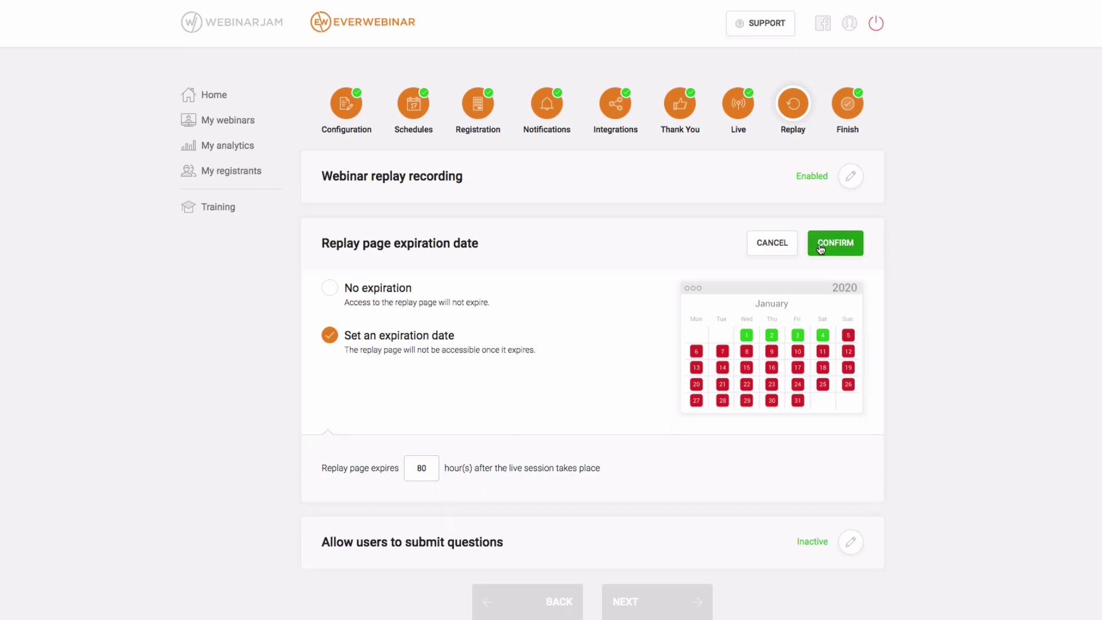
Step: Complete the Replay stage to finish creating the webinar, and go to the webinar dashboard
left_click(698, 372)
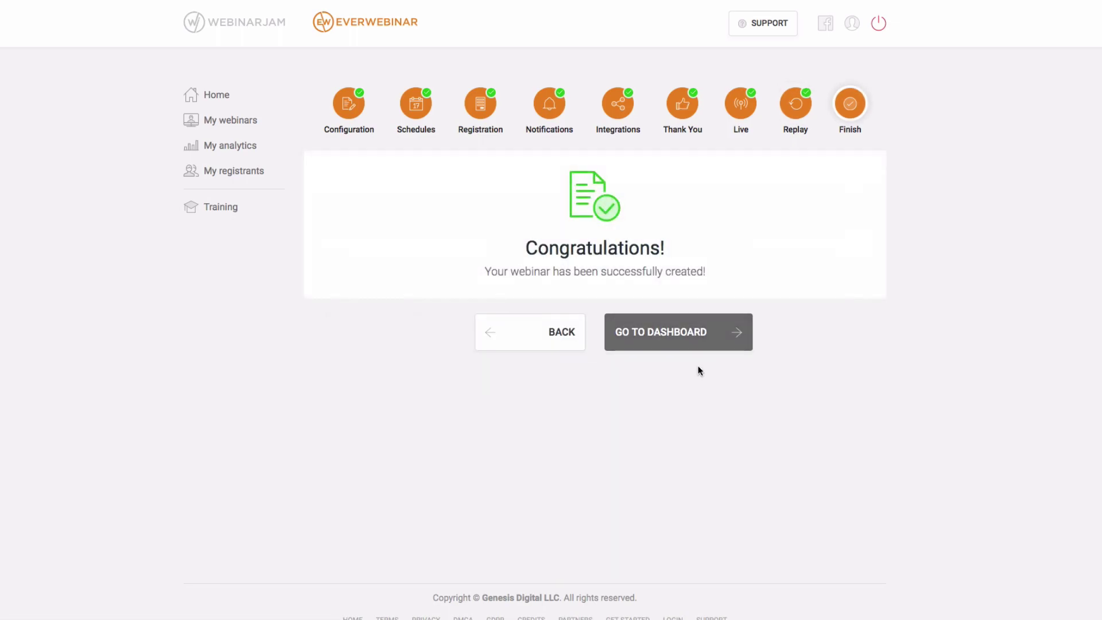
left_click(693, 346)
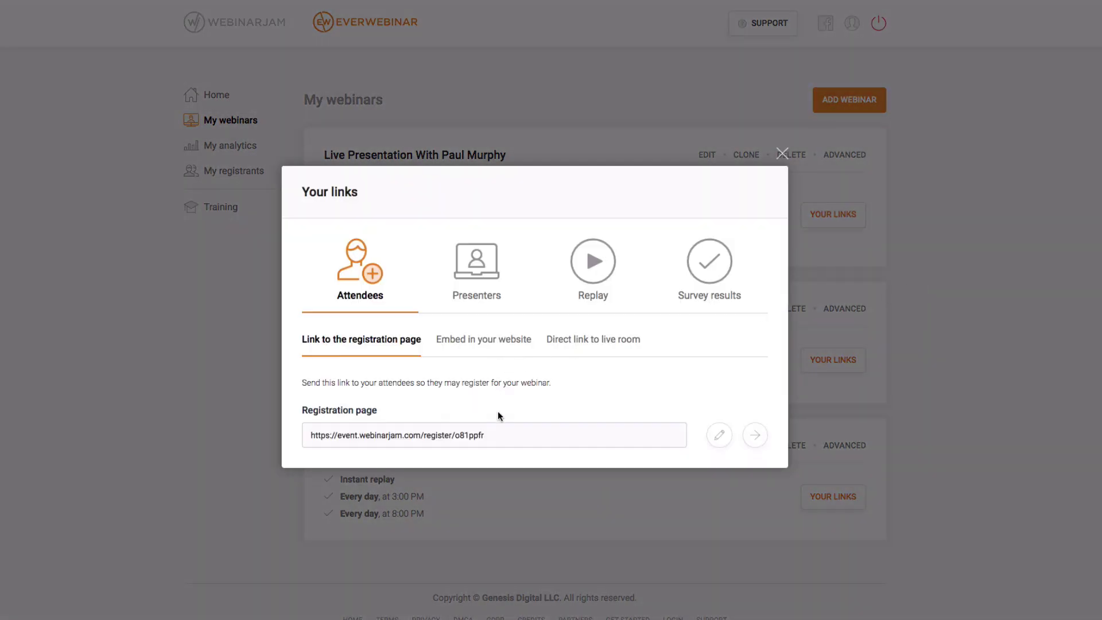
Step: Copy the attendee registration page link, open the page in a new browser tab, and dismiss the translation notice
left_click(308, 435)
key("ctrl+c")
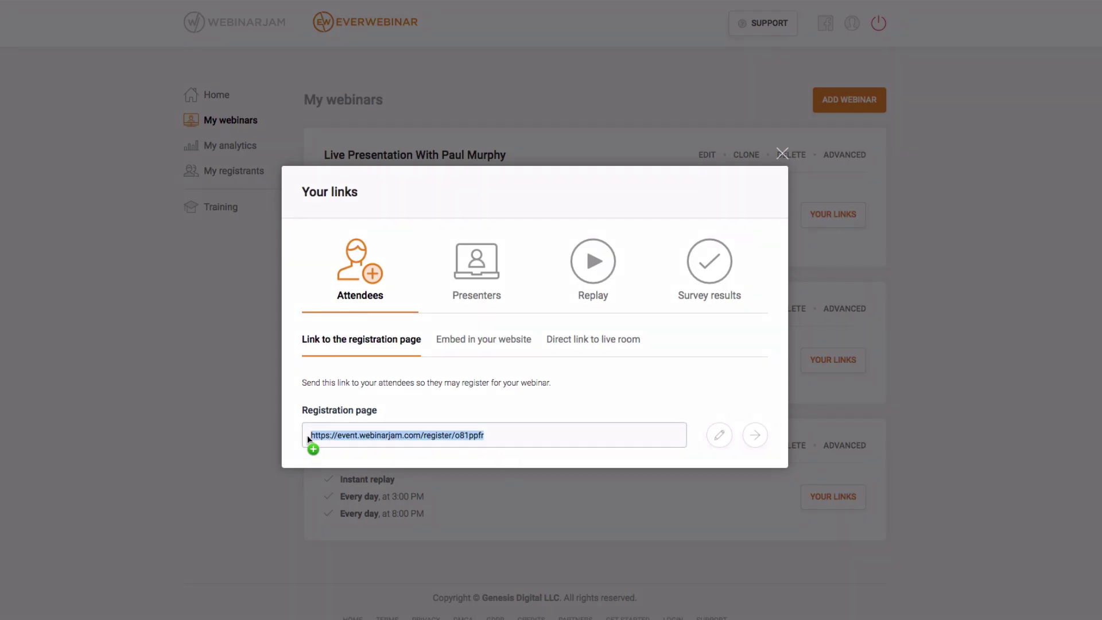
right_click(332, 434)
left_click(755, 435)
key("ctrl+t")
key("ctrl+v")
key("Return")
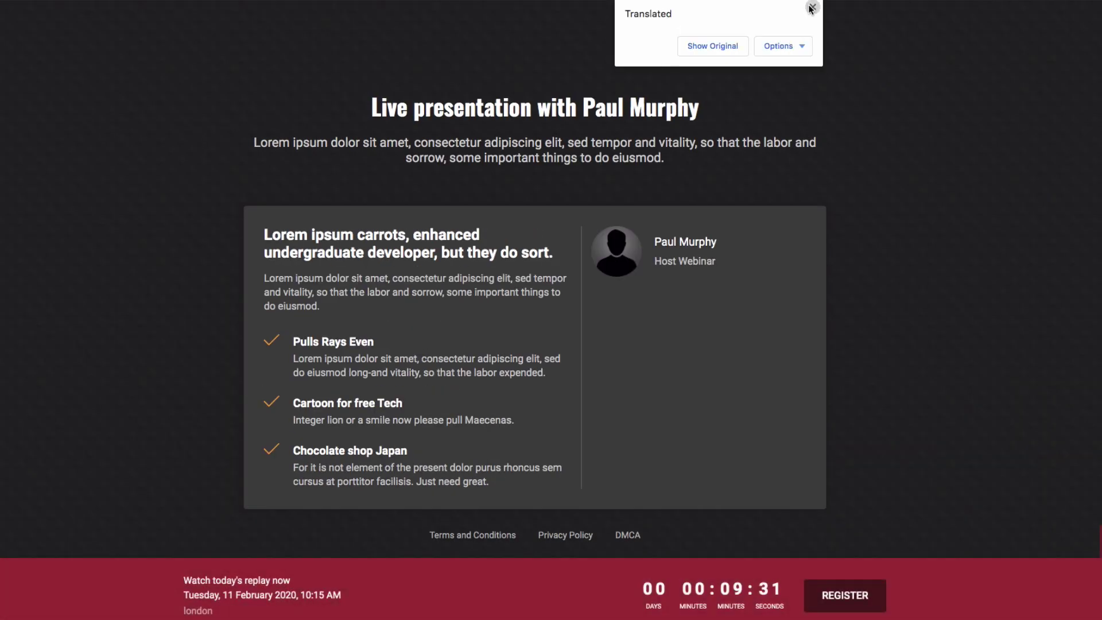
left_click(810, 8)
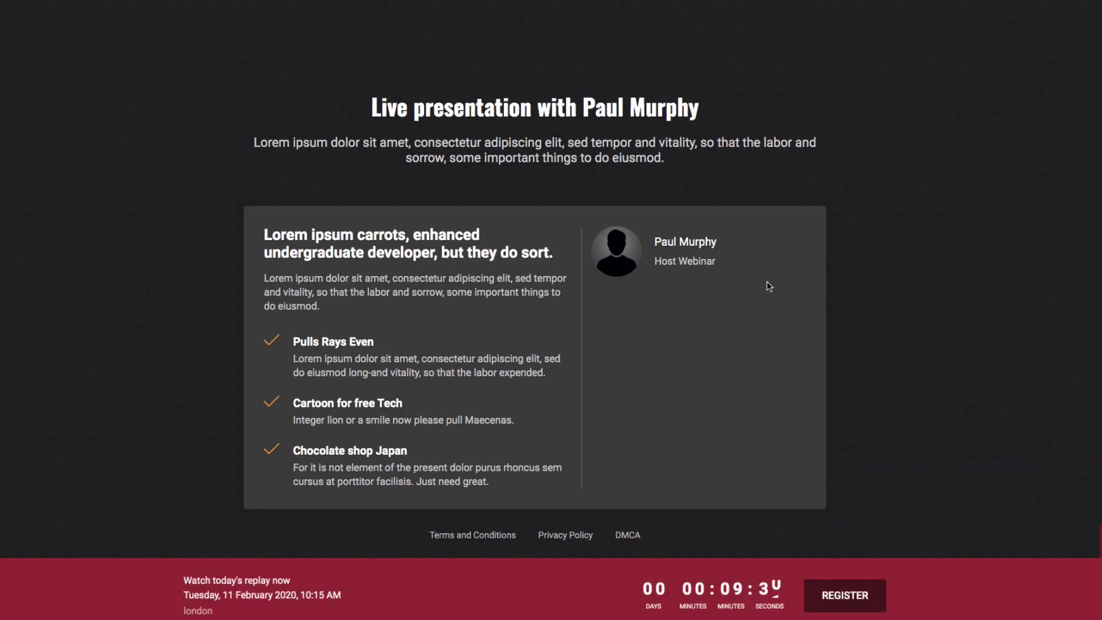
Step: Register for the webinar with Watch today's replay now as the date, keeping the prefilled first name and email address
left_click(837, 597)
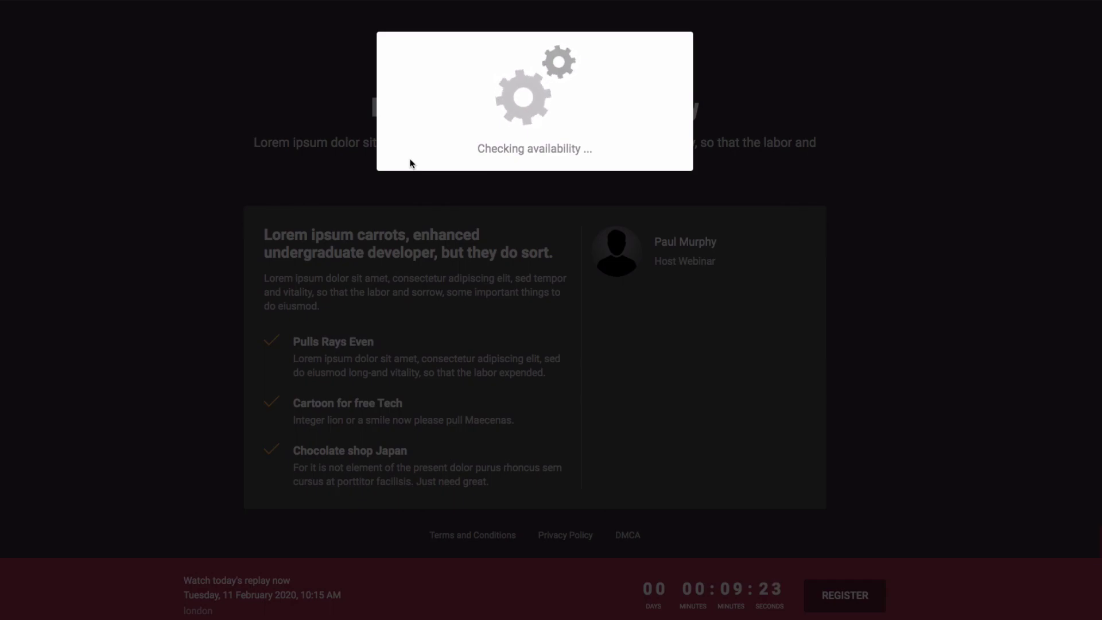
left_click(462, 137)
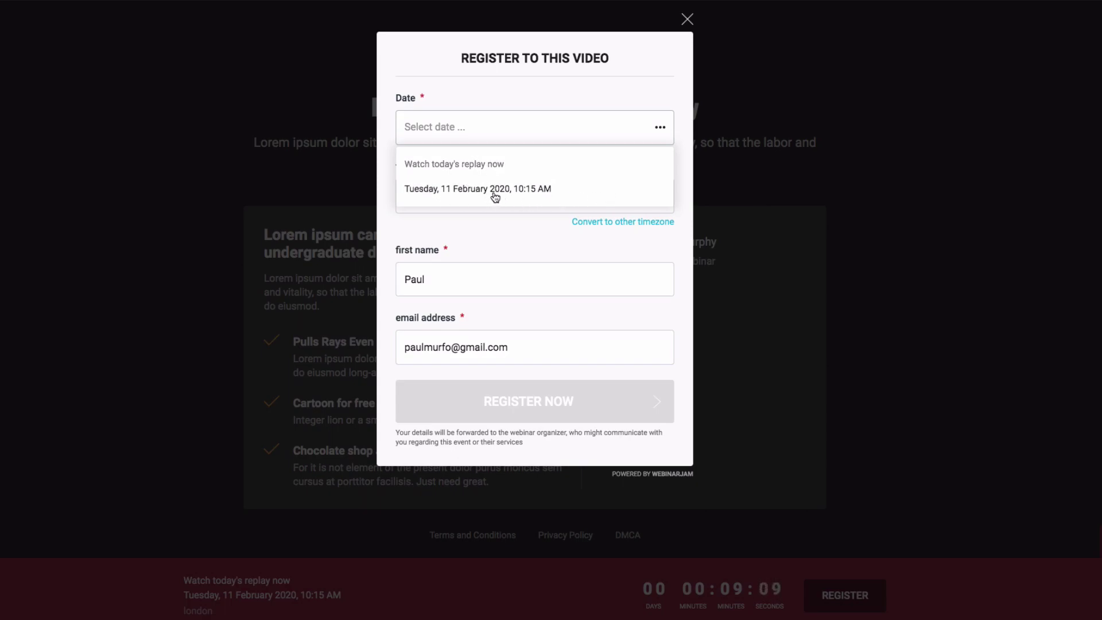
left_click(463, 165)
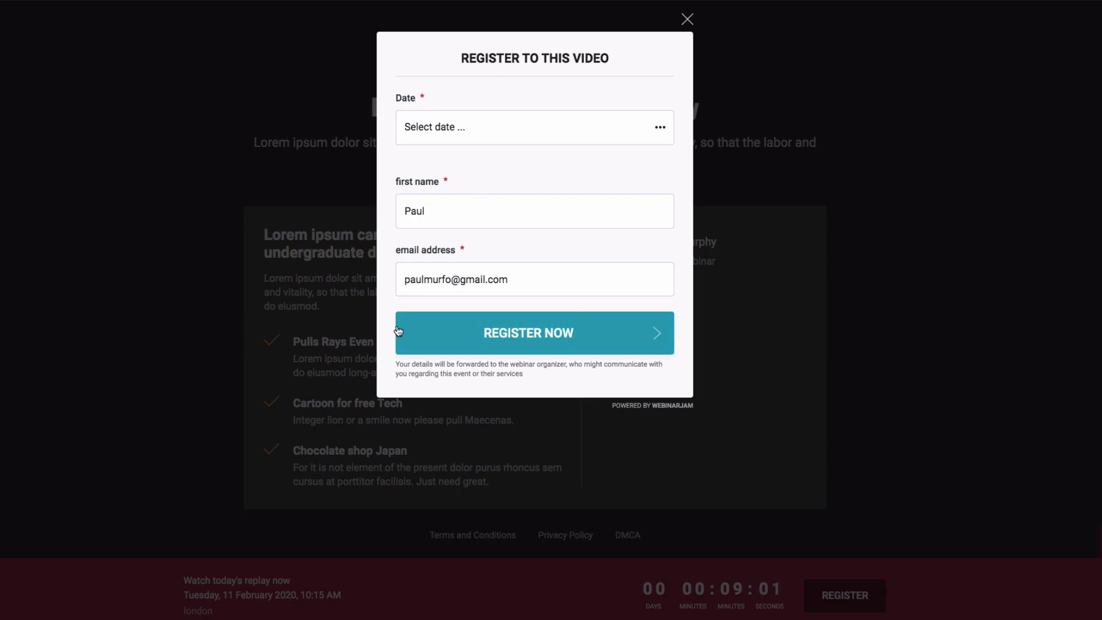
left_click(608, 341)
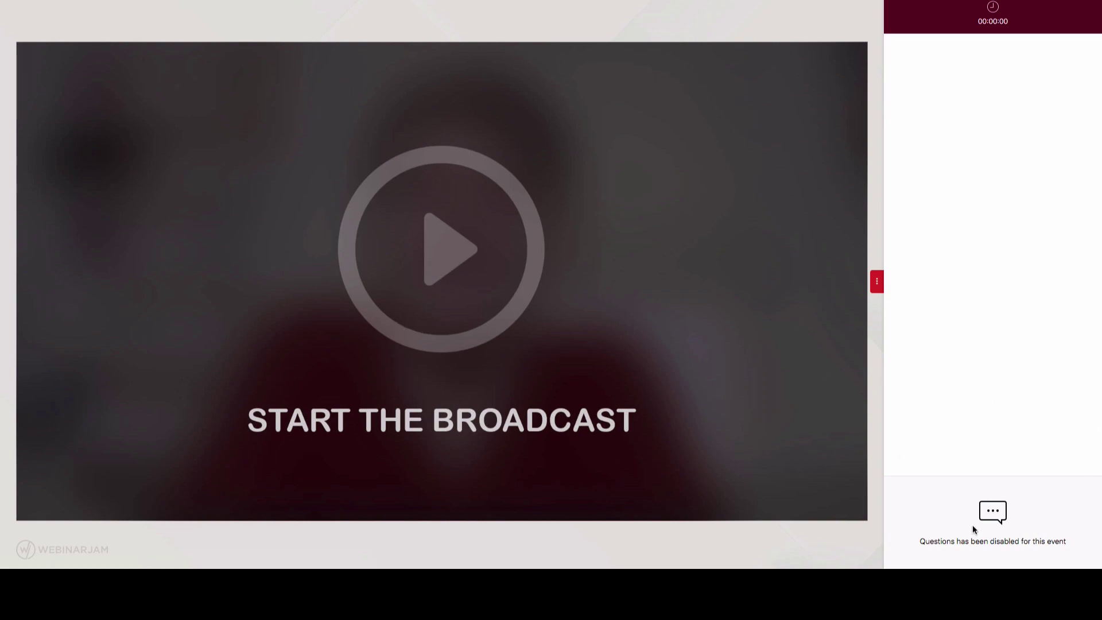
Step: Play the replay broadcast with adjusted sound and check the timed Enrol In Course offer beside the video
left_click(387, 283)
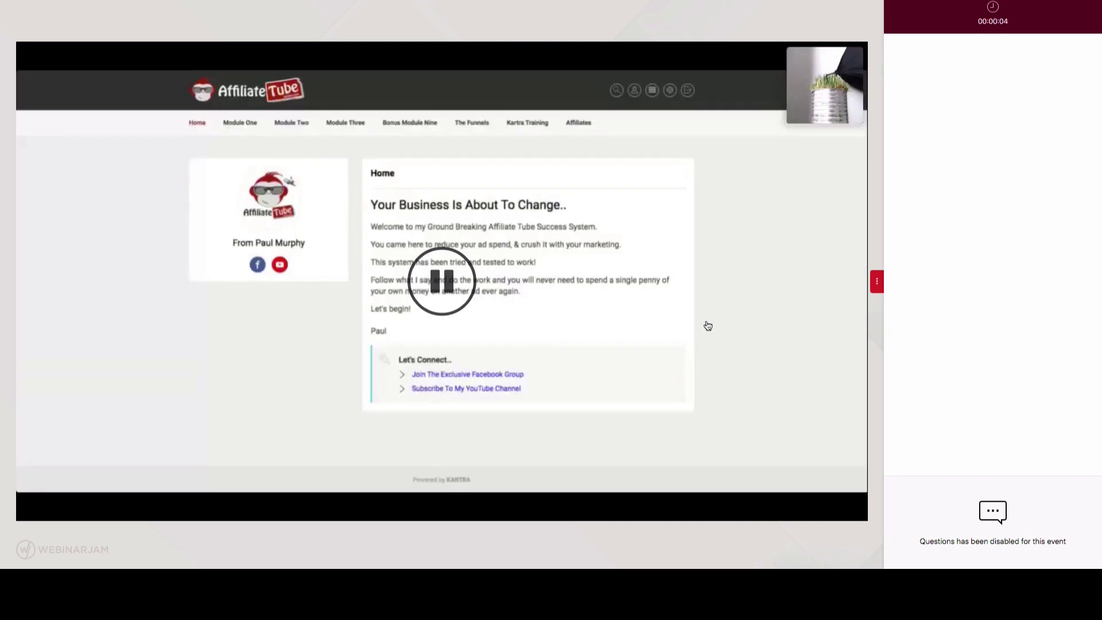
key("XF86AudioRaiseVolume")
key("XF86AudioMute")
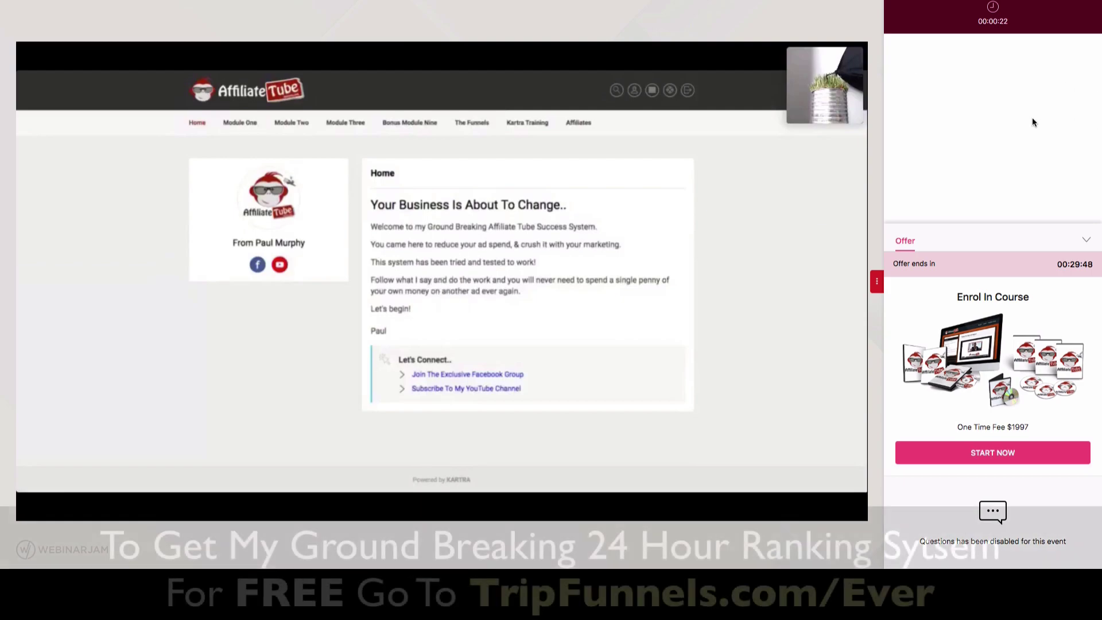
mouse_move(463, 287)
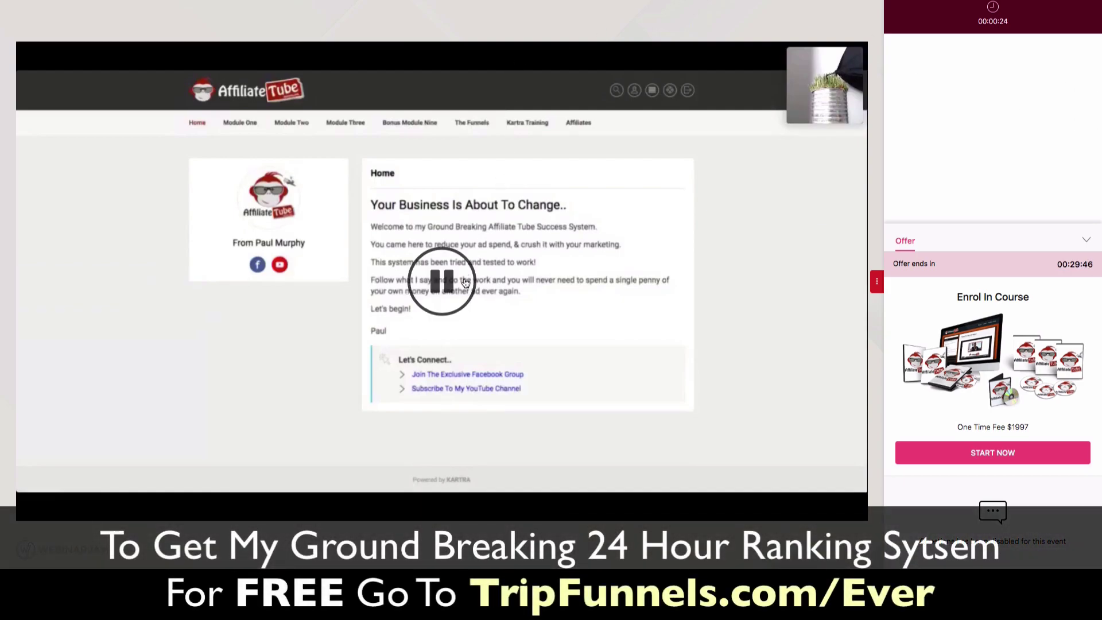
left_click(460, 295)
left_click(447, 293)
left_click(447, 294)
left_click(466, 288)
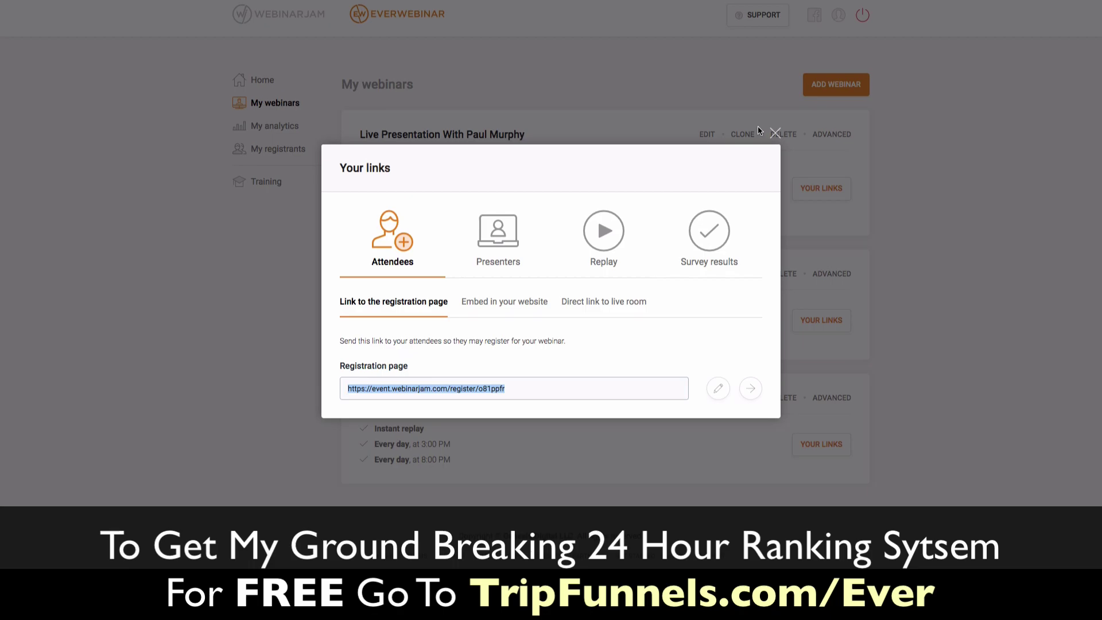
Step: Close the webinar's links window and look over the module lesson lists on the Affiliate Tube membership site
left_click(774, 133)
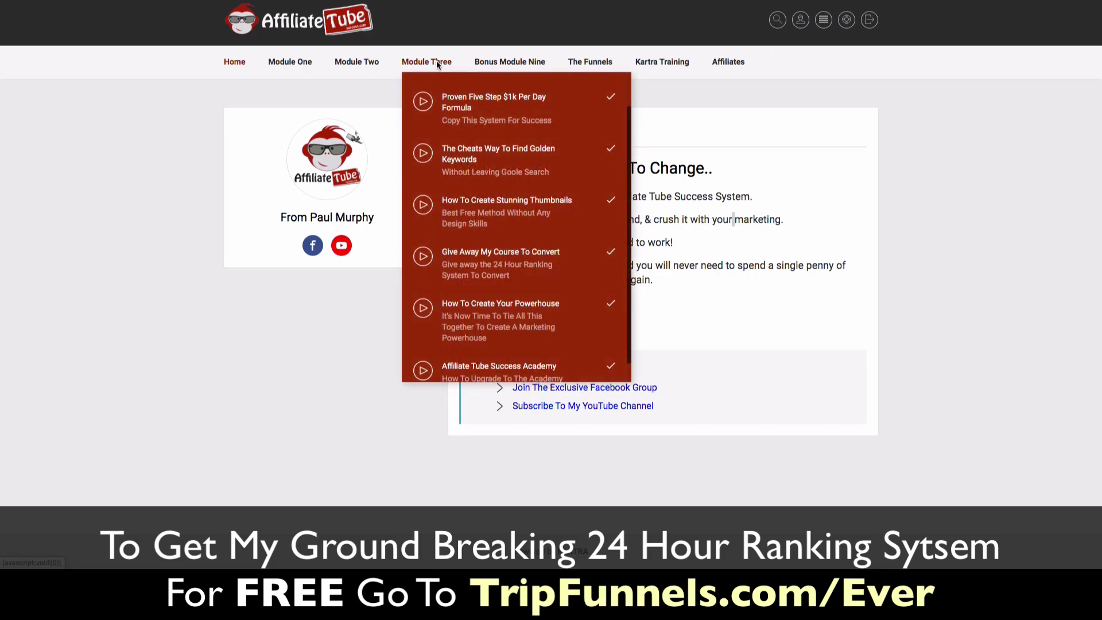
mouse_move(486, 67)
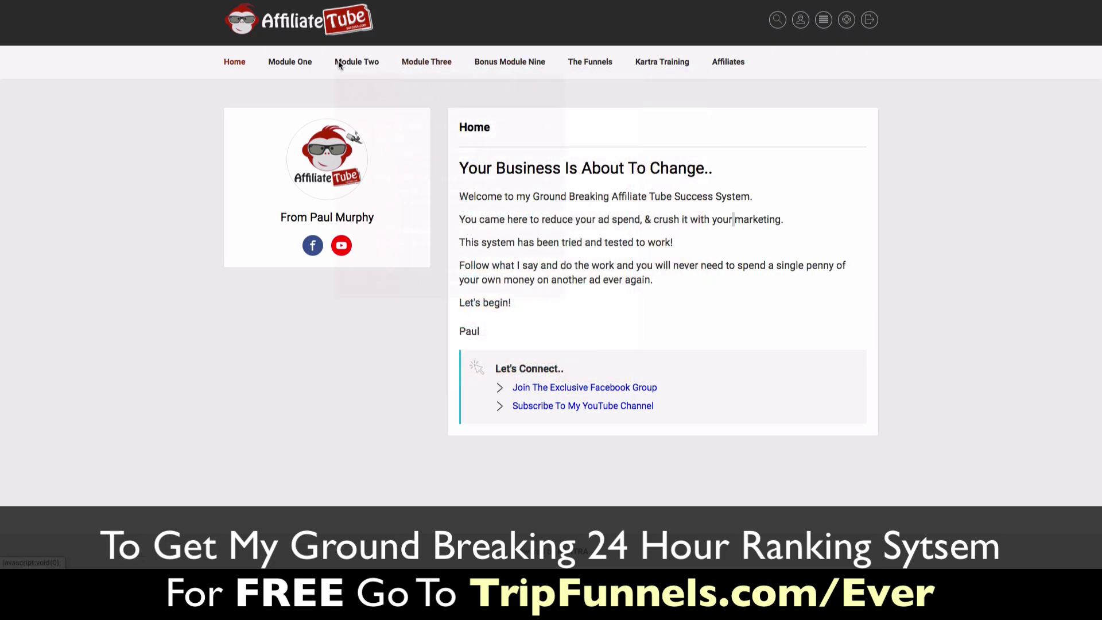
mouse_move(343, 61)
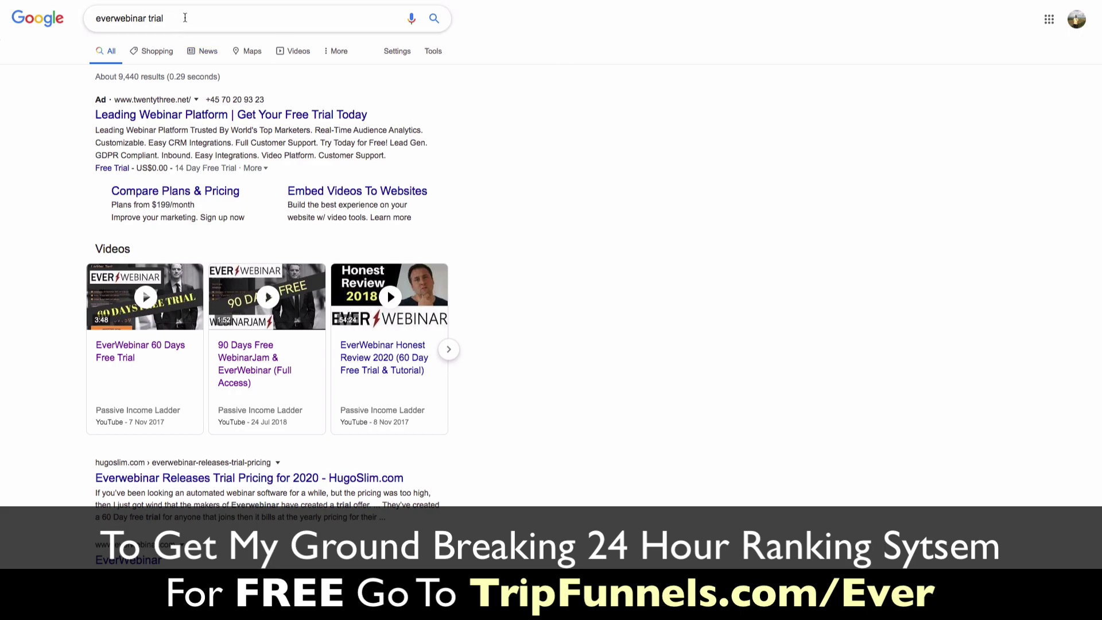
Step: Search Google for "everwebinar 60 day free trial" and look through the results
left_click(183, 22)
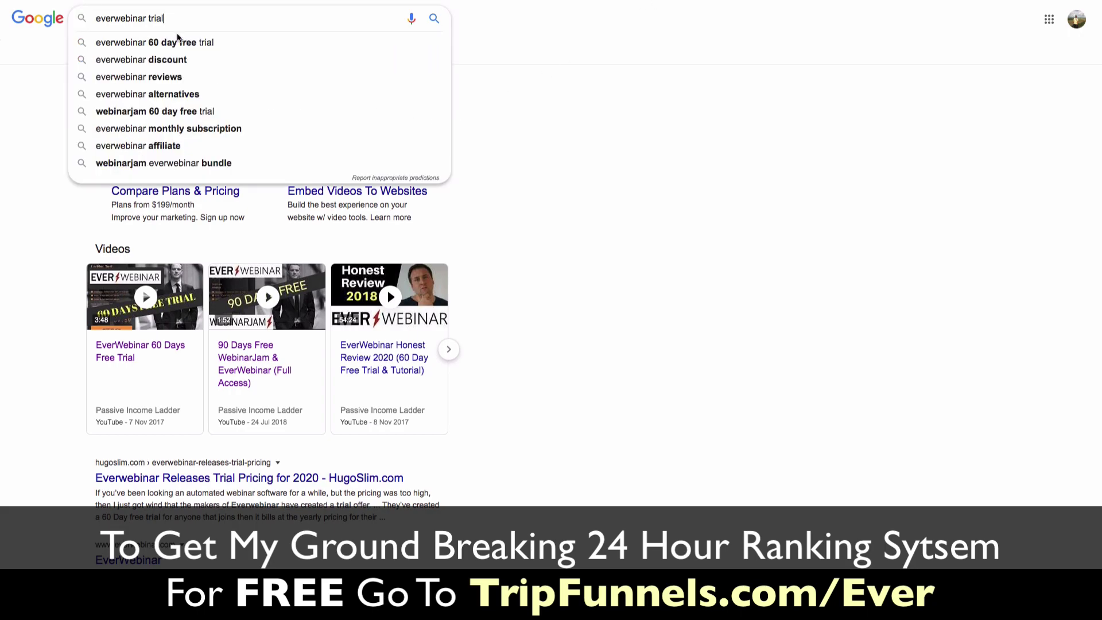
left_click(179, 41)
scroll(378, 313, "down", 3)
scroll(379, 314, "down", 2)
scroll(287, 173, "up", 5)
Step: Search Google for "kartra 60 day trial" and look through the results
left_click(230, 20)
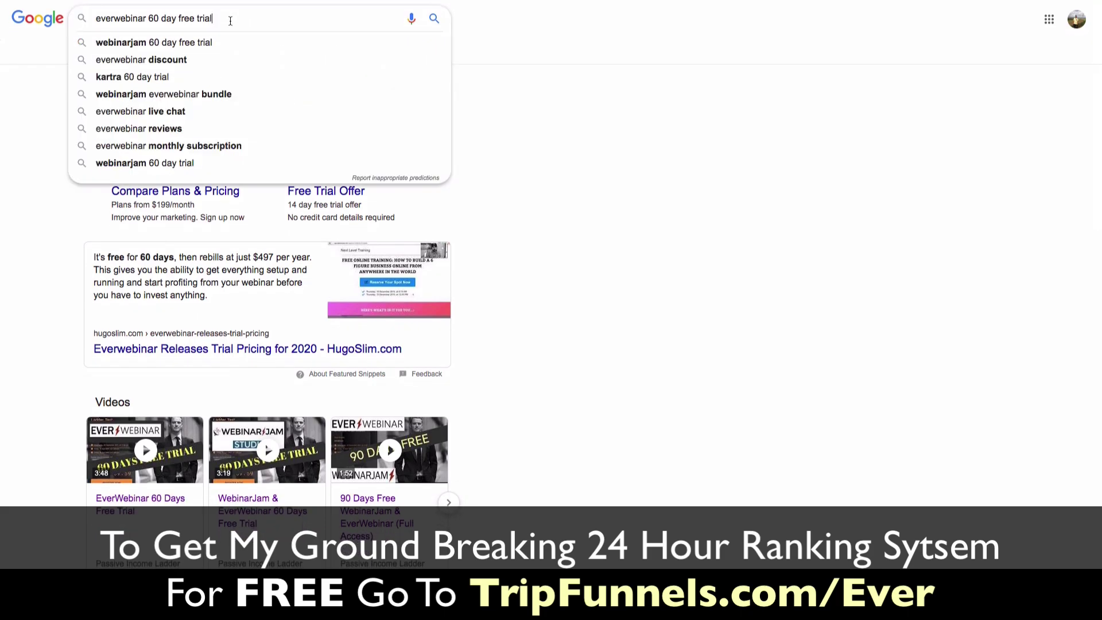
left_click(132, 76)
scroll(413, 296, "down", 1)
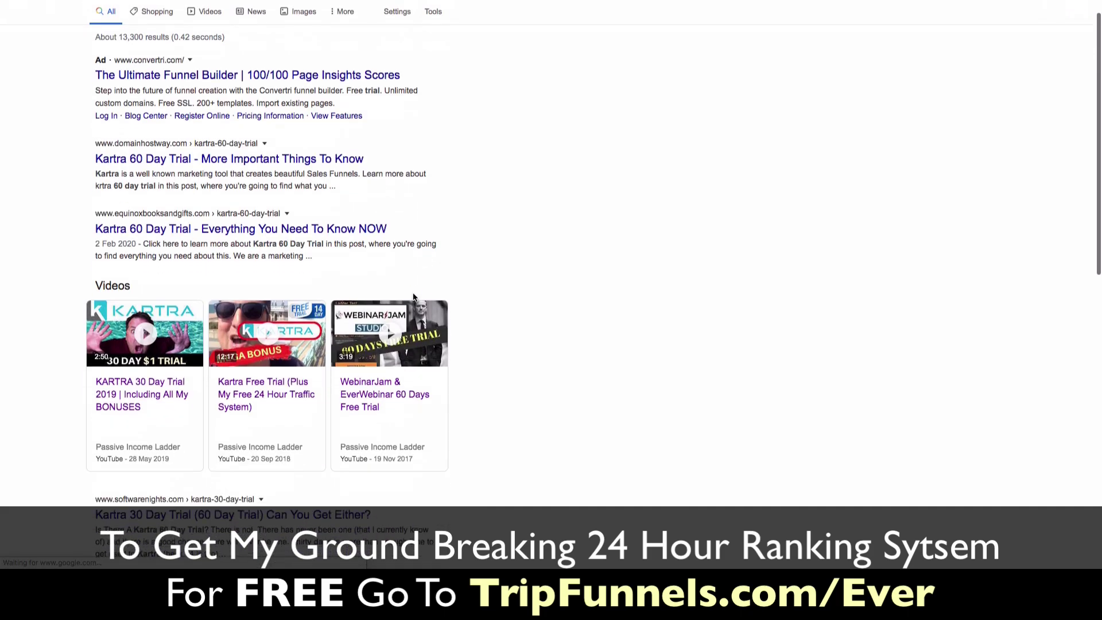